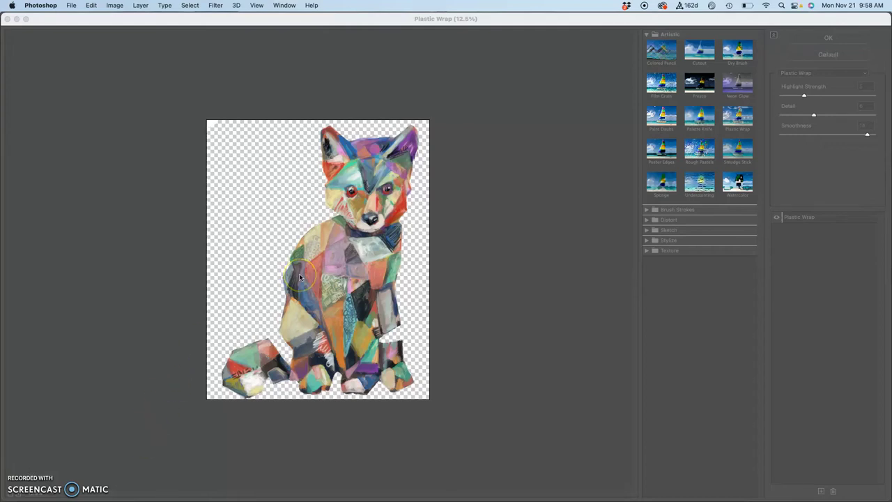
Enlarge the Plastic Wrap preview to 100% and inspect different parts of the fox
{"action": "left_click", "coordinate": [268, 25]}
{"action": "key", "text": "super+plus"}
{"action": "key", "text": "super+plus"}
{"action": "key", "text": "super+plus"}
{"action": "key", "text": "super+plus"}
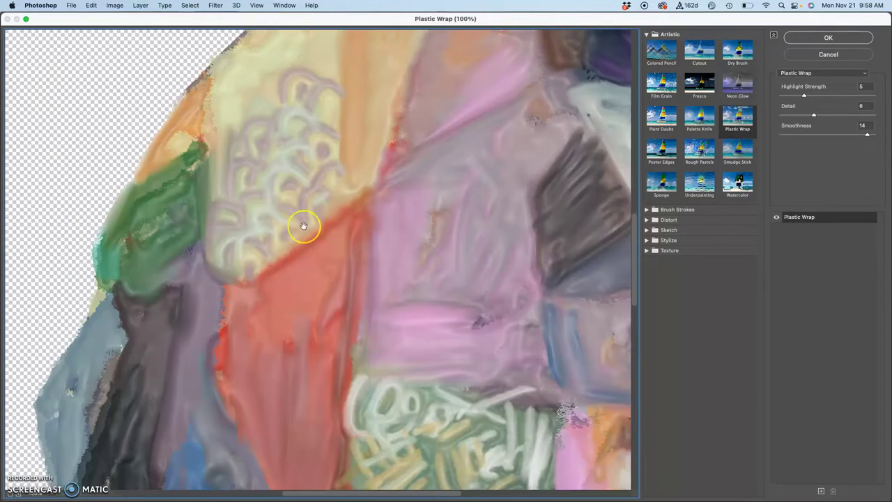
{"action": "scroll", "coordinate": [304, 225], "scroll_direction": "right", "scroll_amount": 10}
{"action": "scroll", "coordinate": [303, 226], "scroll_direction": "left", "scroll_amount": 3}
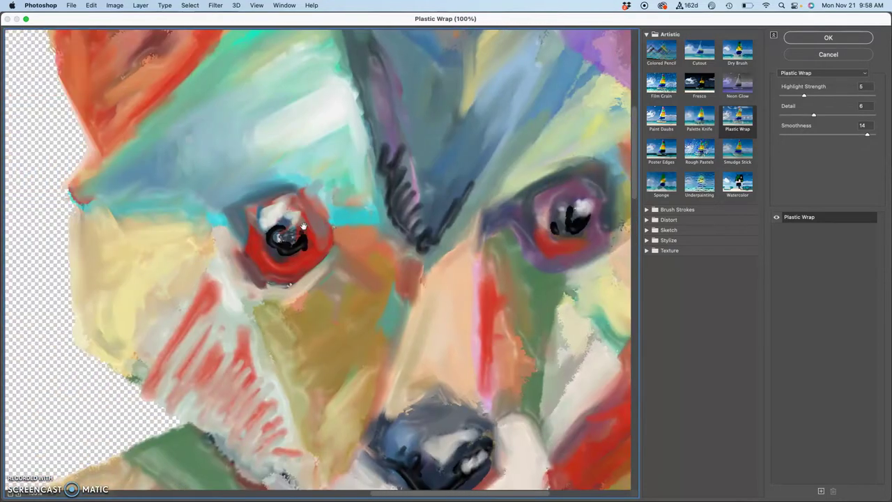
{"action": "scroll", "coordinate": [303, 226], "scroll_direction": "up", "scroll_amount": 15}
{"action": "scroll", "coordinate": [300, 221], "scroll_direction": "left", "scroll_amount": 5}
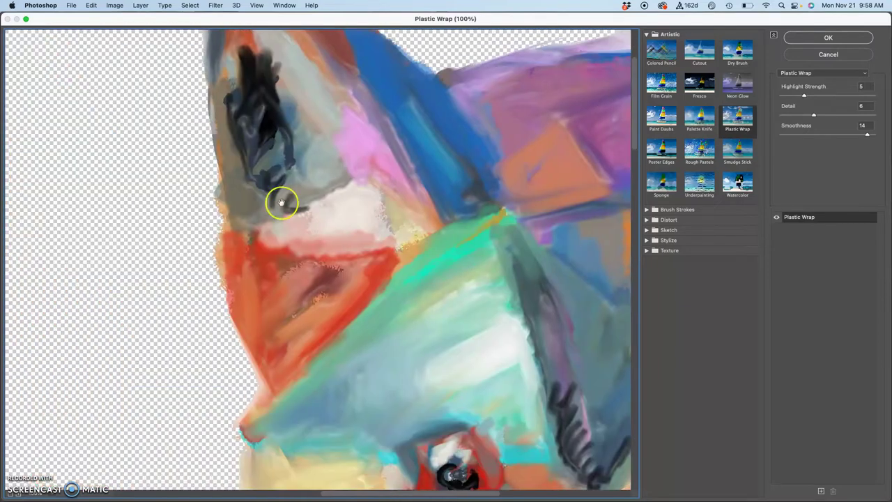
{"action": "scroll", "coordinate": [272, 188], "scroll_direction": "up", "scroll_amount": 3}
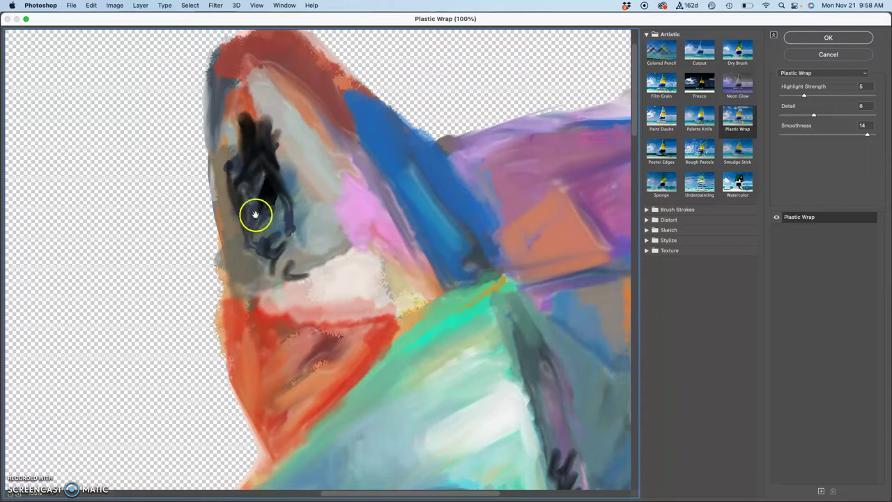
{"action": "scroll", "coordinate": [290, 266], "scroll_direction": "down", "scroll_amount": 10}
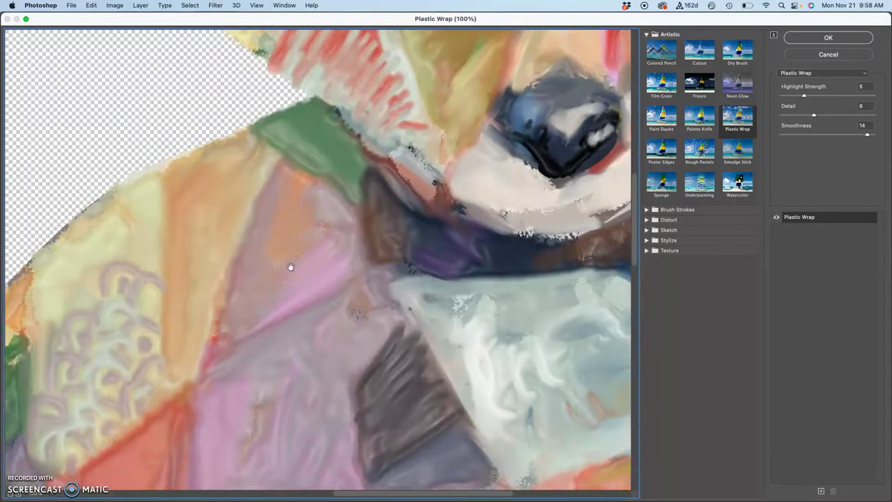
{"action": "scroll", "coordinate": [165, 291], "scroll_direction": "down", "scroll_amount": 3}
{"action": "scroll", "coordinate": [166, 290], "scroll_direction": "left", "scroll_amount": 5}
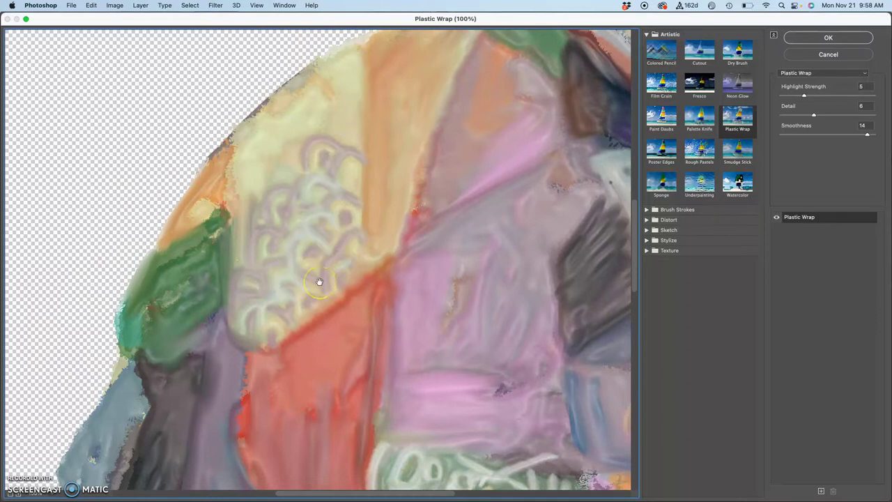
{"action": "scroll", "coordinate": [320, 281], "scroll_direction": "down", "scroll_amount": 10}
{"action": "scroll", "coordinate": [320, 281], "scroll_direction": "right", "scroll_amount": 5}
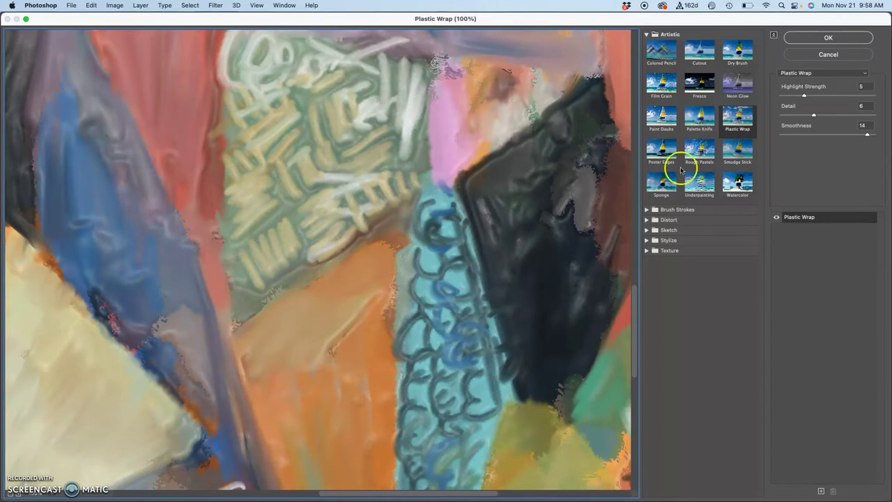
Set Plastic Wrap Detail to 5, Highlight Strength to 9 and Smoothness to 14
{"action": "left_click", "coordinate": [815, 116]}
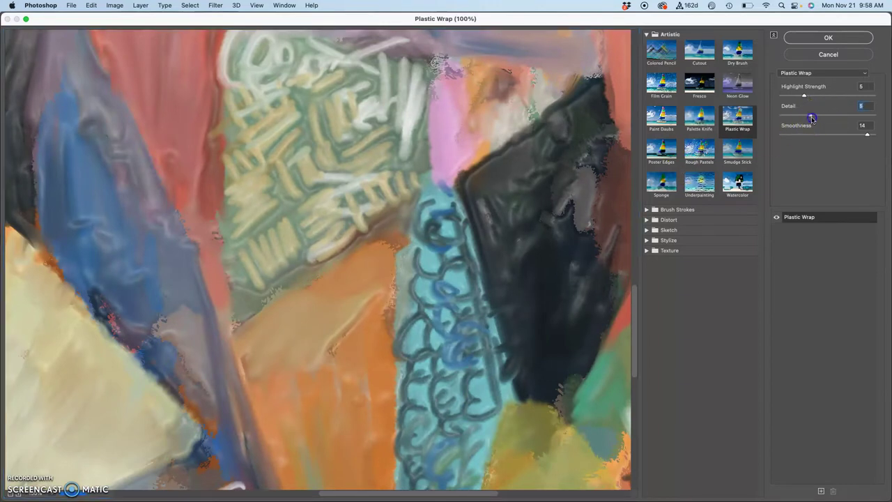
{"action": "left_click", "coordinate": [806, 97]}
{"action": "mouse_move", "coordinate": [817, 98]}
{"action": "left_mouse_down"}
{"action": "mouse_move", "coordinate": [842, 97]}
{"action": "mouse_move", "coordinate": [826, 99]}
{"action": "left_mouse_up"}
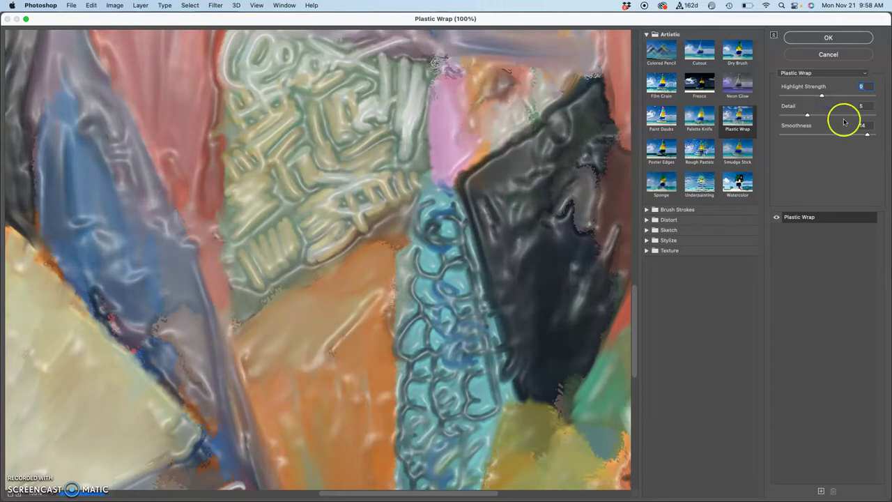
{"action": "left_click_drag", "start_coordinate": [868, 136], "coordinate": [864, 137]}
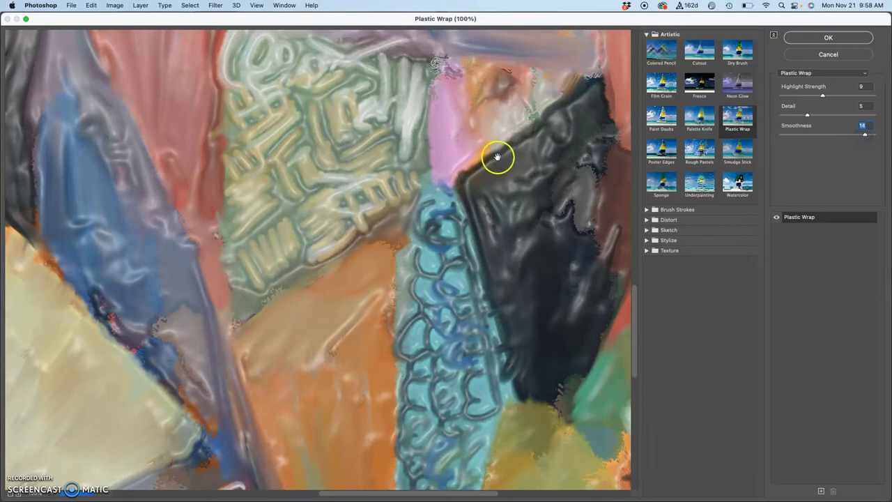
{"action": "left_click_drag", "start_coordinate": [498, 158], "coordinate": [322, 289]}
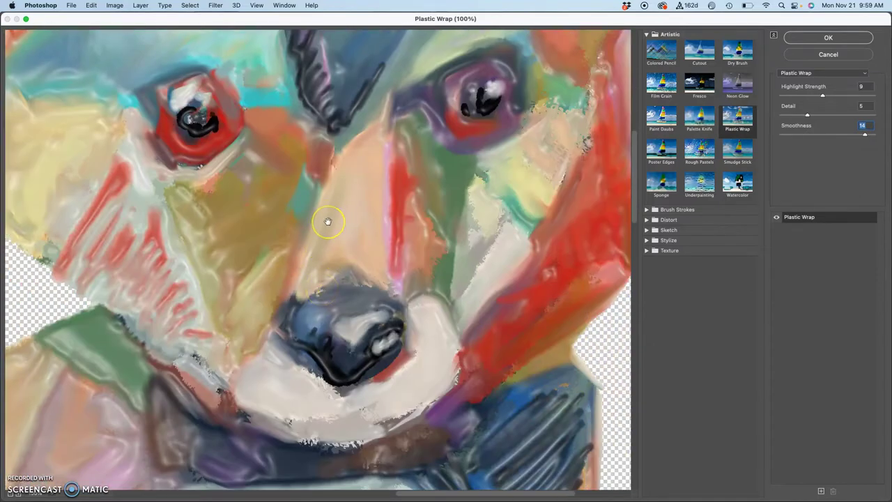
{"action": "scroll", "coordinate": [328, 221], "scroll_direction": "up", "scroll_amount": 5}
{"action": "scroll", "coordinate": [328, 221], "scroll_direction": "right", "scroll_amount": 4}
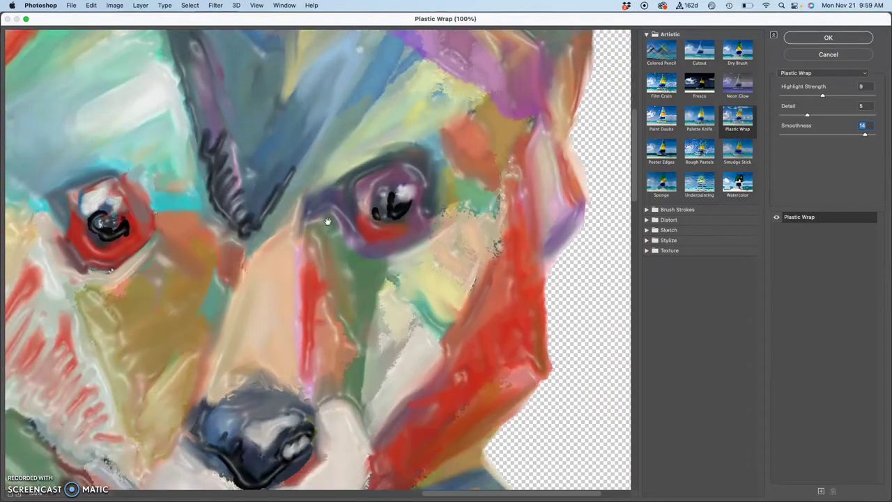
{"action": "left_click", "coordinate": [819, 36]}
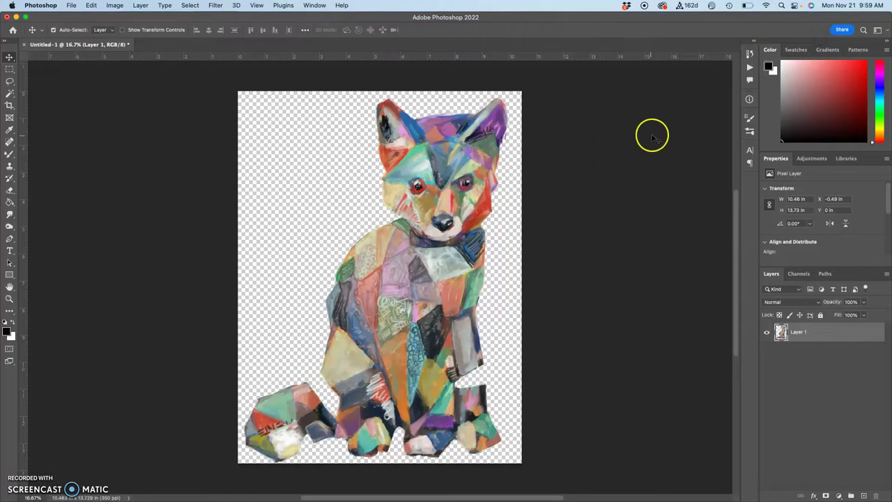
{"action": "scroll", "coordinate": [454, 209], "scroll_direction": "up", "scroll_amount": 10}
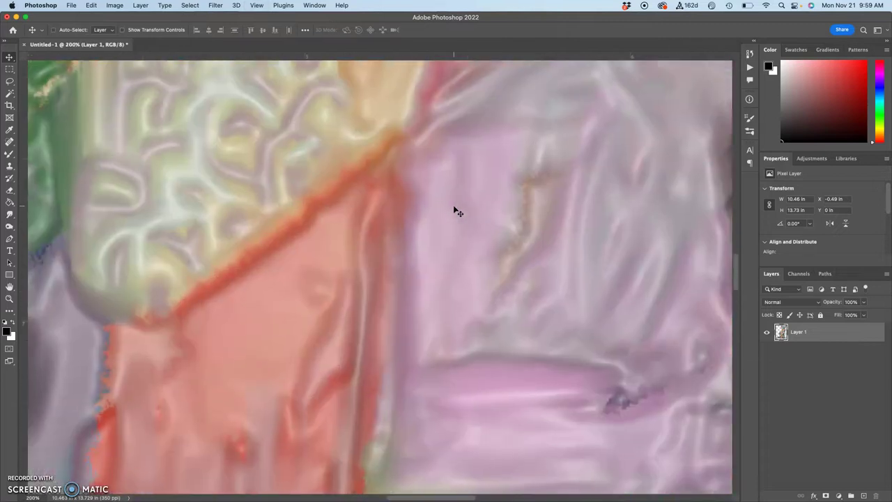
{"action": "scroll", "coordinate": [454, 209], "scroll_direction": "down", "scroll_amount": 3}
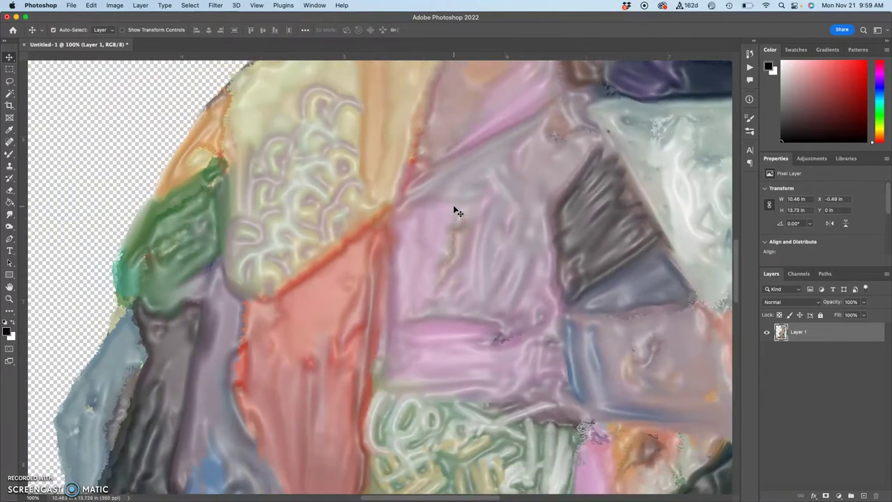
{"action": "scroll", "coordinate": [454, 209], "scroll_direction": "up", "scroll_amount": 5}
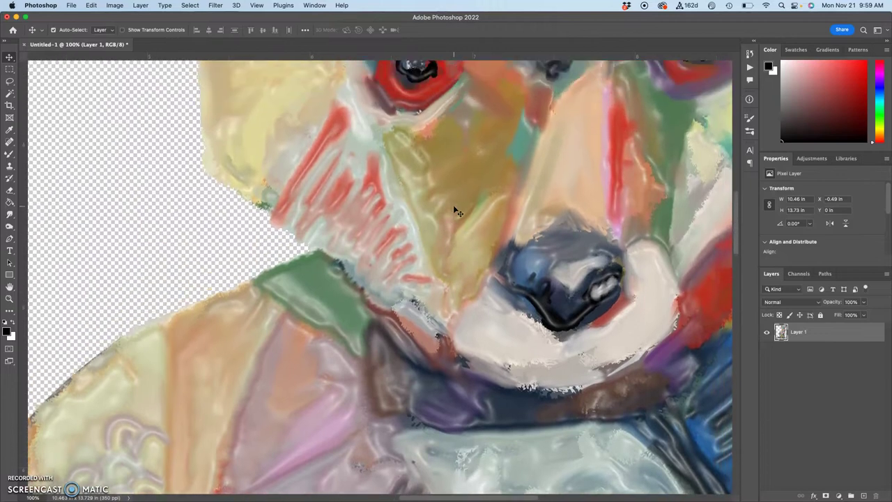
{"action": "scroll", "coordinate": [454, 209], "scroll_direction": "up", "scroll_amount": 8}
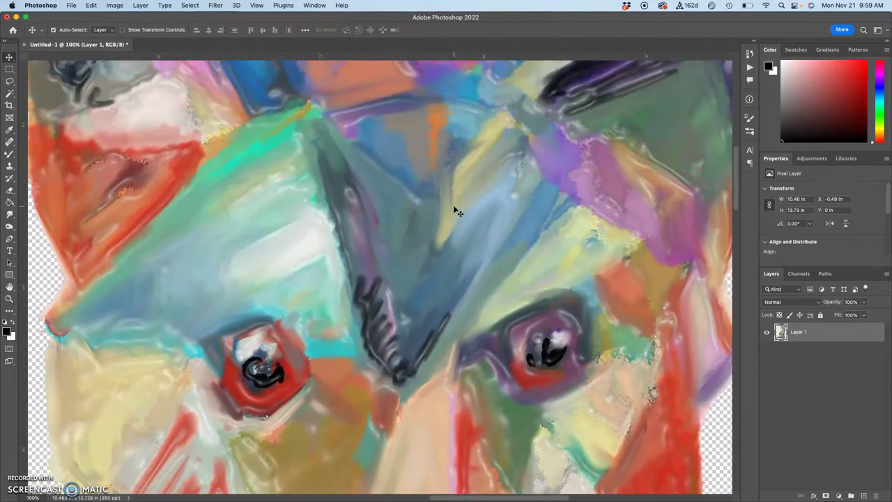
{"action": "scroll", "coordinate": [454, 209], "scroll_direction": "up", "scroll_amount": 8}
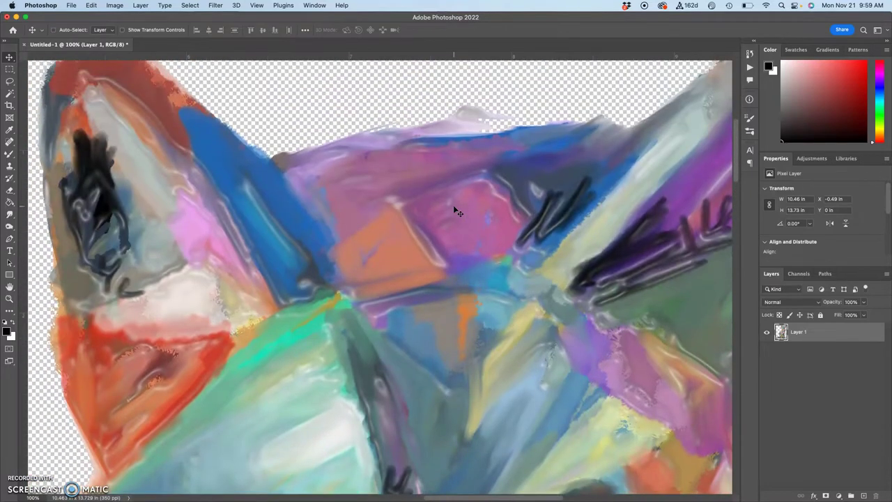
{"action": "scroll", "coordinate": [454, 209], "scroll_direction": "down", "scroll_amount": 4}
{"action": "scroll", "coordinate": [454, 209], "scroll_direction": "down", "scroll_amount": 5}
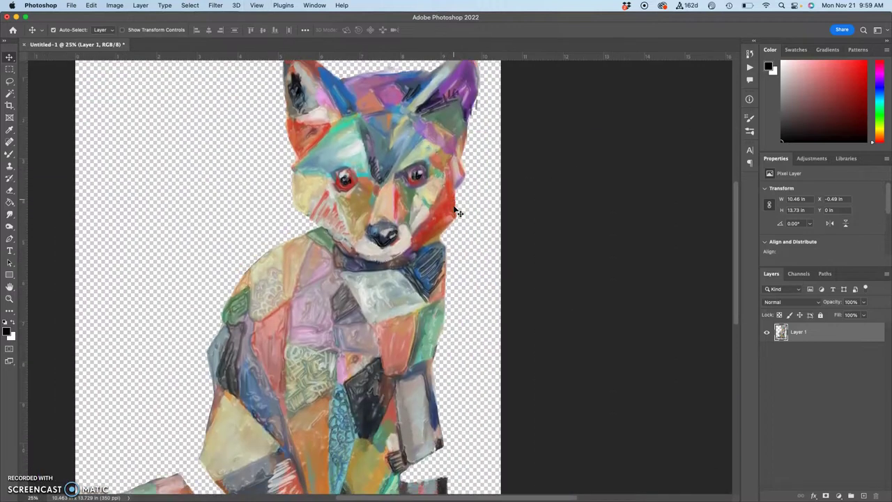
{"action": "scroll", "coordinate": [458, 212], "scroll_direction": "down", "scroll_amount": 2}
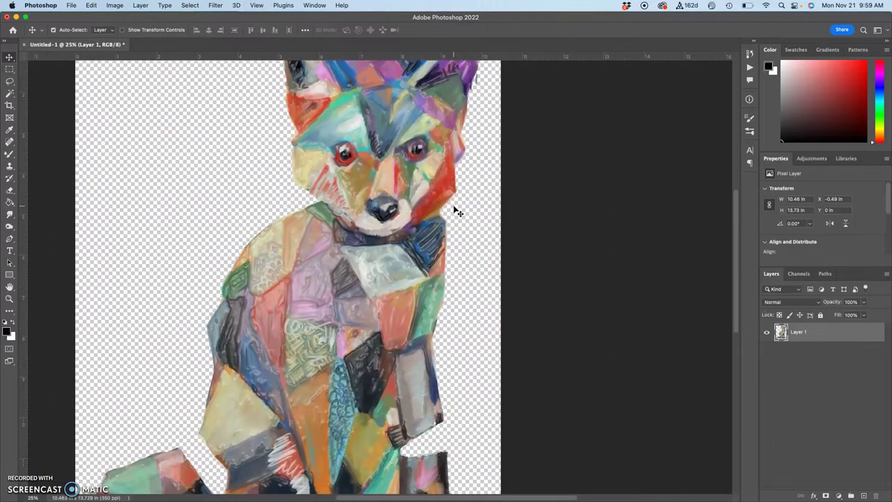
Play the CMYK FULL RUN action from the KARL-Color Seps set in the Actions panel
{"action": "left_click", "coordinate": [313, 5]}
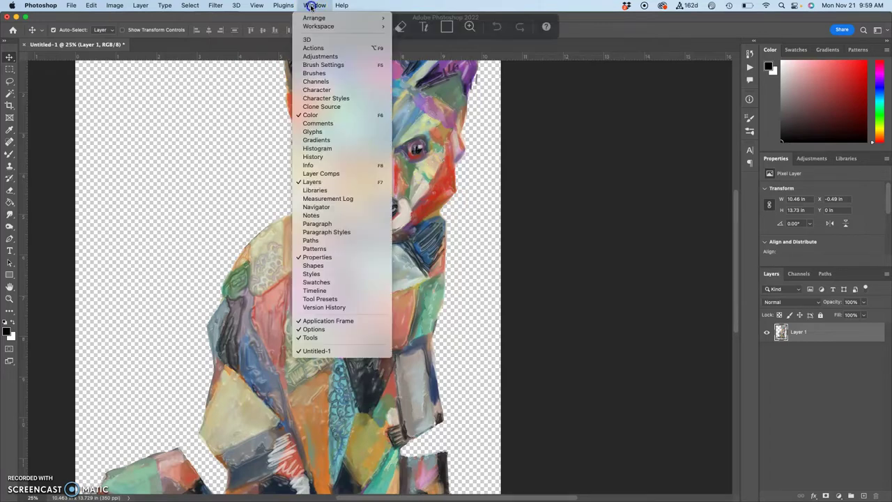
{"action": "left_click", "coordinate": [313, 47]}
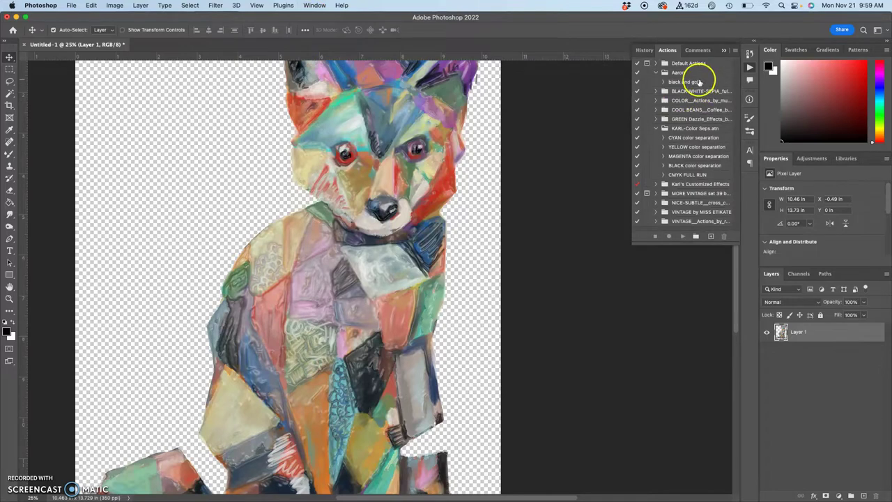
{"action": "left_click", "coordinate": [656, 72]}
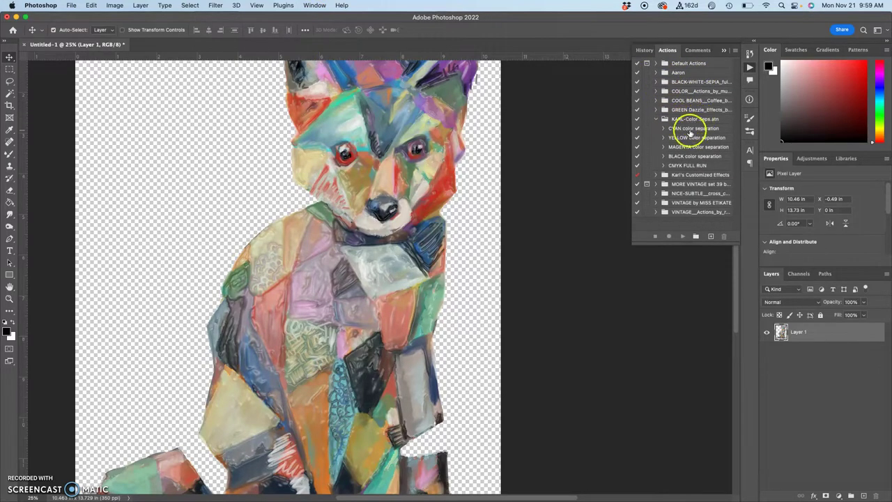
{"action": "left_click", "coordinate": [665, 168]}
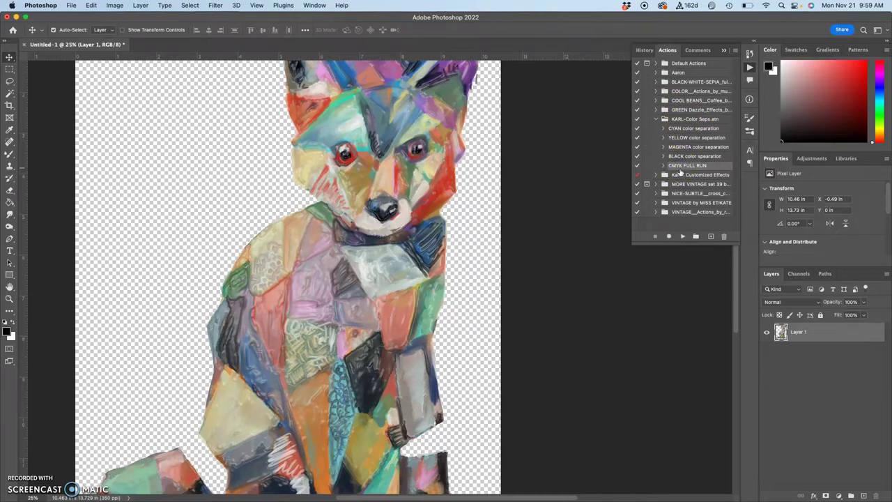
{"action": "left_click", "coordinate": [683, 237]}
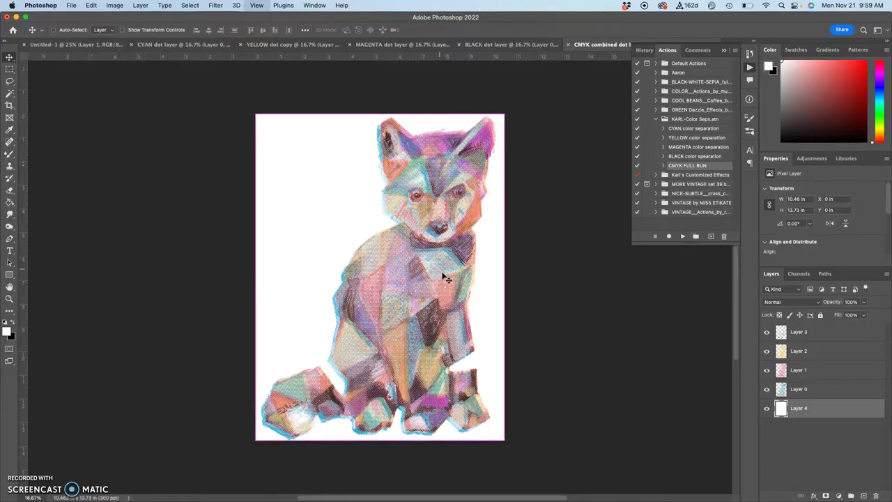
{"action": "scroll", "coordinate": [446, 277], "scroll_direction": "up", "scroll_amount": 10}
{"action": "scroll", "coordinate": [446, 278], "scroll_direction": "up", "scroll_amount": 3}
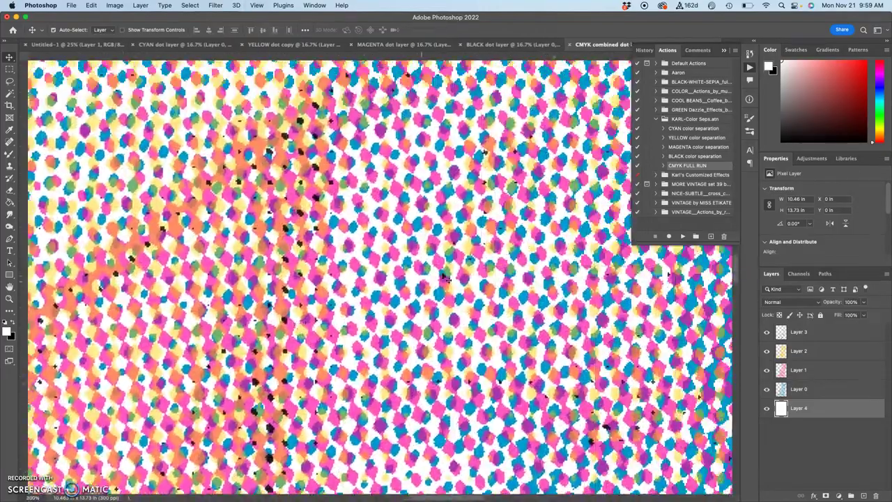
{"action": "scroll", "coordinate": [446, 278], "scroll_direction": "up", "scroll_amount": 5}
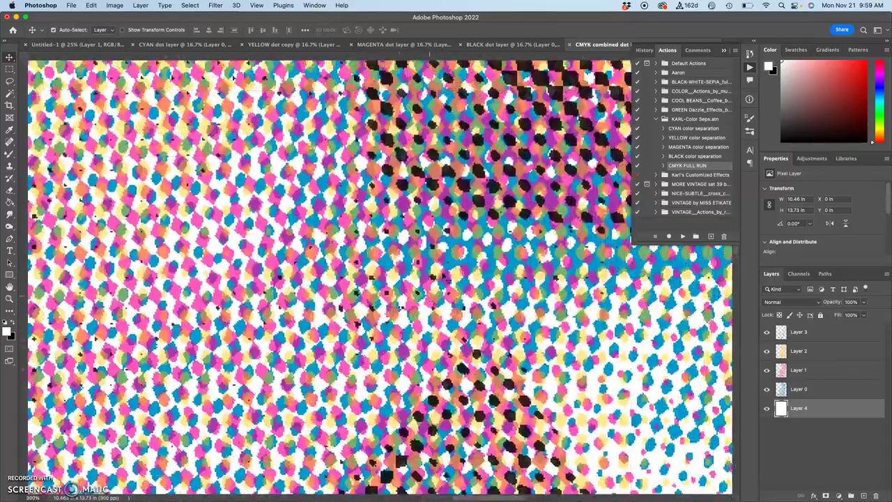
{"action": "scroll", "coordinate": [446, 277], "scroll_direction": "up", "scroll_amount": 5}
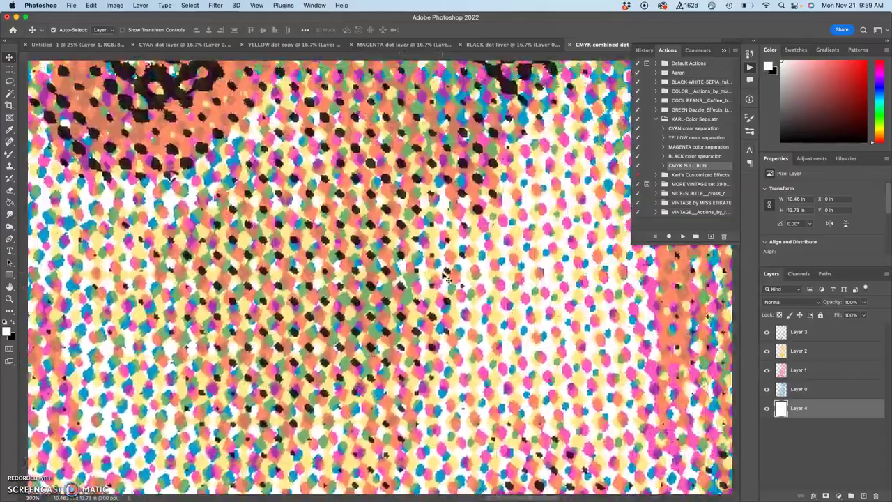
{"action": "scroll", "coordinate": [443, 277], "scroll_direction": "down", "scroll_amount": 6}
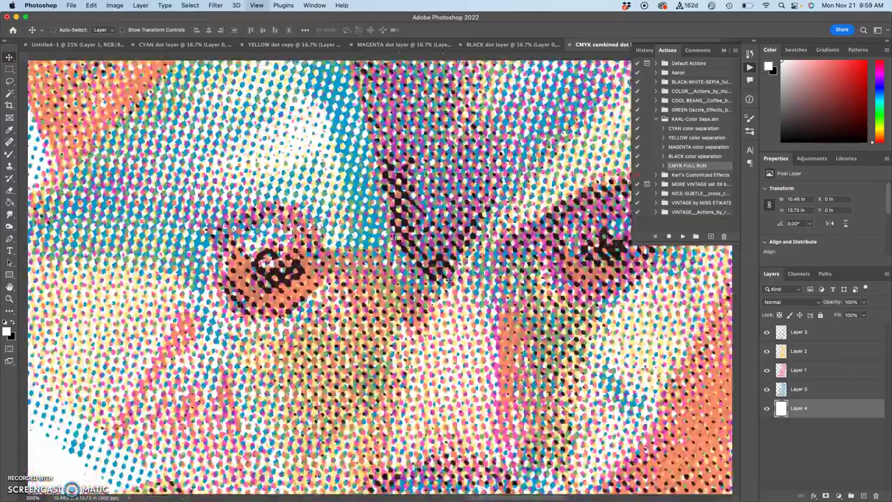
{"action": "scroll", "coordinate": [443, 277], "scroll_direction": "down", "scroll_amount": 3}
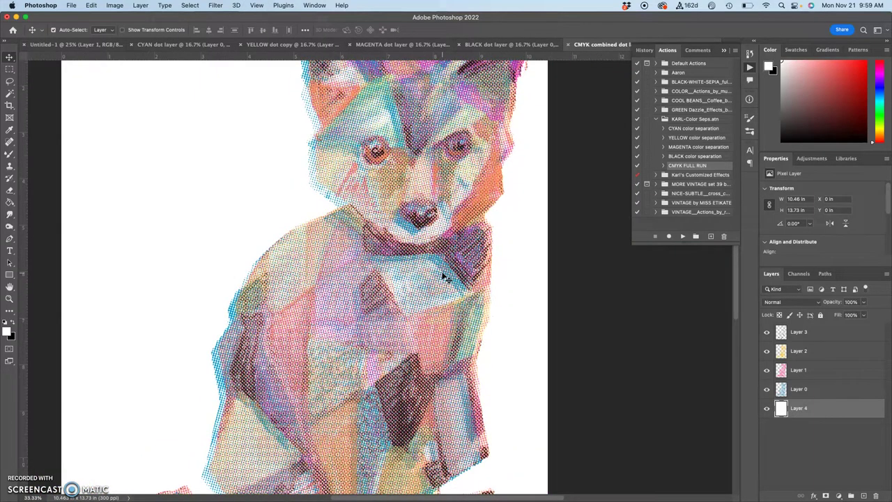
{"action": "scroll", "coordinate": [444, 277], "scroll_direction": "down", "scroll_amount": 10}
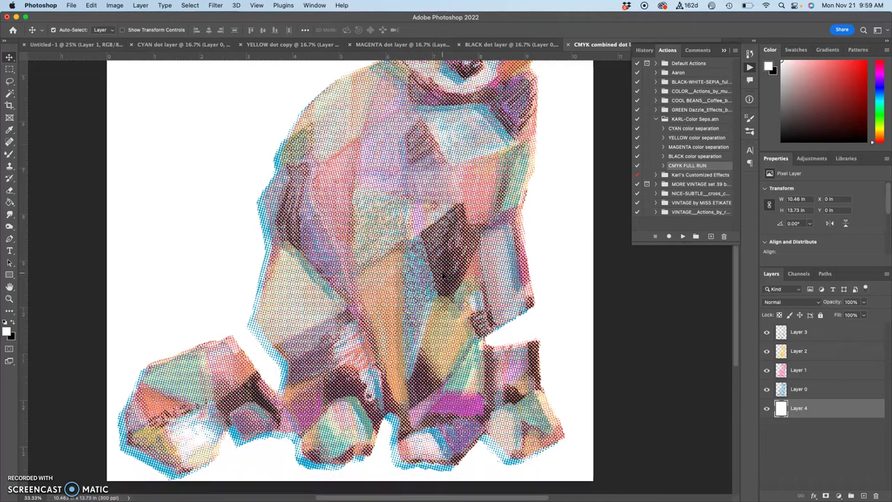
Toggle Layer 4's visibility to check the dots, then select Layer 0 with the Move tool
{"action": "left_click", "coordinate": [767, 409]}
{"action": "left_click", "coordinate": [767, 410]}
{"action": "left_click", "coordinate": [813, 393]}
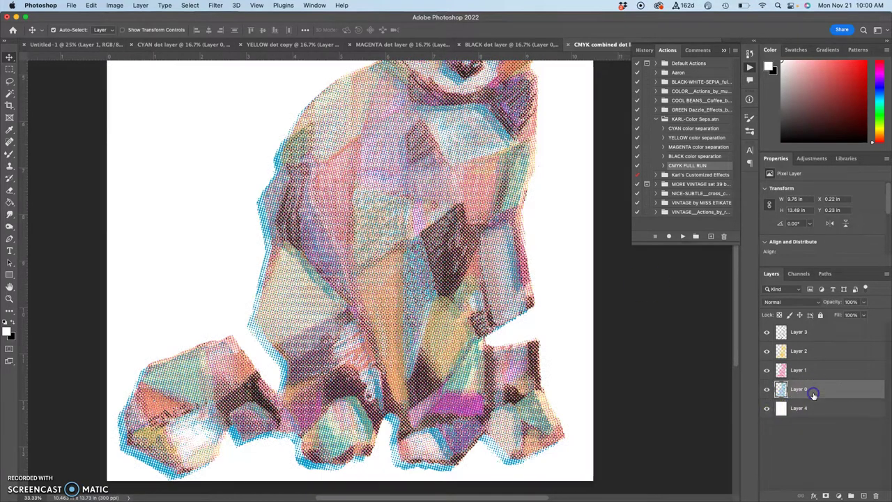
{"action": "left_click", "coordinate": [362, 320]}
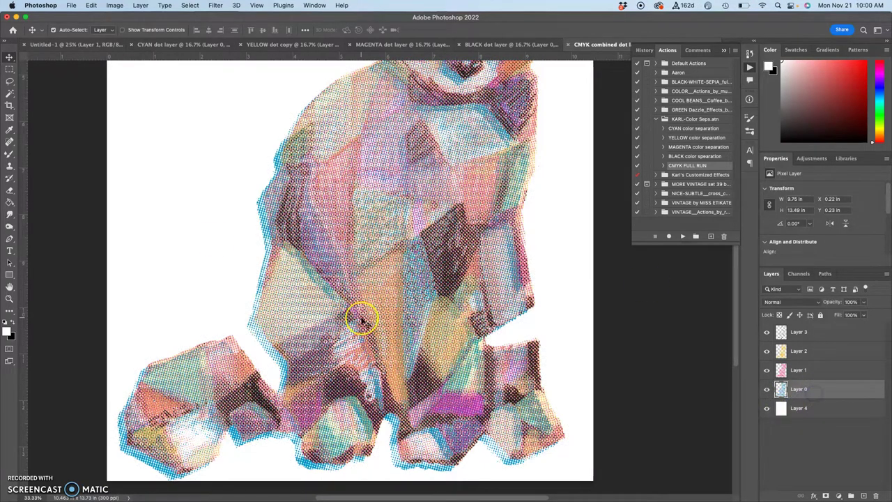
{"action": "left_click", "coordinate": [53, 31]}
Nudge the cyan Layer 0 dots to X 0.26 in, Y 0.15 in
{"action": "key", "text": "shift+Up"}
{"action": "key", "text": "shift+Up"}
{"action": "key", "text": "shift+Up"}
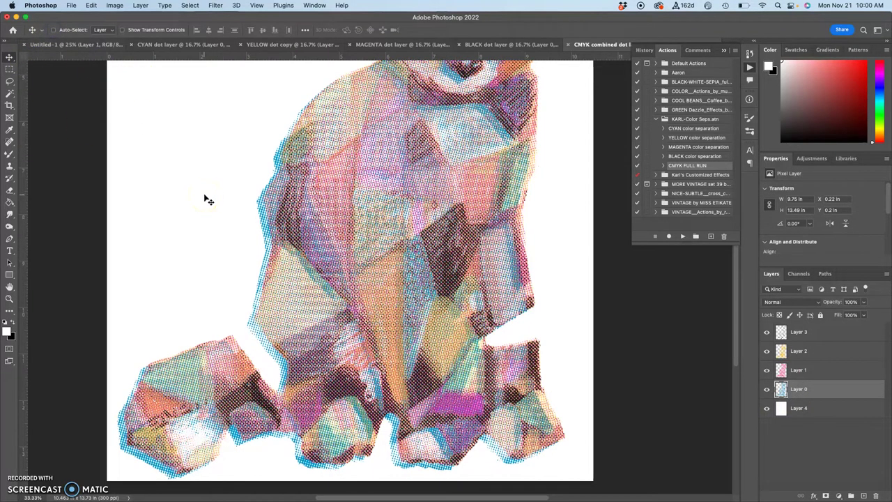
{"action": "key", "text": "shift+Right"}
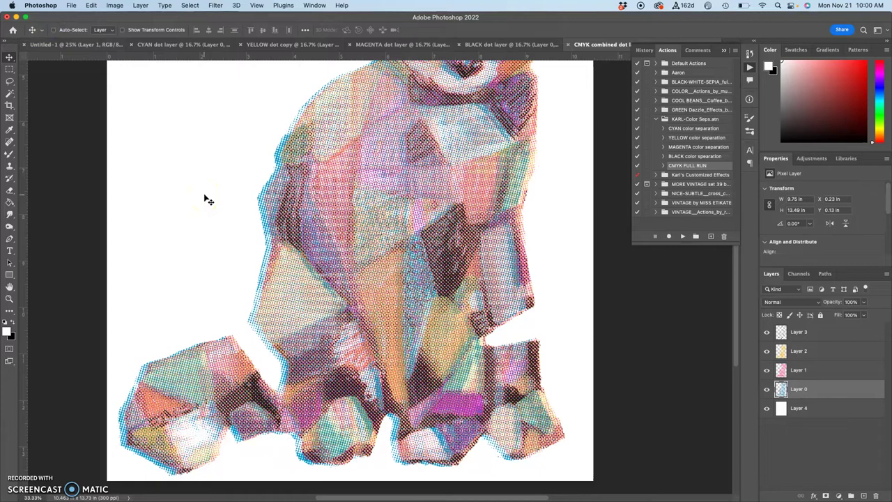
{"action": "key", "text": "Down"}
{"action": "key", "text": "Down"}
{"action": "key", "text": "Down"}
{"action": "key", "text": "Down"}
{"action": "key", "text": "Down"}
{"action": "key", "text": "Down"}
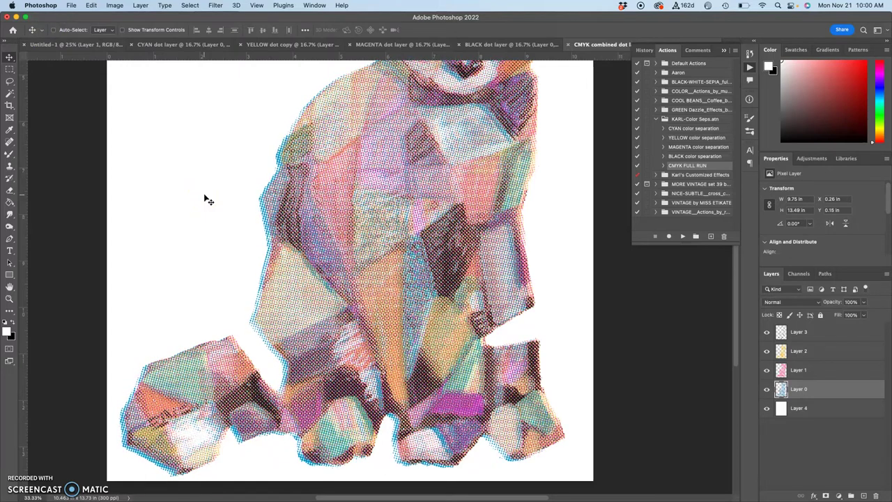
{"action": "scroll", "coordinate": [207, 200], "scroll_direction": "up", "scroll_amount": 10}
{"action": "scroll", "coordinate": [207, 200], "scroll_direction": "right", "scroll_amount": 3}
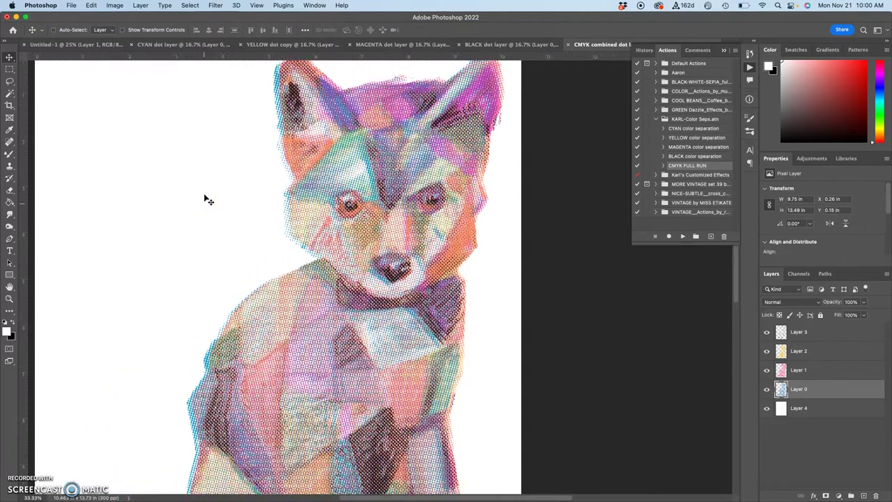
{"action": "scroll", "coordinate": [207, 200], "scroll_direction": "up", "scroll_amount": 1}
{"action": "scroll", "coordinate": [207, 200], "scroll_direction": "right", "scroll_amount": 1}
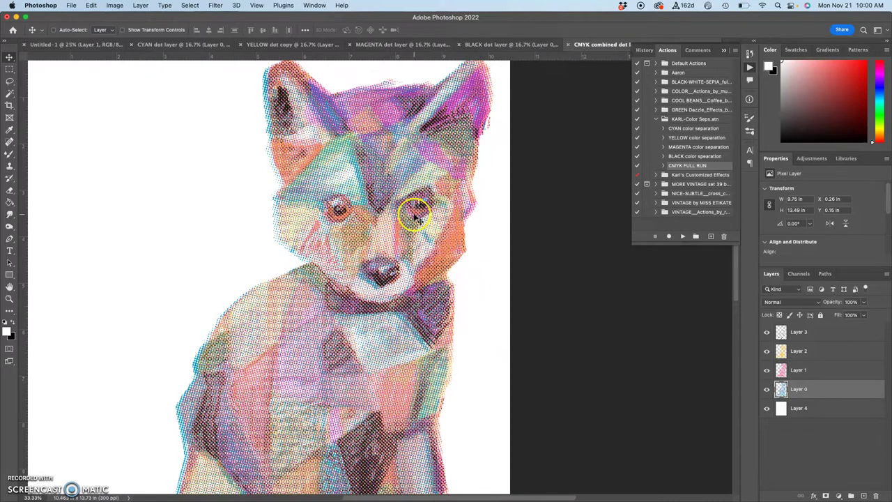
{"action": "left_click", "coordinate": [673, 343]}
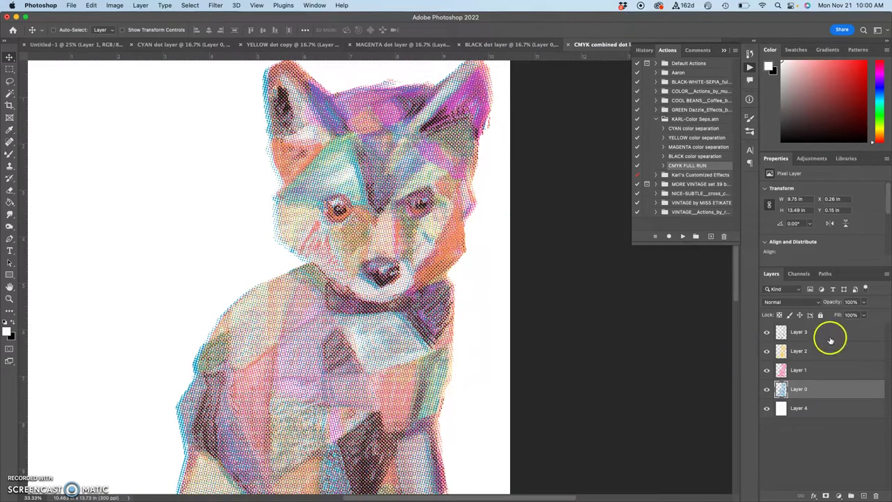
Group Layers 0–3 into Group 1 and close the BLACK, MAGENTA, YELLOW and CYAN documents without saving
{"action": "left_click", "coordinate": [828, 337], "text": "shift"}
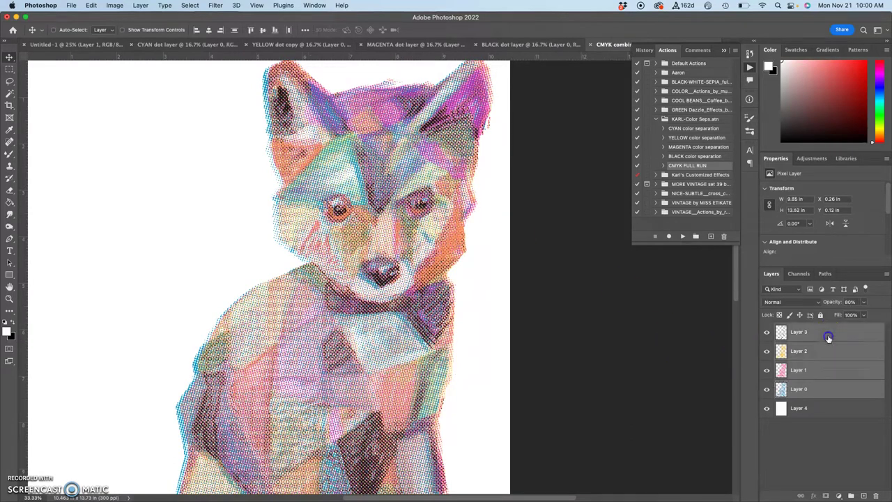
{"action": "left_click", "coordinate": [851, 495]}
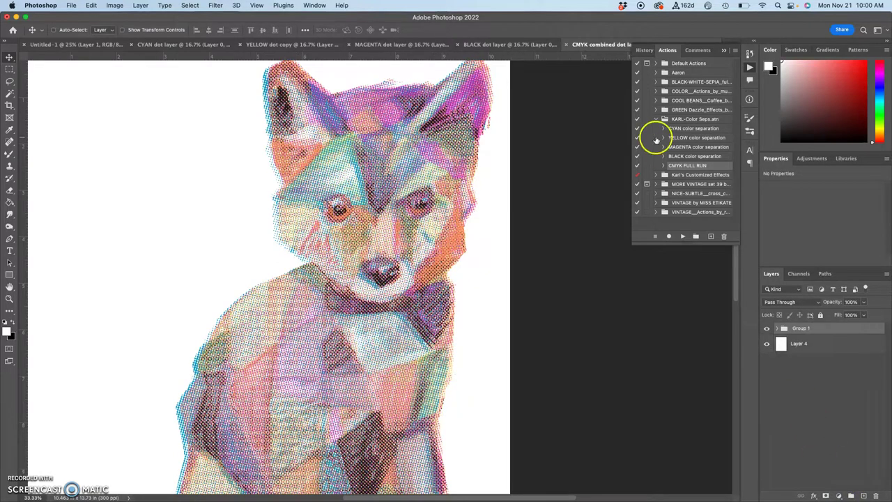
{"action": "left_click", "coordinate": [457, 46]}
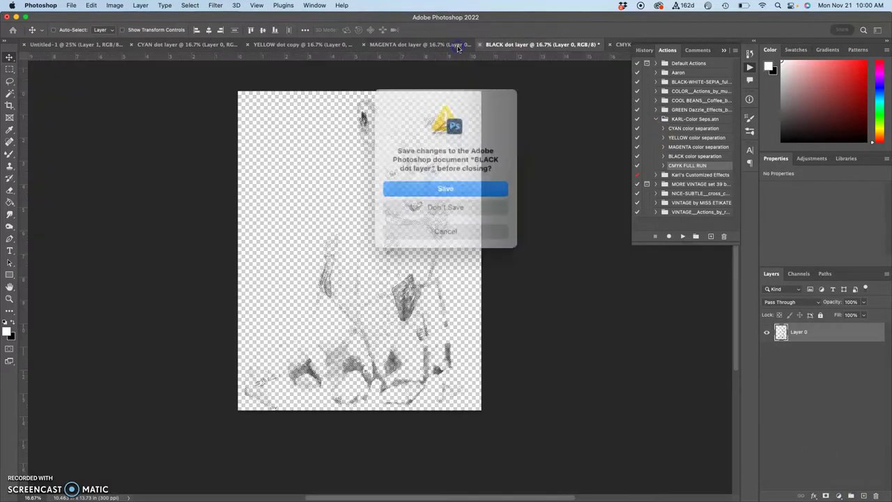
{"action": "left_click", "coordinate": [431, 201]}
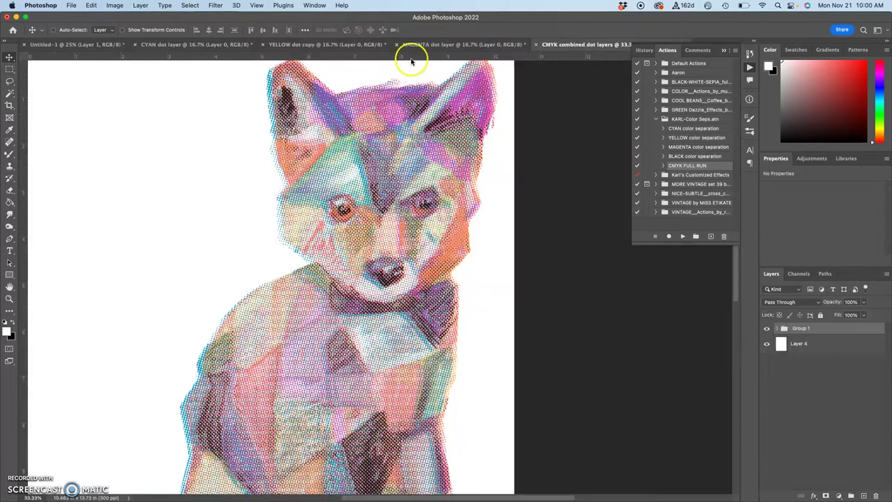
{"action": "left_click", "coordinate": [398, 44]}
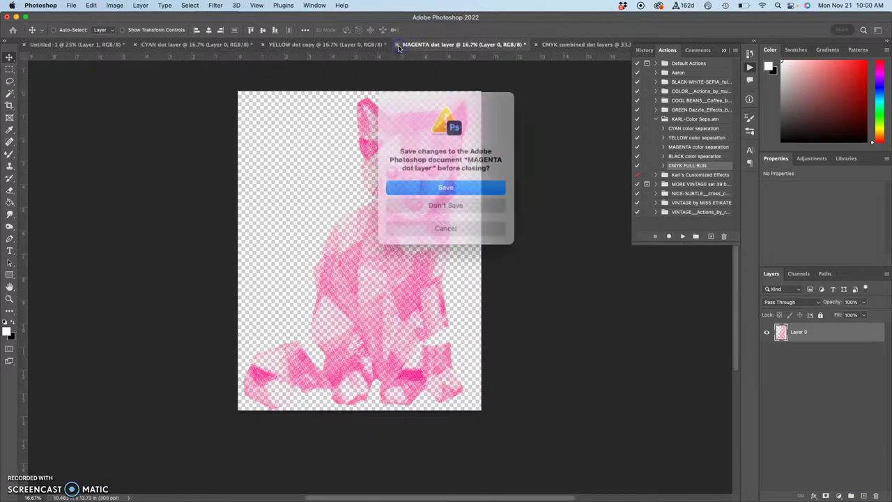
{"action": "left_click", "coordinate": [422, 202]}
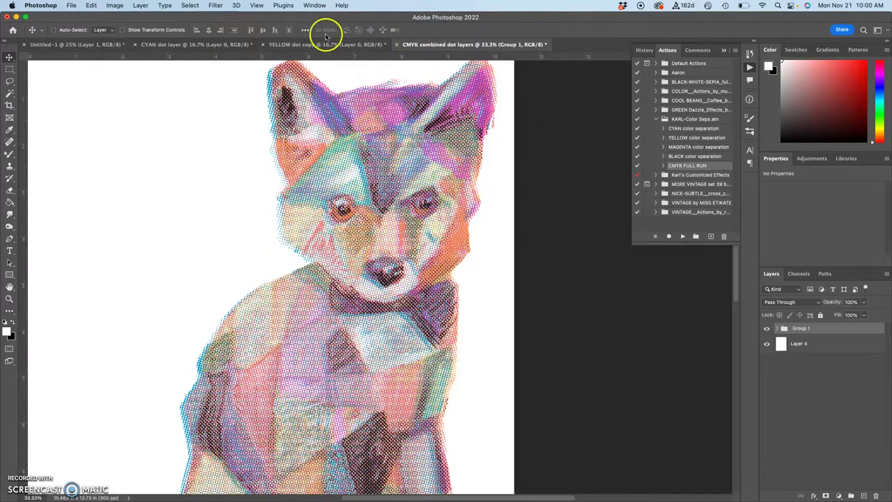
{"action": "left_click", "coordinate": [263, 44]}
{"action": "left_click", "coordinate": [422, 204]}
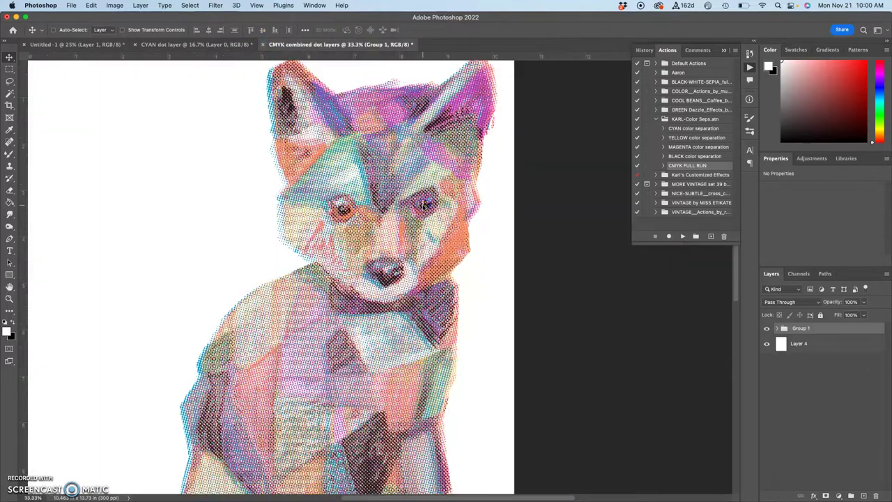
{"action": "left_click", "coordinate": [187, 45]}
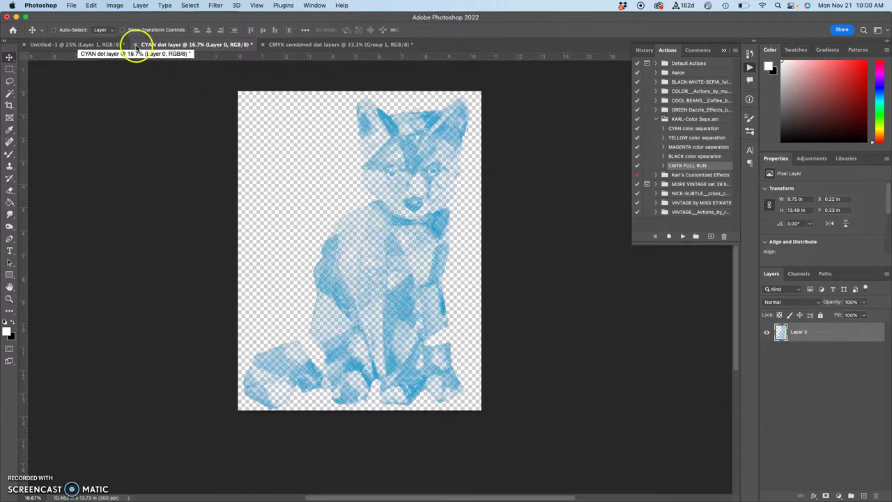
{"action": "left_click", "coordinate": [137, 44]}
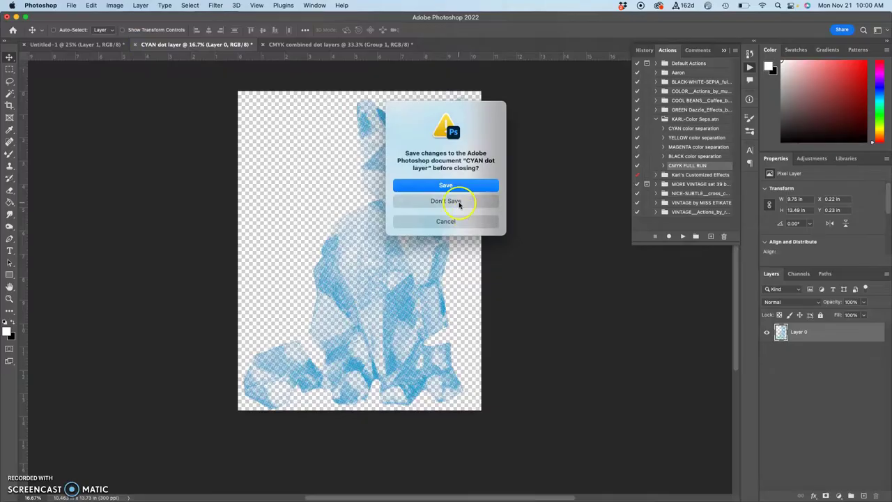
{"action": "left_click", "coordinate": [458, 201]}
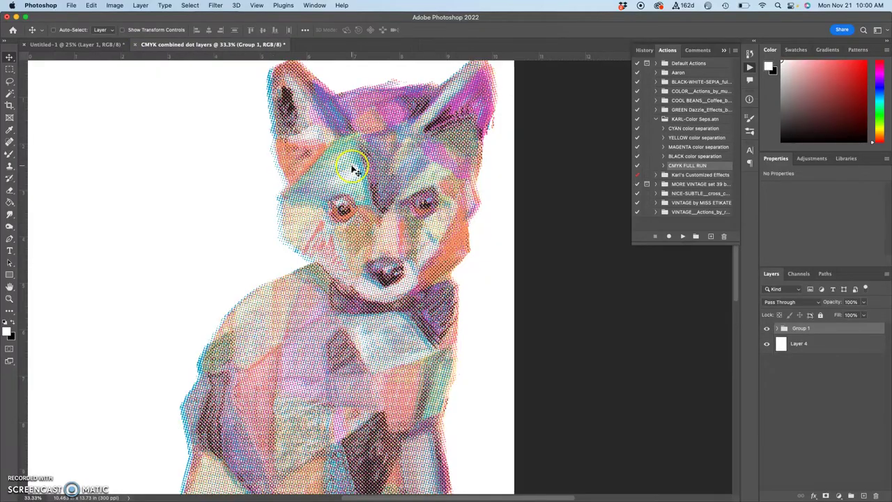
Zoom in and out on the halftone dots, then switch to the Untitled-1 fox painting
{"action": "scroll", "coordinate": [352, 169], "scroll_direction": "up", "scroll_amount": 15}
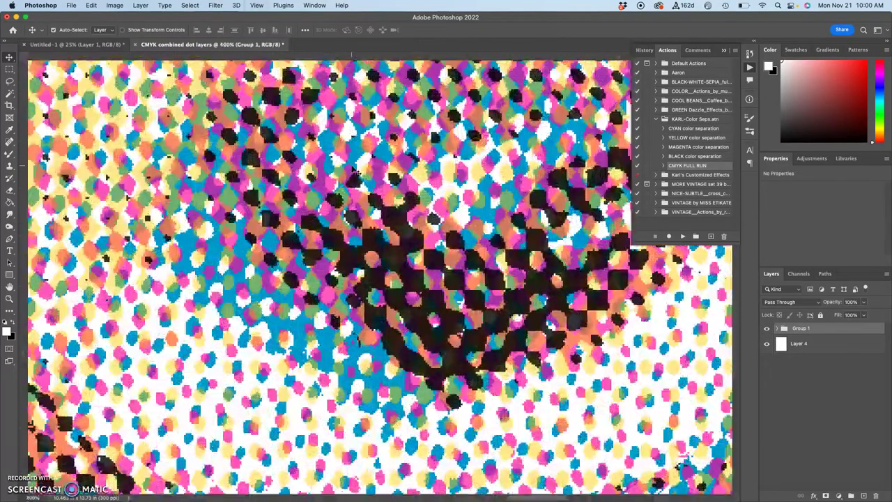
{"action": "scroll", "coordinate": [352, 169], "scroll_direction": "down", "scroll_amount": 10}
{"action": "scroll", "coordinate": [353, 169], "scroll_direction": "up", "scroll_amount": 2}
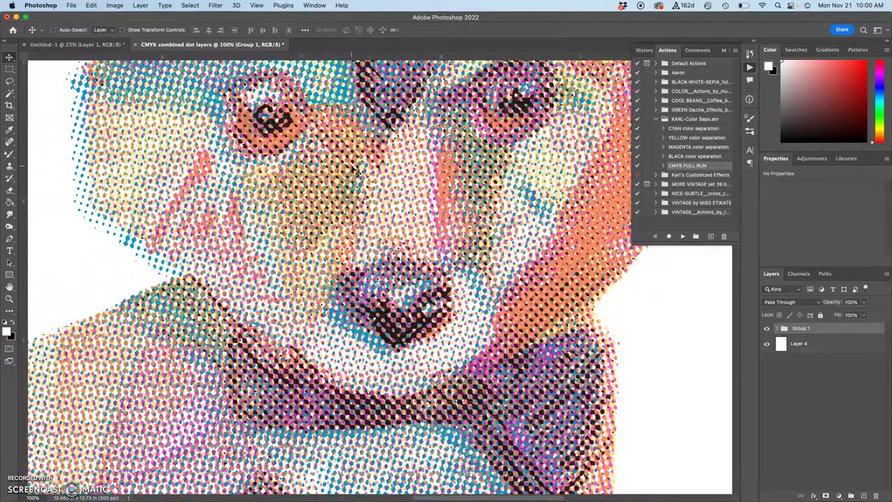
{"action": "scroll", "coordinate": [353, 169], "scroll_direction": "up", "scroll_amount": 6}
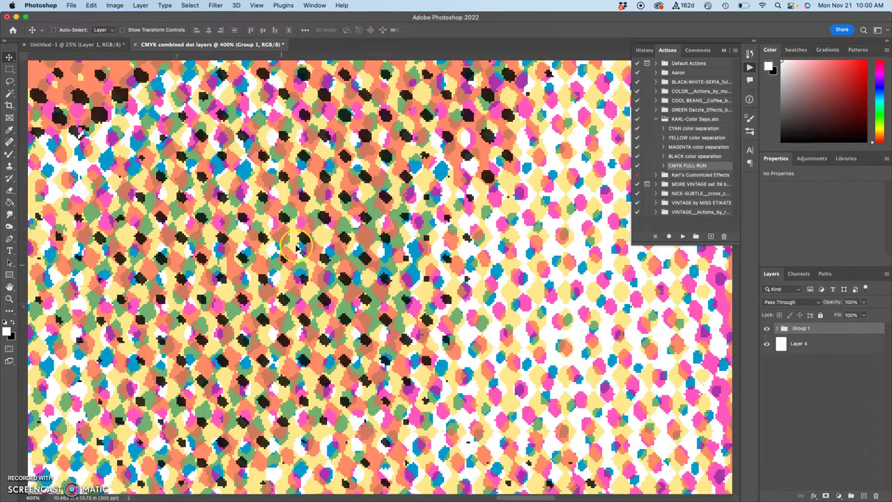
{"action": "scroll", "coordinate": [262, 304], "scroll_direction": "down", "scroll_amount": 6}
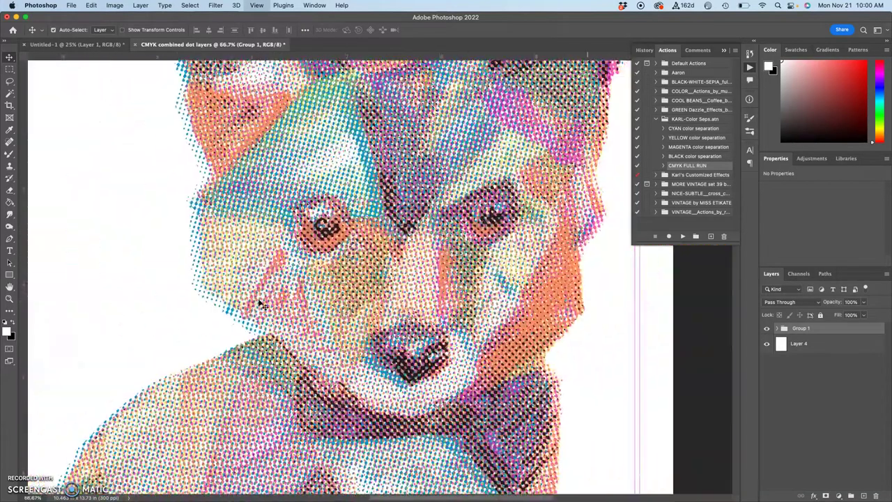
{"action": "scroll", "coordinate": [259, 302], "scroll_direction": "down", "scroll_amount": 3}
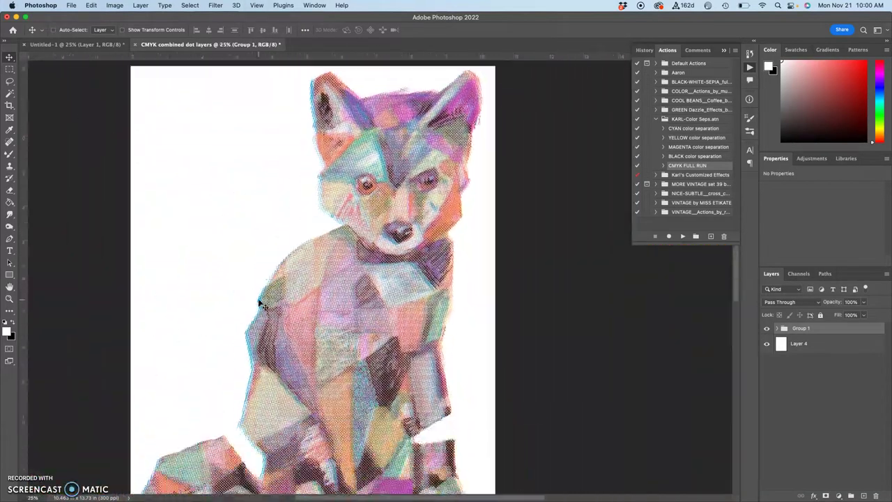
{"action": "left_click", "coordinate": [100, 46]}
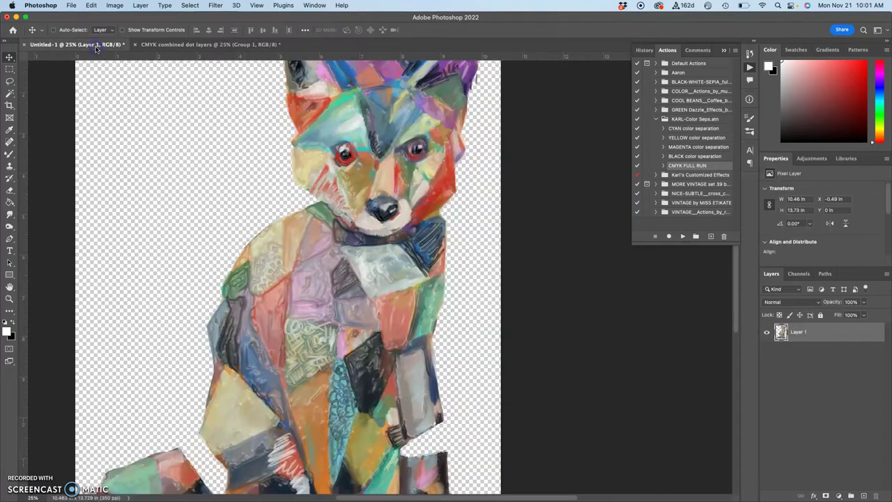
Drag Group 1 from the halftone CMYK document into the Untitled-1 painting
{"action": "left_click", "coordinate": [215, 45]}
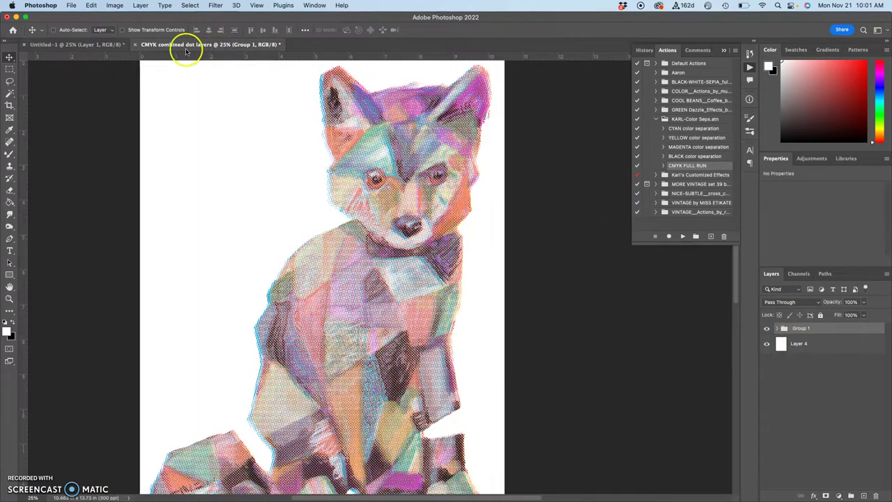
{"action": "left_click_drag", "start_coordinate": [179, 44], "coordinate": [236, 208]}
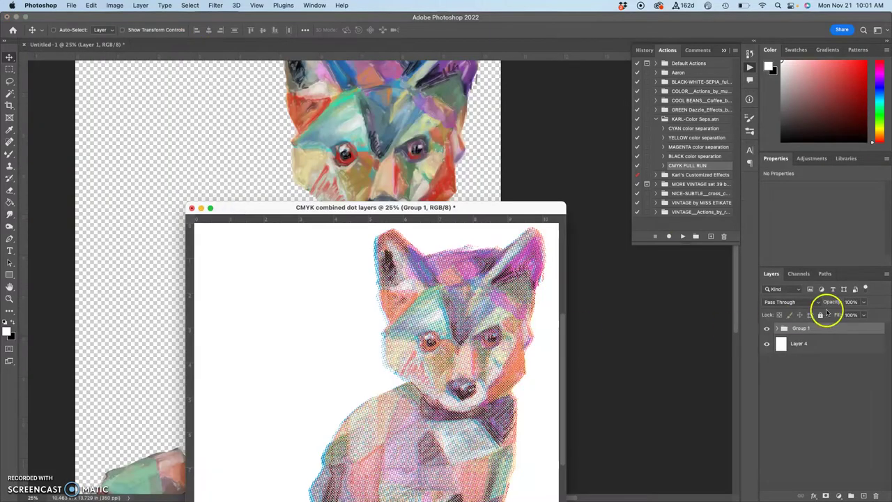
{"action": "mouse_move", "coordinate": [816, 328]}
{"action": "left_mouse_down"}
{"action": "mouse_move", "coordinate": [528, 229]}
{"action": "mouse_move", "coordinate": [429, 172]}
{"action": "mouse_move", "coordinate": [437, 196]}
{"action": "mouse_move", "coordinate": [303, 255]}
{"action": "mouse_move", "coordinate": [287, 294]}
{"action": "mouse_move", "coordinate": [379, 239]}
{"action": "mouse_move", "coordinate": [351, 255]}
{"action": "mouse_move", "coordinate": [344, 246]}
{"action": "mouse_move", "coordinate": [330, 251]}
{"action": "left_mouse_up"}
{"action": "key", "text": "super+minus"}
Enlarge the halftone group with Free Transform and shift it to line up over the fox
{"action": "key", "text": "super+t"}
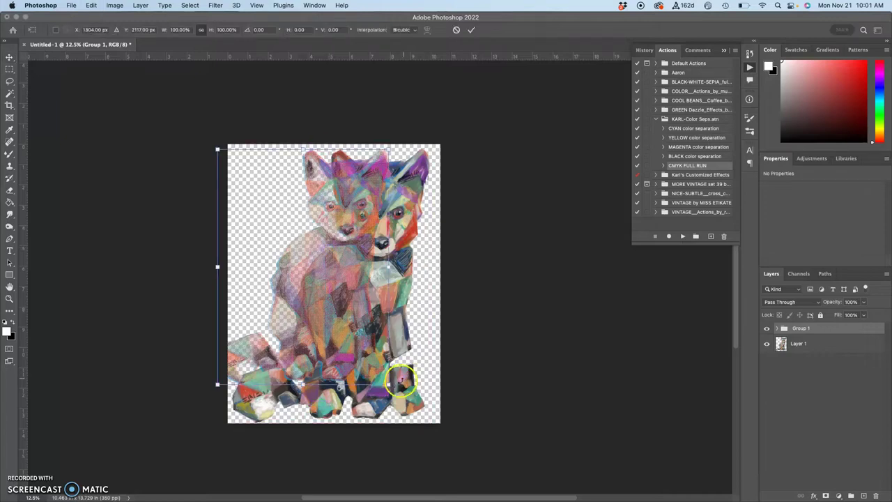
{"action": "left_click_drag", "start_coordinate": [389, 384], "coordinate": [431, 424]}
{"action": "left_click_drag", "start_coordinate": [359, 350], "coordinate": [364, 350]}
{"action": "scroll", "coordinate": [364, 350], "scroll_direction": "up", "scroll_amount": 8}
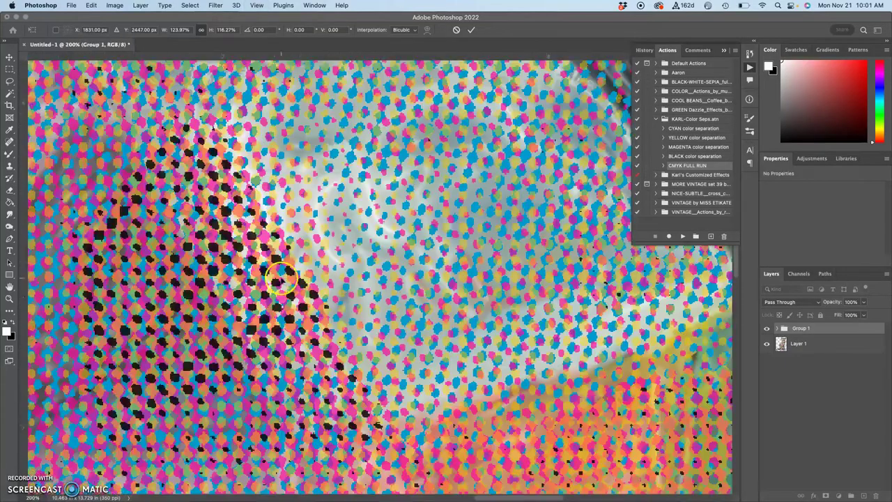
{"action": "scroll", "coordinate": [311, 283], "scroll_direction": "left", "scroll_amount": 5}
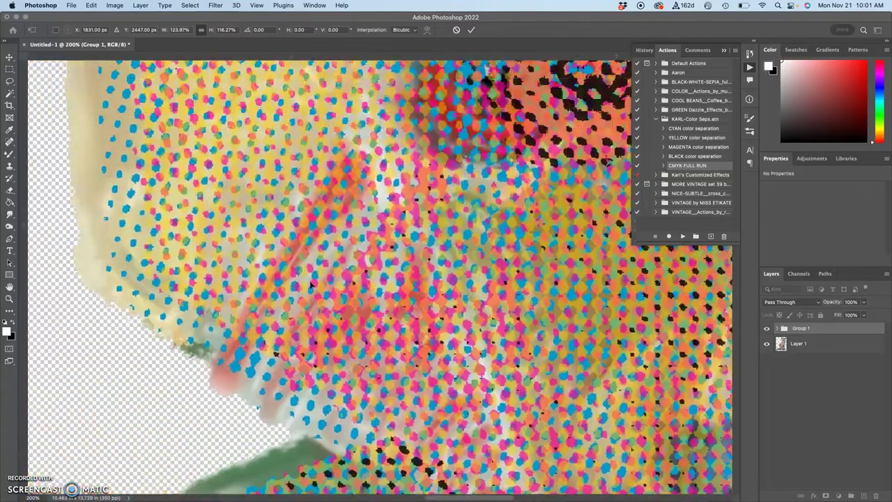
{"action": "scroll", "coordinate": [311, 285], "scroll_direction": "up", "scroll_amount": 10}
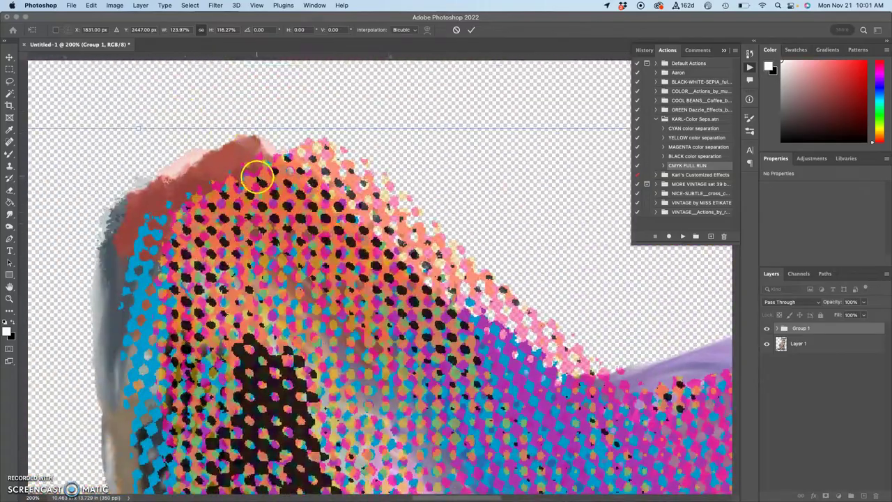
{"action": "left_click_drag", "start_coordinate": [258, 179], "coordinate": [206, 165]}
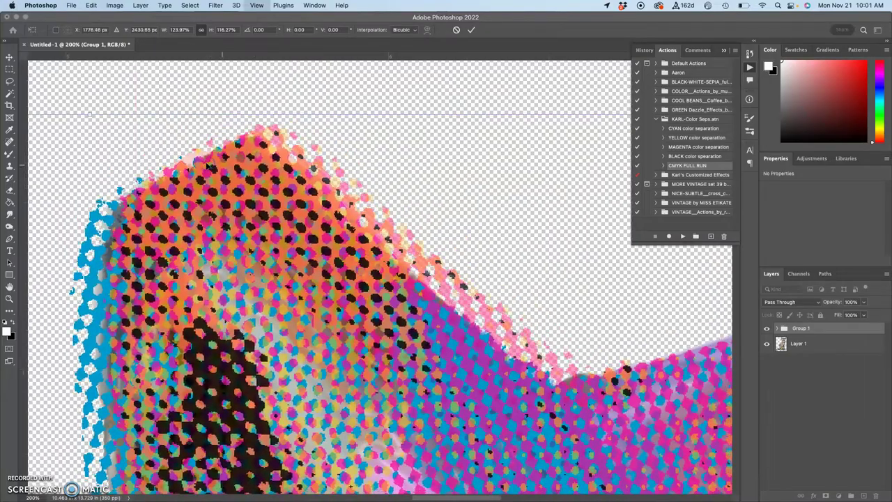
Narrow the overlay slightly and commit the transform at 122.11% by 116.67%
{"action": "key", "text": "super+minus"}
{"action": "key", "text": "super+minus"}
{"action": "key", "text": "super+minus"}
{"action": "key", "text": "super+minus"}
{"action": "key", "text": "super+minus"}
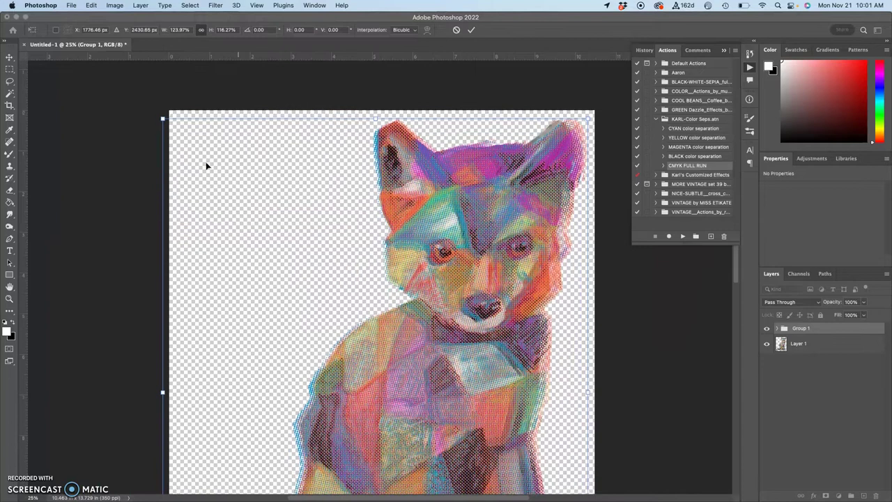
{"action": "scroll", "coordinate": [206, 161], "scroll_direction": "down", "scroll_amount": 5}
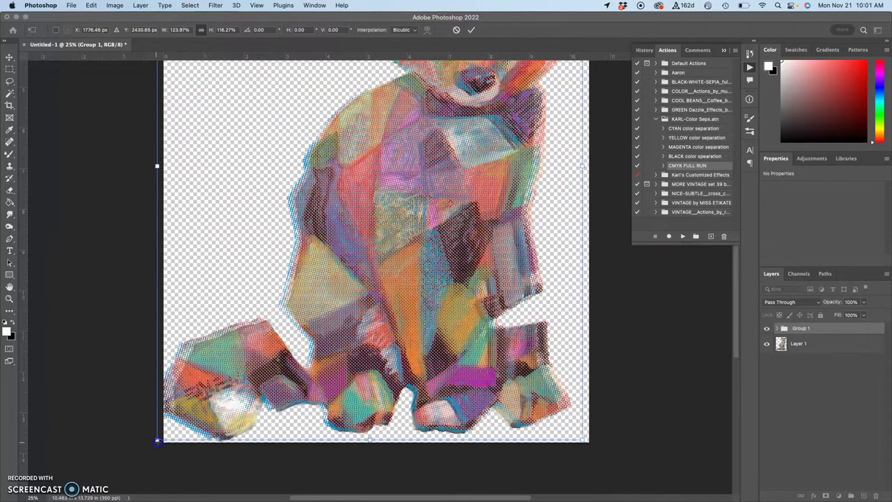
{"action": "left_click_drag", "start_coordinate": [158, 441], "coordinate": [162, 441]}
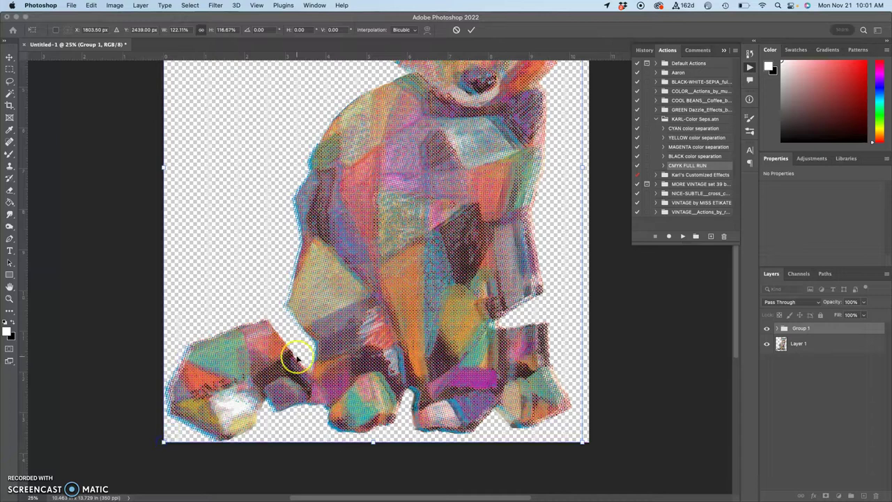
{"action": "scroll", "coordinate": [297, 357], "scroll_direction": "up", "scroll_amount": 5}
{"action": "scroll", "coordinate": [509, 299], "scroll_direction": "up", "scroll_amount": 1}
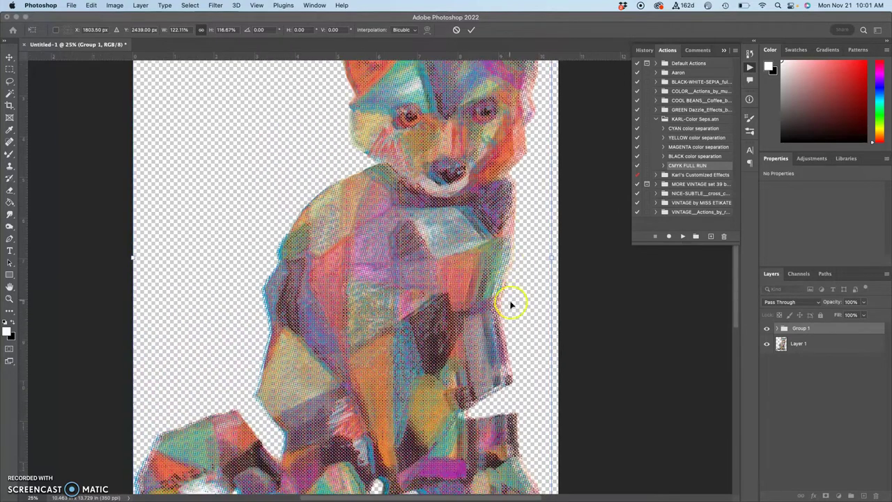
{"action": "scroll", "coordinate": [540, 335], "scroll_direction": "down", "scroll_amount": 3}
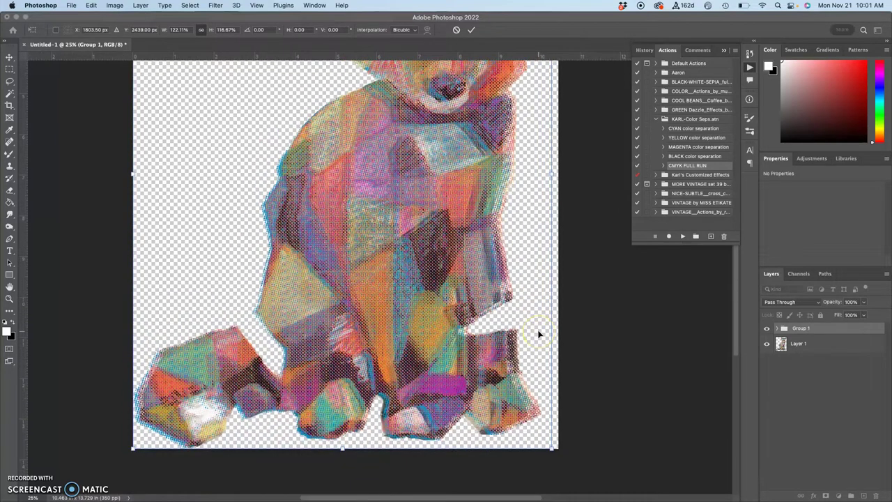
{"action": "key", "text": "Return"}
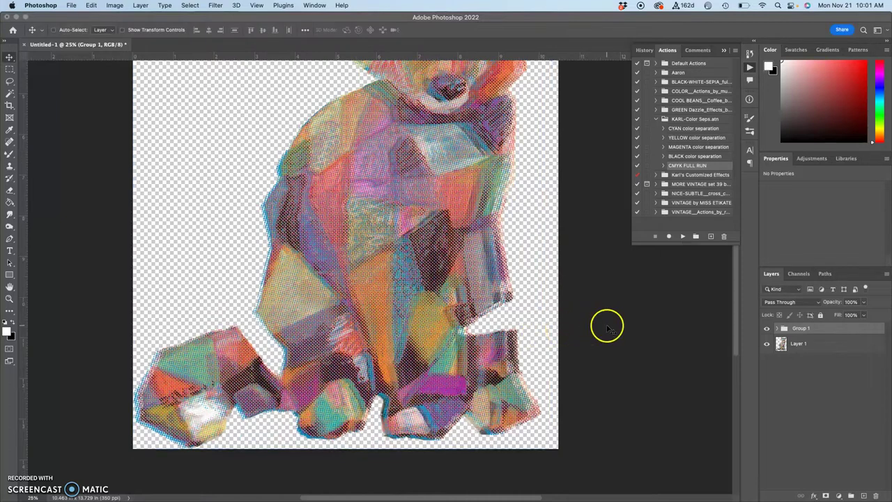
Set Group 1's blend mode to Overlay, inspecting the dots at 200% before zooming back to 25%
{"action": "left_click", "coordinate": [793, 304]}
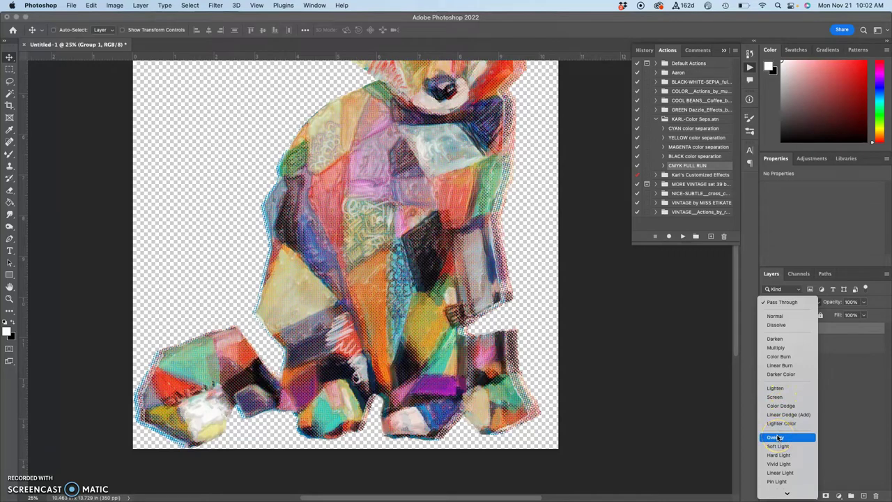
{"action": "left_click", "coordinate": [779, 446]}
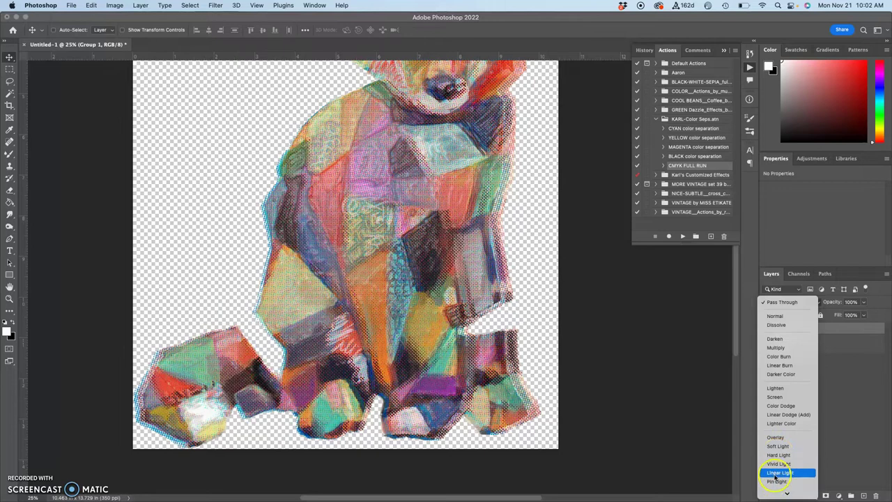
{"action": "left_click", "coordinate": [775, 437]}
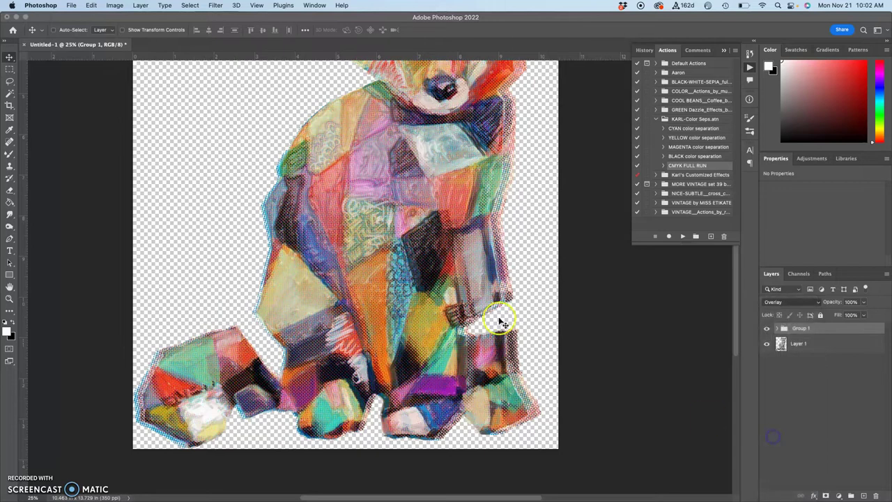
{"action": "key", "text": "super+equal"}
{"action": "key", "text": "super+equal"}
{"action": "key", "text": "super+equal"}
{"action": "key", "text": "super+equal"}
{"action": "key", "text": "super+equal"}
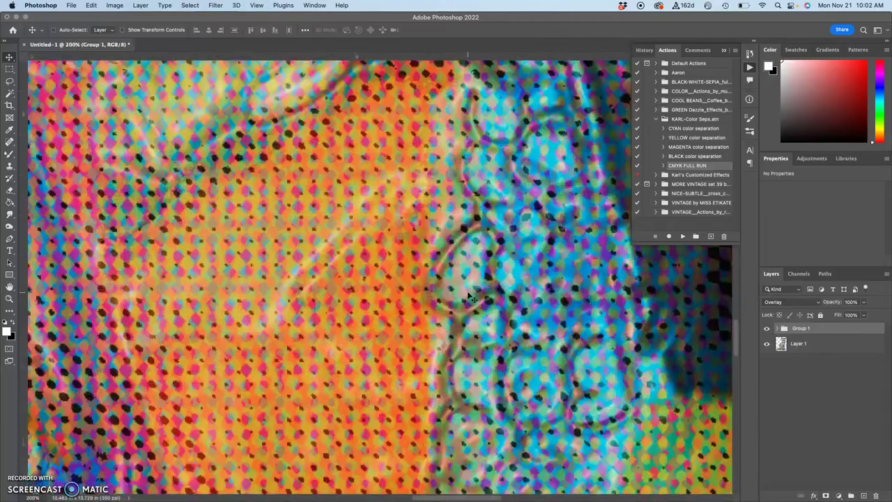
{"action": "scroll", "coordinate": [470, 297], "scroll_direction": "left", "scroll_amount": 10}
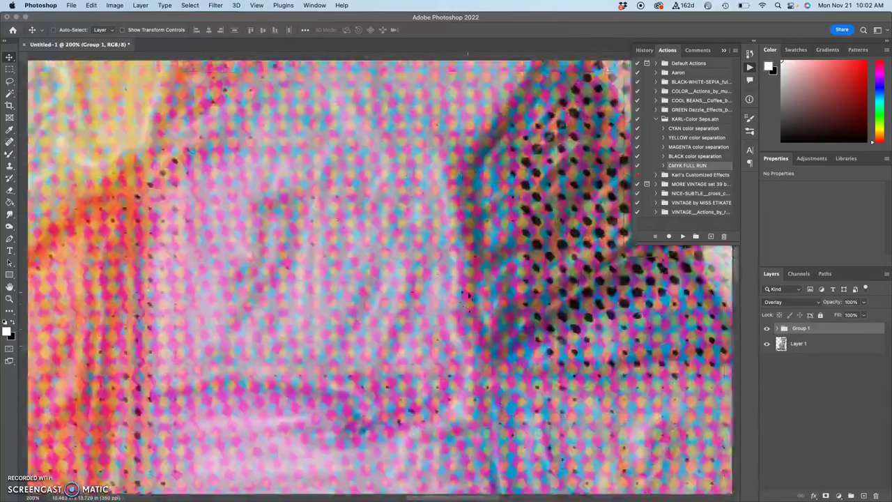
{"action": "scroll", "coordinate": [470, 297], "scroll_direction": "up", "scroll_amount": 10}
{"action": "scroll", "coordinate": [470, 297], "scroll_direction": "right", "scroll_amount": 8}
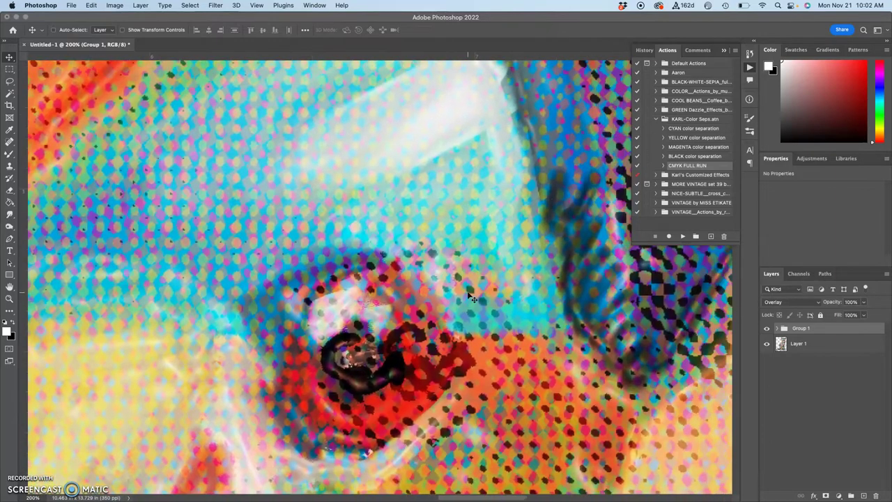
{"action": "key", "text": "super+minus"}
{"action": "key", "text": "super+minus"}
{"action": "key", "text": "super+minus"}
{"action": "key", "text": "super+minus"}
{"action": "key", "text": "super+minus"}
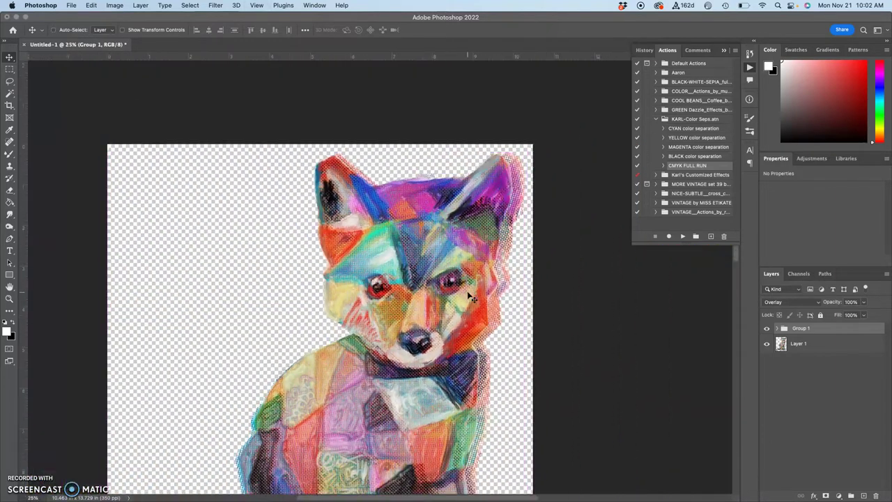
{"action": "scroll", "coordinate": [471, 297], "scroll_direction": "down", "scroll_amount": 10}
{"action": "scroll", "coordinate": [471, 297], "scroll_direction": "right", "scroll_amount": 2}
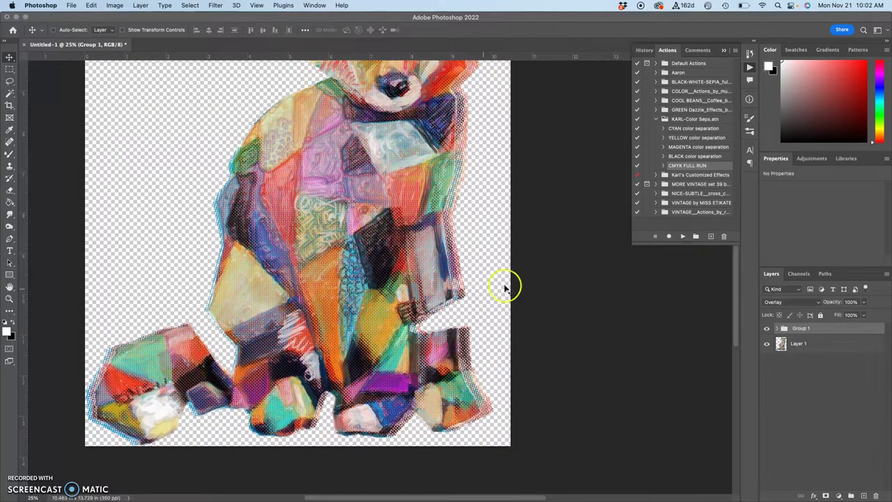
Lower Layer 1's opacity, then group it with Group 1 into Group 2
{"action": "left_click", "coordinate": [802, 344]}
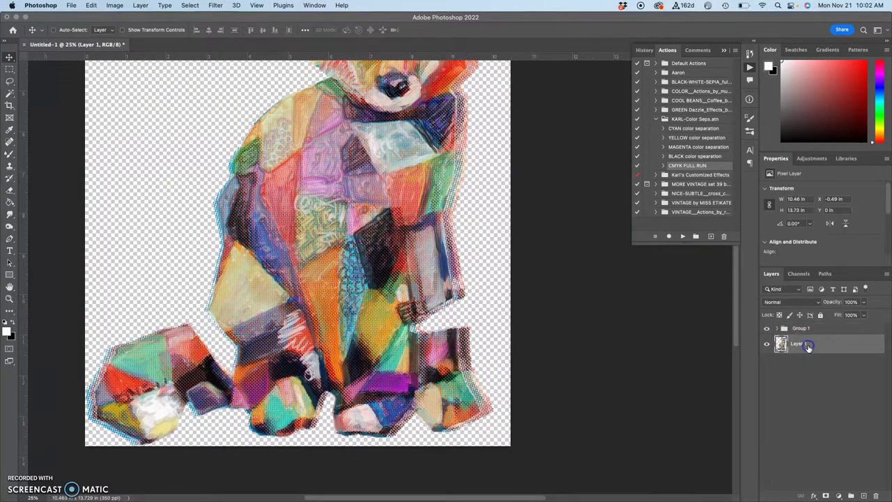
{"action": "left_click", "coordinate": [864, 303]}
{"action": "mouse_move", "coordinate": [847, 315]}
{"action": "left_mouse_down"}
{"action": "mouse_move", "coordinate": [838, 315]}
{"action": "mouse_move", "coordinate": [856, 313]}
{"action": "left_mouse_up"}
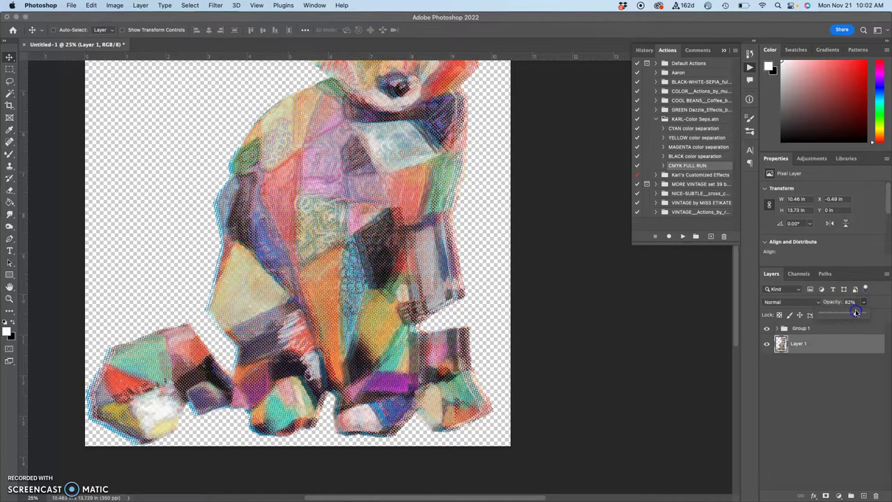
{"action": "left_click", "coordinate": [818, 328]}
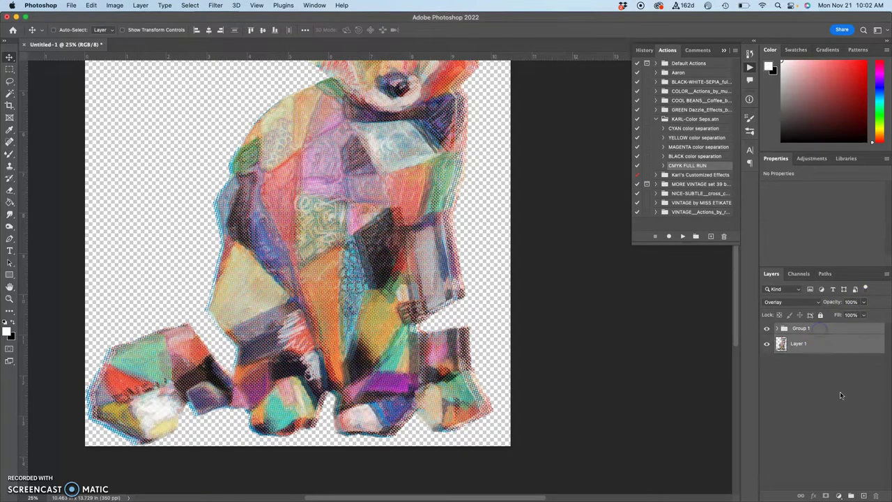
{"action": "left_click", "coordinate": [851, 496]}
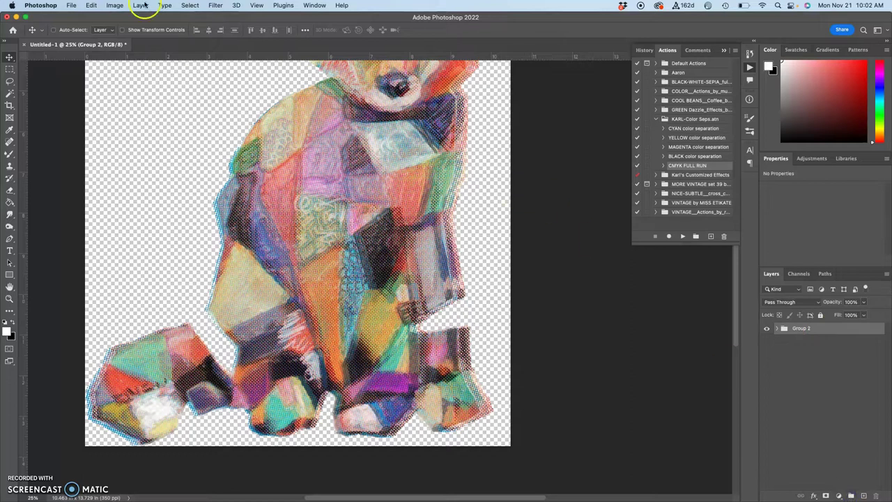
Open Backyard Fox .psd from the course's Assignment #7 Digital Painting folder
{"action": "left_click_drag", "start_coordinate": [79, 16], "coordinate": [115, 212]}
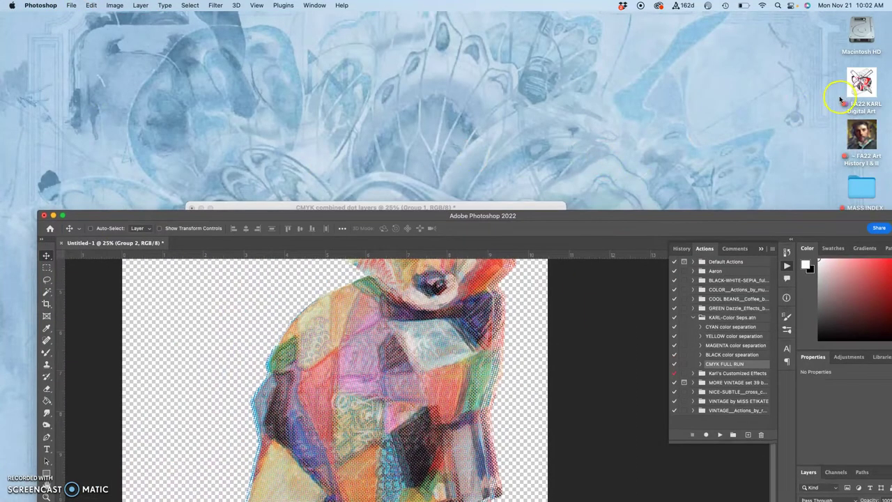
{"action": "double_click", "coordinate": [861, 85]}
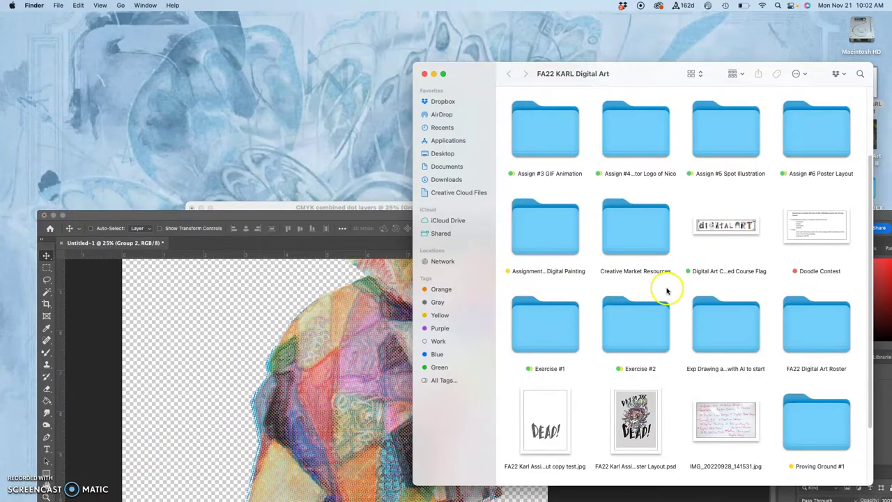
{"action": "double_click", "coordinate": [557, 240]}
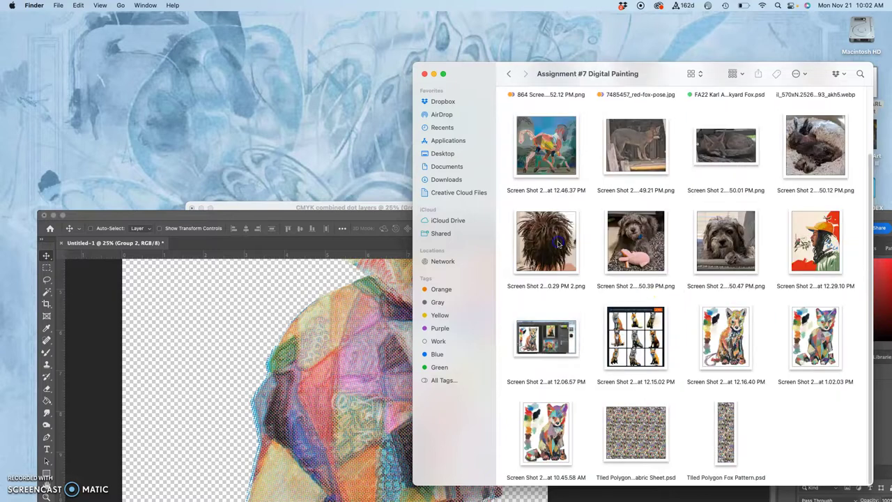
{"action": "scroll", "coordinate": [693, 272], "scroll_direction": "up", "scroll_amount": 3}
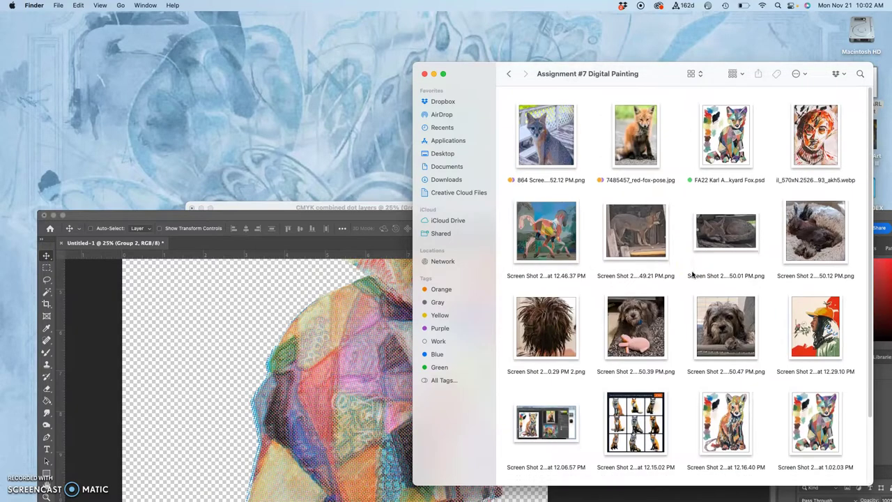
{"action": "double_click", "coordinate": [732, 146]}
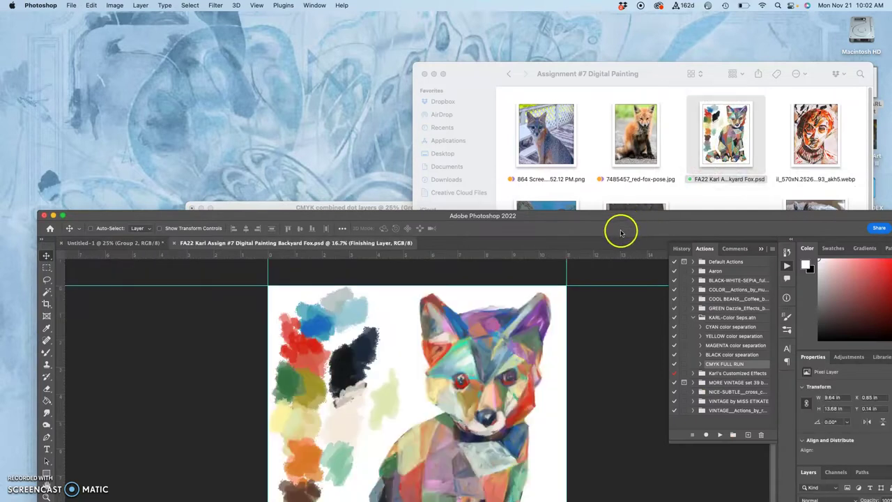
Close Backyard Fox .psd and reopen Backyard Fox (1).psdc from Open Recent
{"action": "left_click_drag", "start_coordinate": [607, 219], "coordinate": [588, 67]}
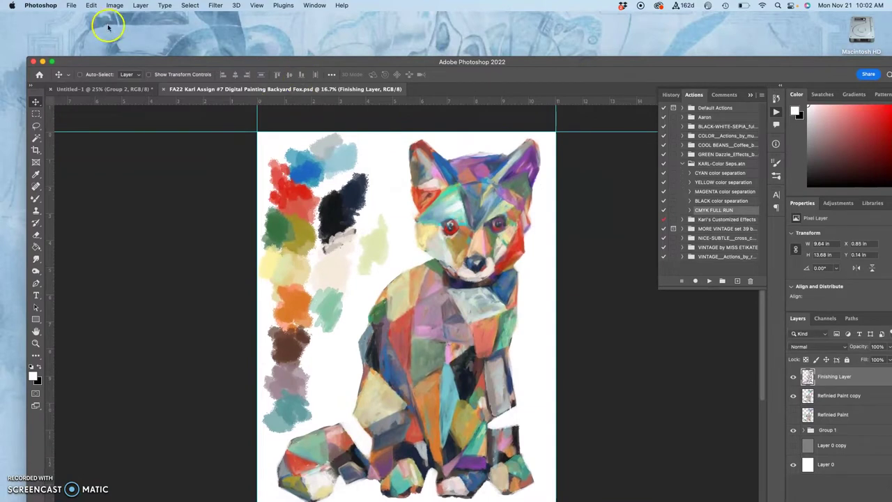
{"action": "left_click", "coordinate": [165, 89]}
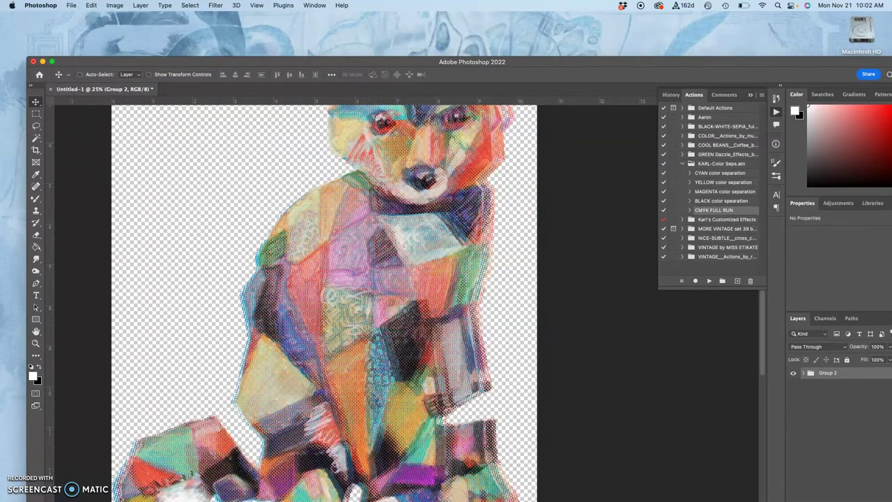
{"action": "left_click", "coordinate": [72, 5]}
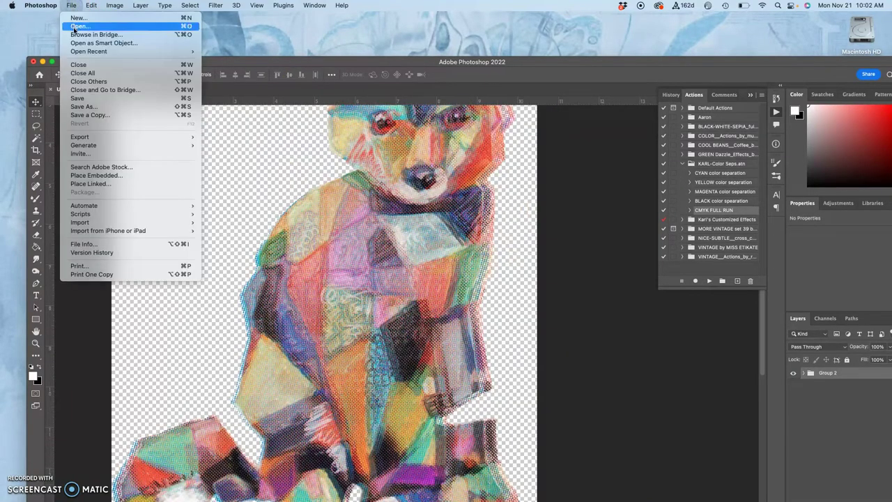
{"action": "mouse_move", "coordinate": [80, 52]}
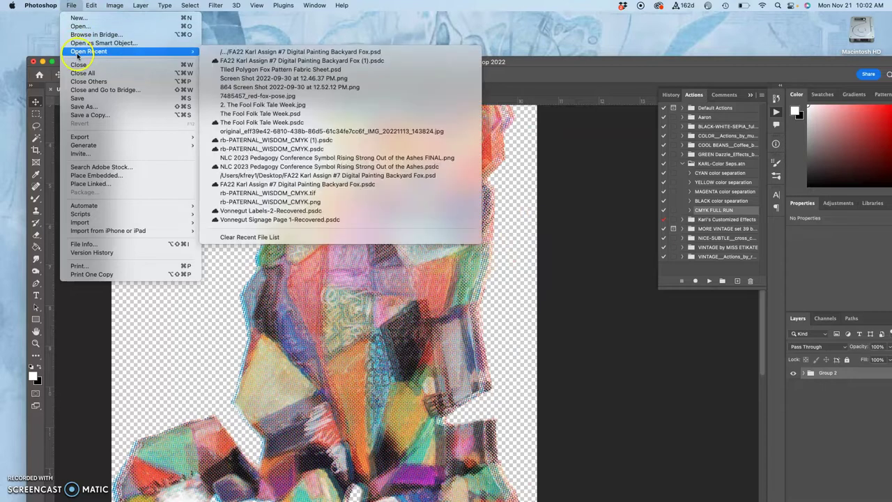
{"action": "left_click", "coordinate": [241, 62]}
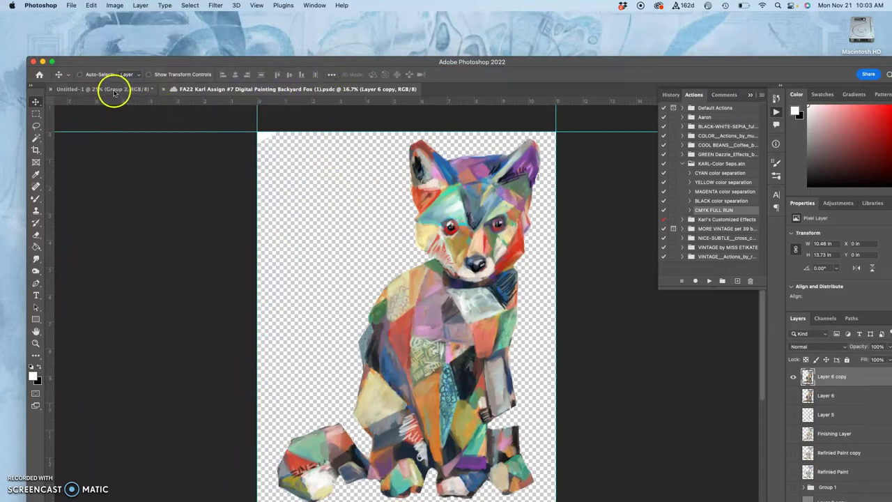
Drag Group 2 from Untitled-1 into the Backyard Fox painting and maximize the window
{"action": "left_click_drag", "start_coordinate": [114, 93], "coordinate": [119, 143]}
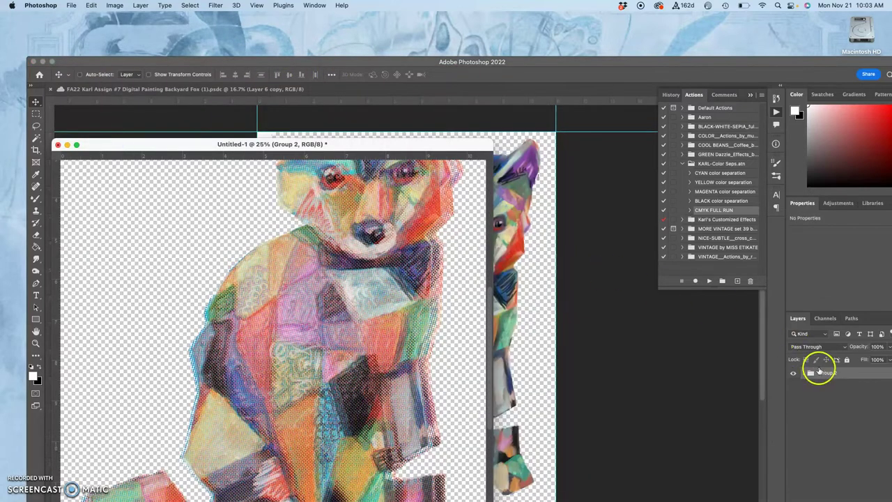
{"action": "left_click_drag", "start_coordinate": [820, 371], "coordinate": [404, 304]}
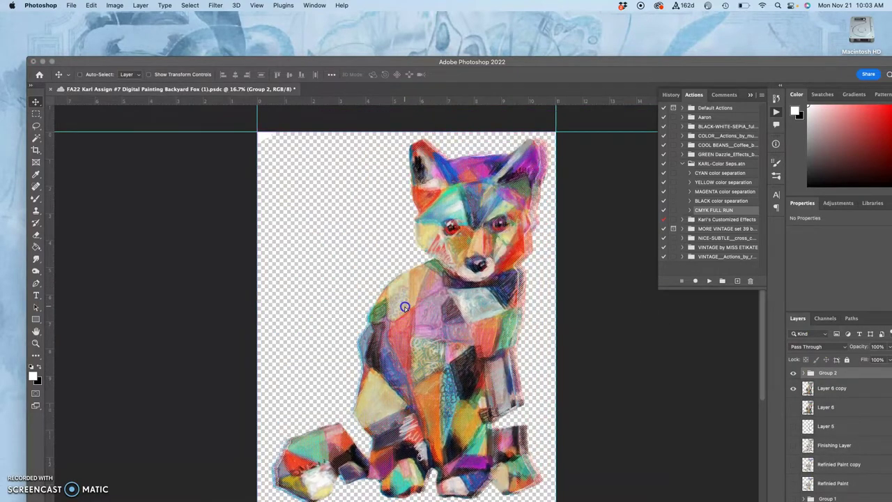
{"action": "double_click", "coordinate": [533, 61]}
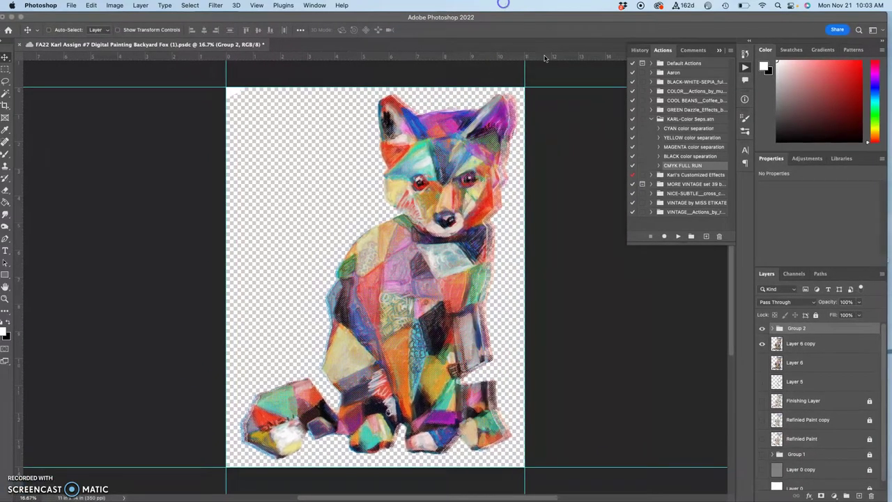
Turn on Layer 0's white background and zoom in on the fox
{"action": "scroll", "coordinate": [820, 417], "scroll_direction": "down", "scroll_amount": 1}
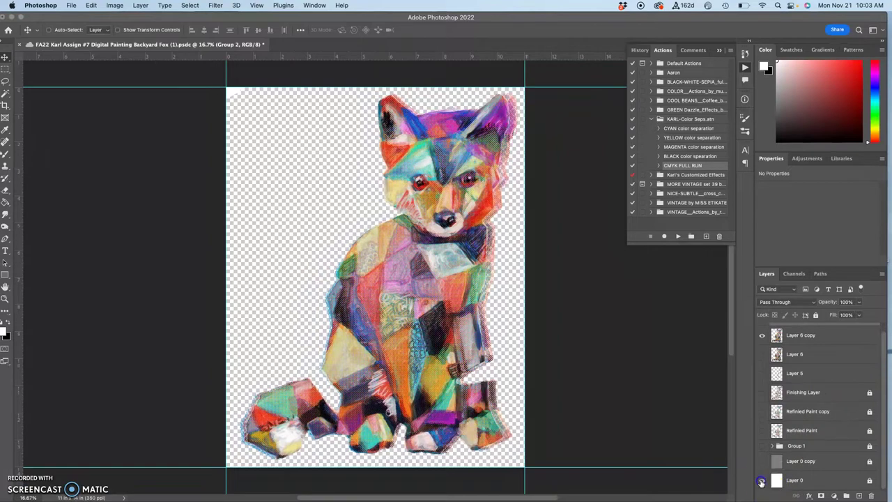
{"action": "left_click", "coordinate": [762, 481]}
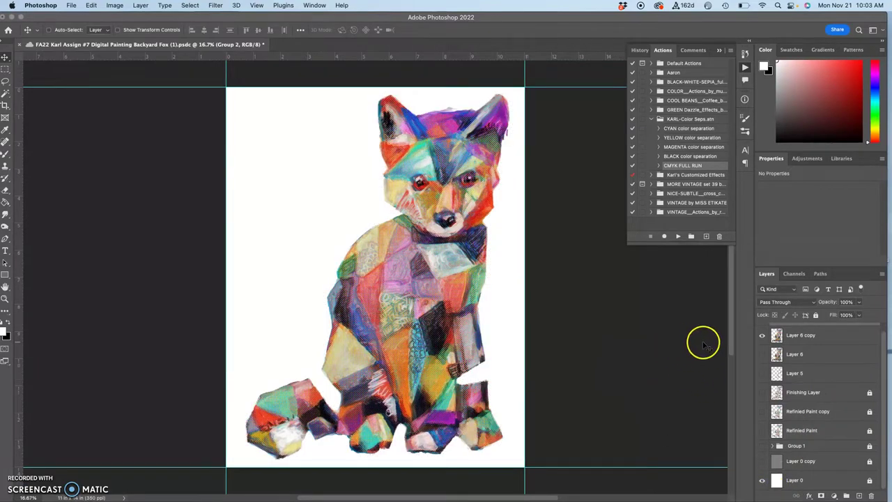
{"action": "scroll", "coordinate": [802, 342], "scroll_direction": "up", "scroll_amount": 1}
{"action": "left_click", "coordinate": [800, 333]}
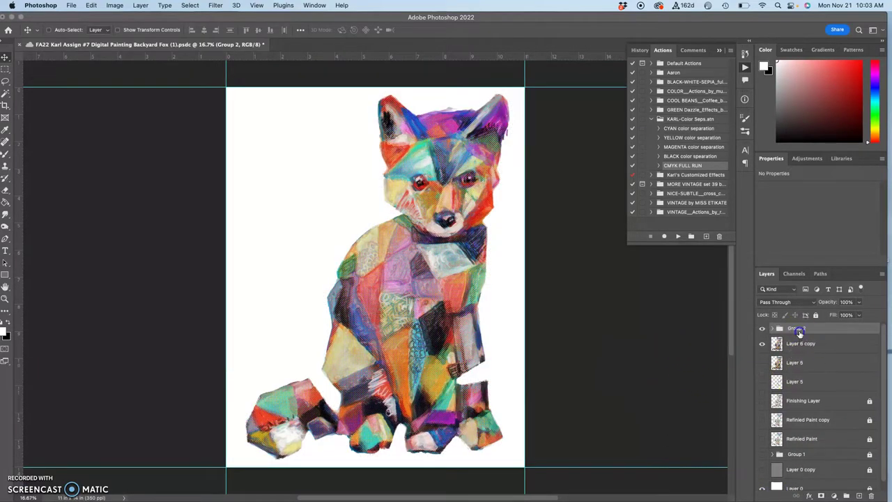
{"action": "key", "text": "super+equal"}
{"action": "key", "text": "super+equal"}
{"action": "key", "text": "super+equal"}
{"action": "key", "text": "super+equal"}
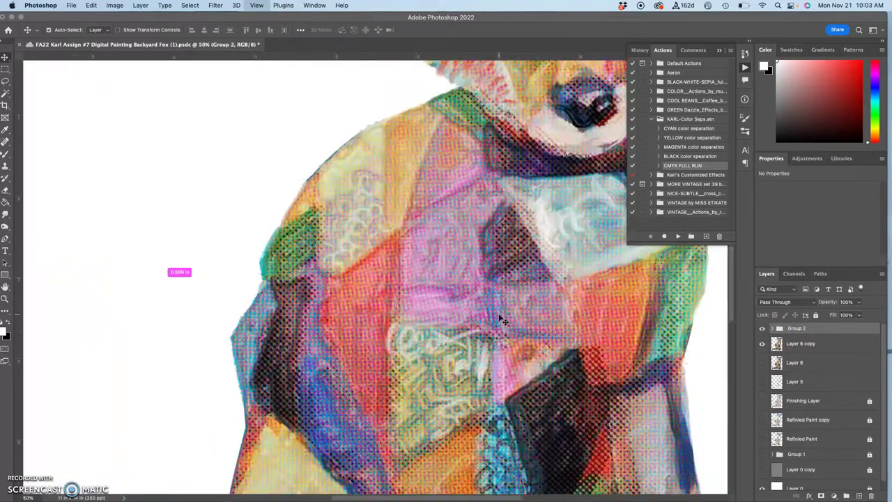
{"action": "scroll", "coordinate": [499, 320], "scroll_direction": "up", "scroll_amount": 15}
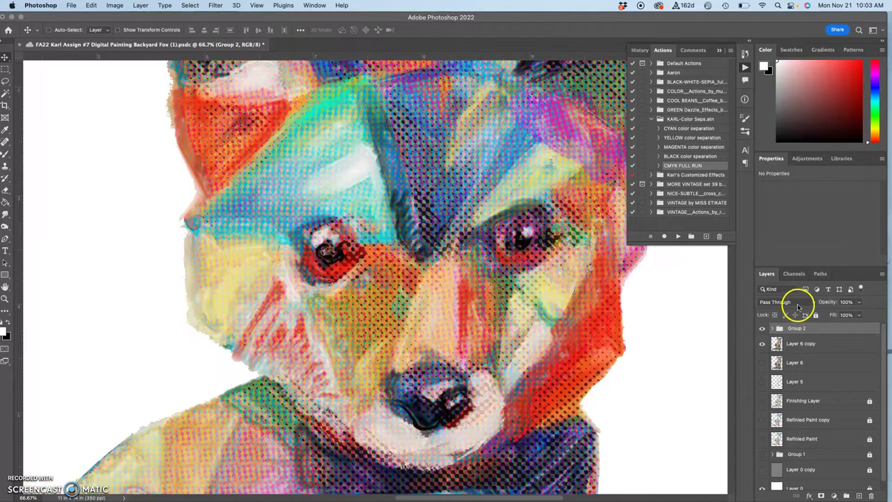
Set Group 2 to Overlay blend mode and lower its opacity to 49%
{"action": "left_click", "coordinate": [797, 304]}
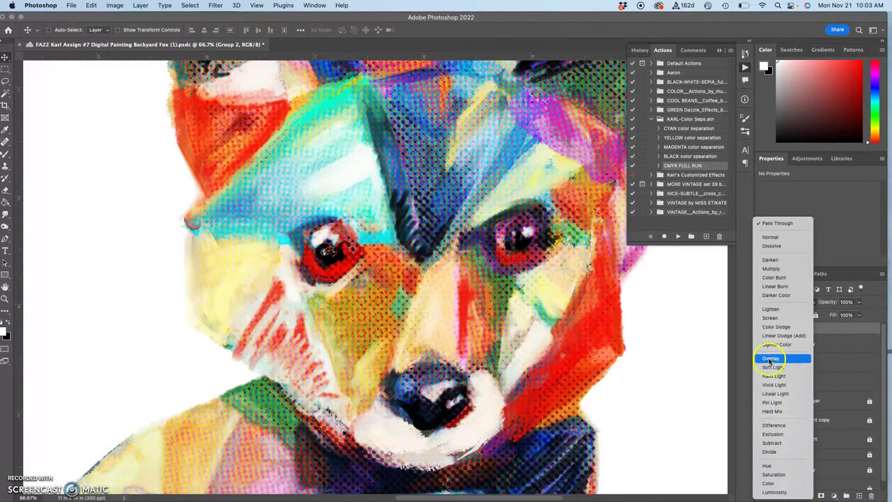
{"action": "left_click", "coordinate": [771, 359]}
{"action": "key", "text": "super+minus"}
{"action": "key", "text": "super+minus"}
{"action": "key", "text": "super+minus"}
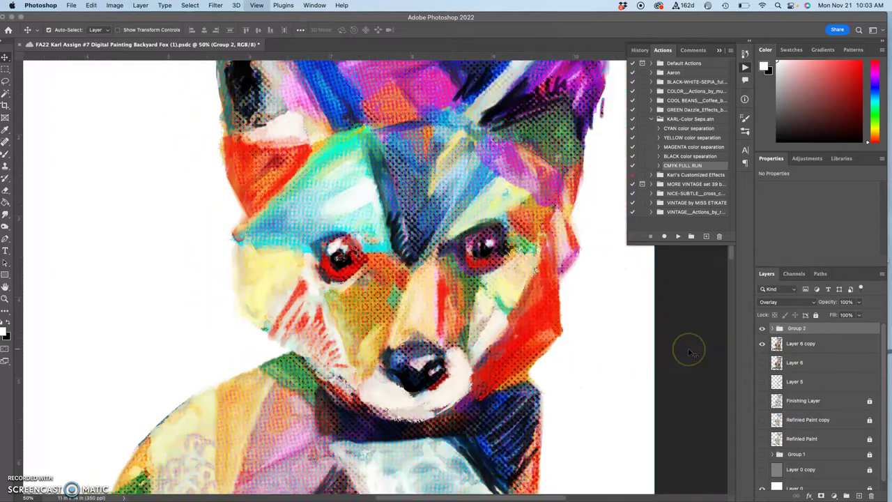
{"action": "scroll", "coordinate": [656, 364], "scroll_direction": "down", "scroll_amount": 5}
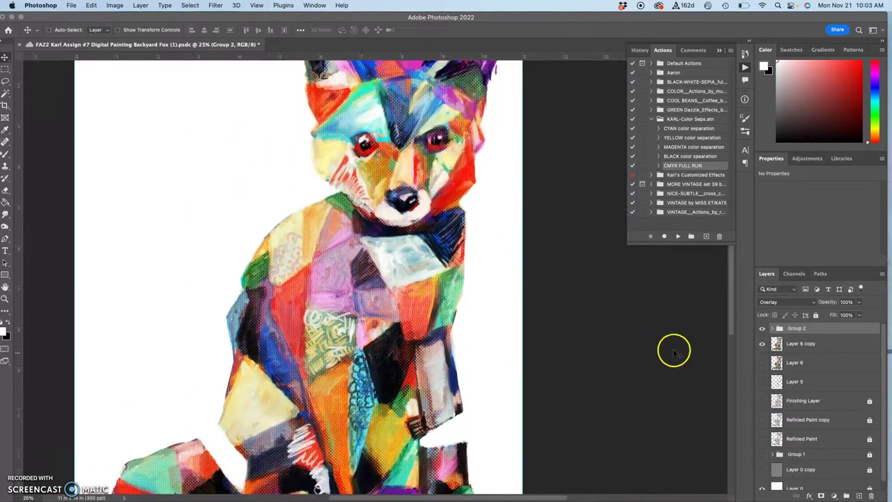
{"action": "left_click", "coordinate": [860, 303]}
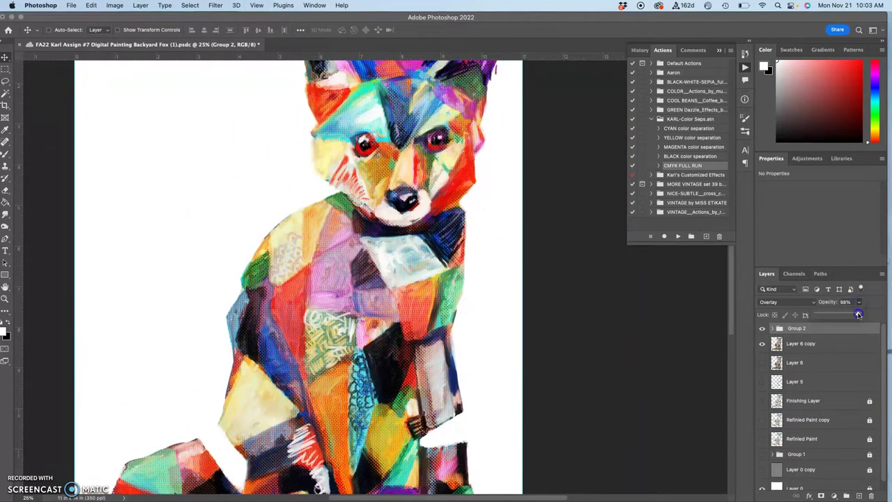
{"action": "left_click_drag", "start_coordinate": [858, 314], "coordinate": [822, 316]}
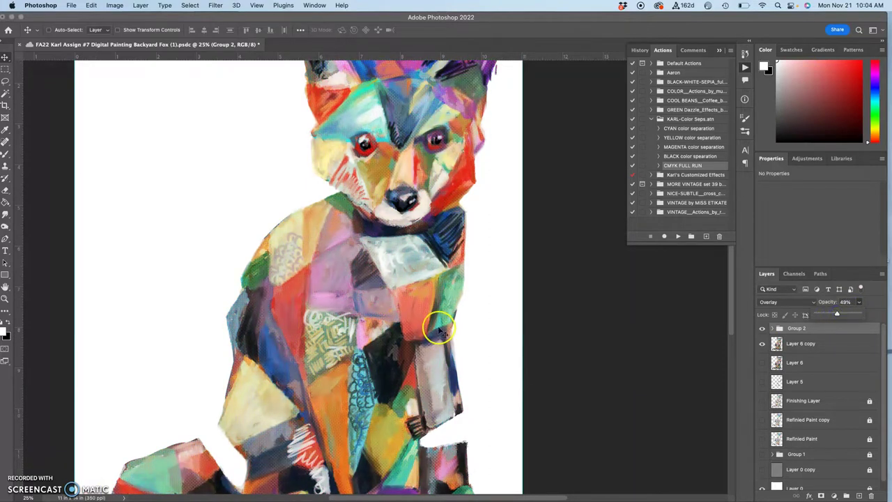
{"action": "scroll", "coordinate": [438, 332], "scroll_direction": "up", "scroll_amount": 8}
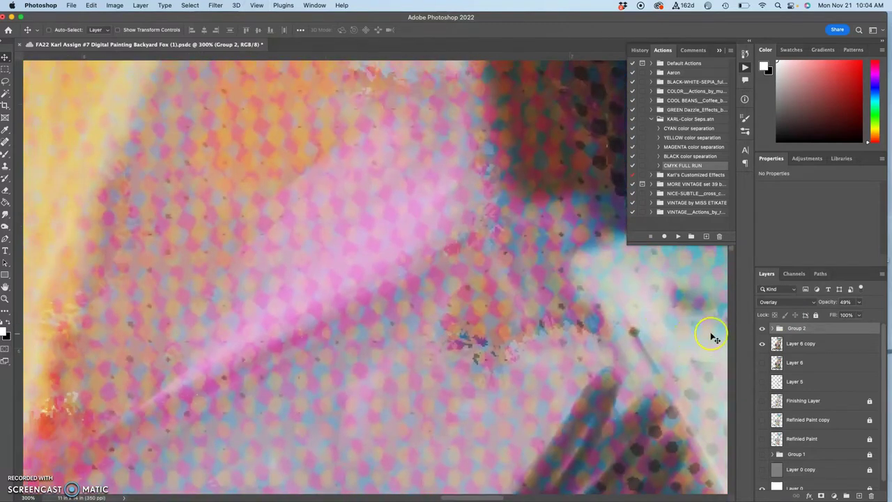
Toggle Group 2's visibility to compare the fox with and without halftone, ending visible
{"action": "left_click", "coordinate": [762, 332]}
{"action": "left_click", "coordinate": [762, 331]}
{"action": "left_click", "coordinate": [762, 331]}
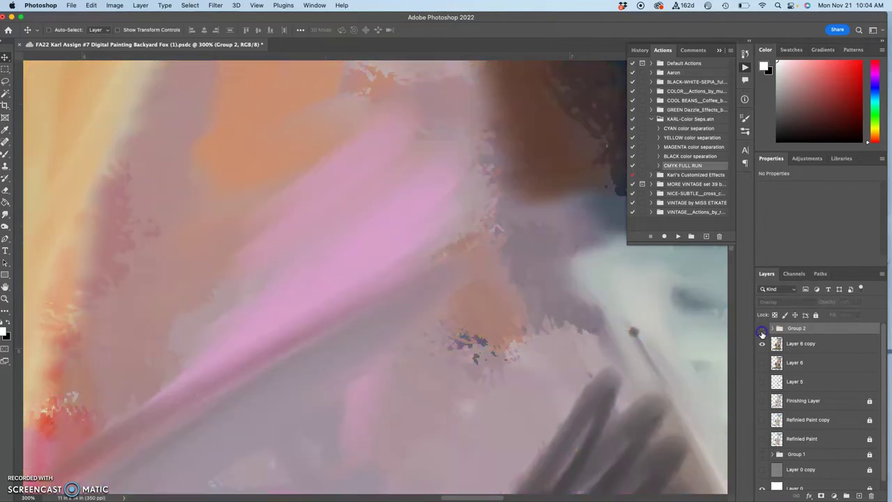
{"action": "left_click", "coordinate": [762, 331]}
{"action": "left_click", "coordinate": [762, 332]}
{"action": "left_click", "coordinate": [762, 332]}
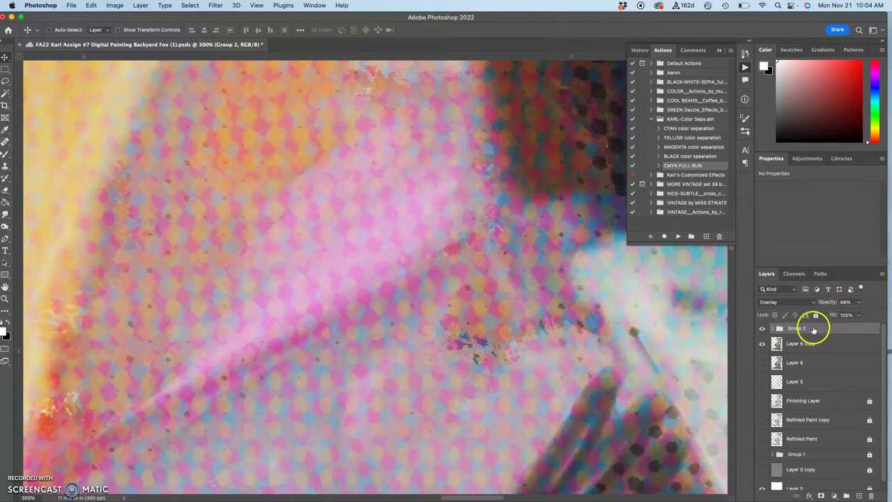
Move Group 2 below Layer 6 copy and fade Layer 6 copy to 22% opacity
{"action": "left_click_drag", "start_coordinate": [793, 340], "coordinate": [797, 352]}
{"action": "left_click", "coordinate": [800, 335]}
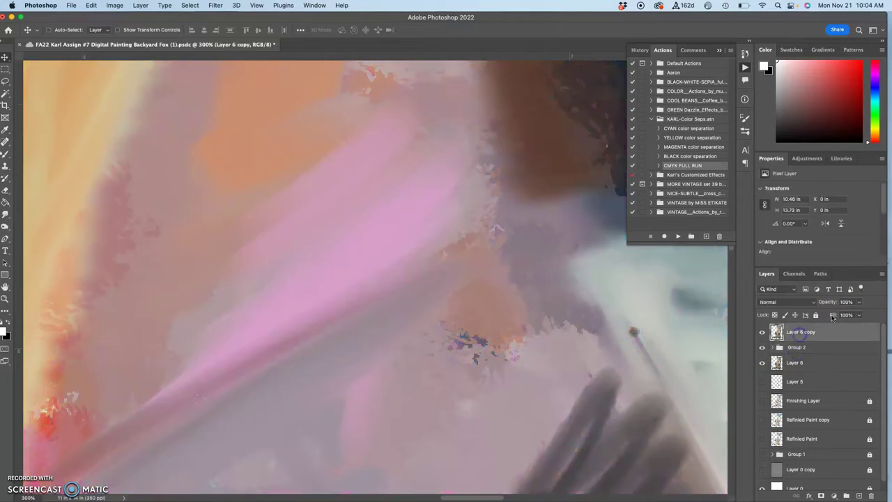
{"action": "left_click", "coordinate": [857, 303]}
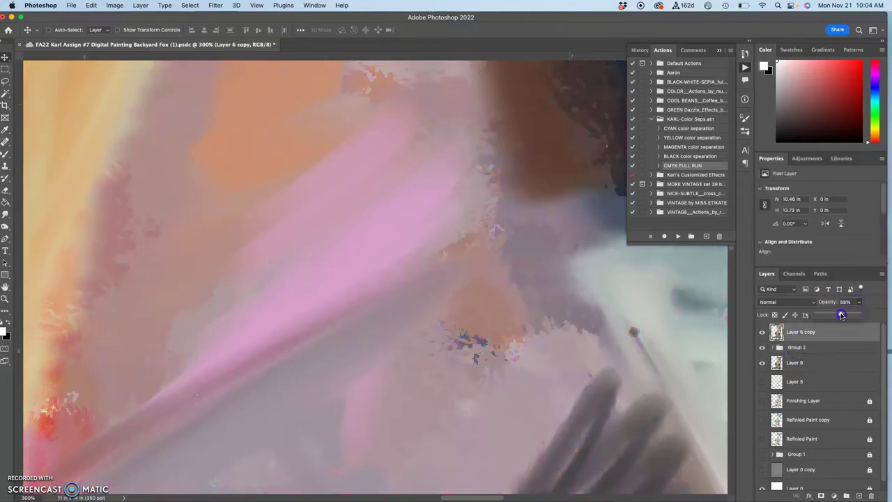
{"action": "left_click_drag", "start_coordinate": [841, 315], "coordinate": [826, 315]}
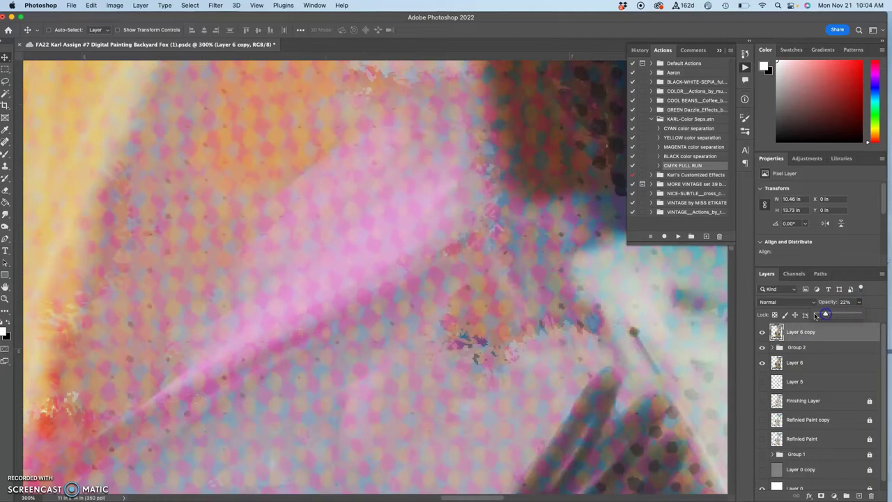
{"action": "left_click", "coordinate": [506, 293]}
Hide Layer 6 and show Finishing Layer instead
{"action": "scroll", "coordinate": [508, 295], "scroll_direction": "down", "scroll_amount": 5}
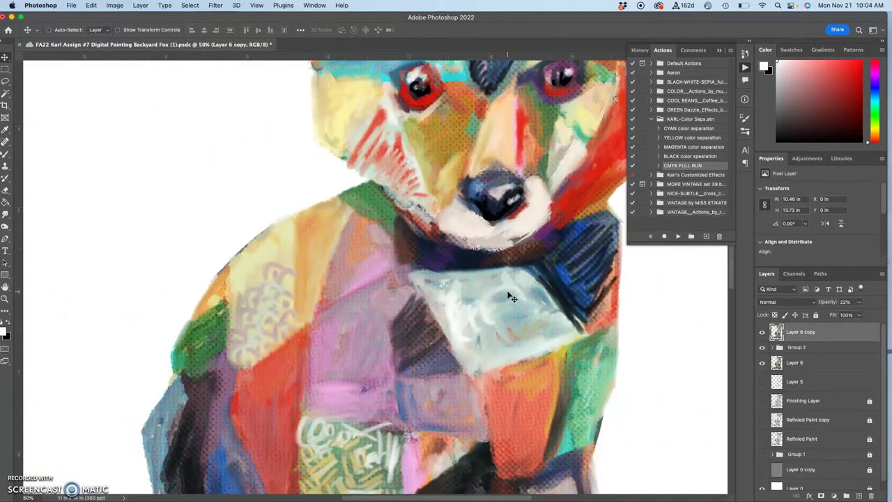
{"action": "scroll", "coordinate": [509, 297], "scroll_direction": "up", "scroll_amount": 5}
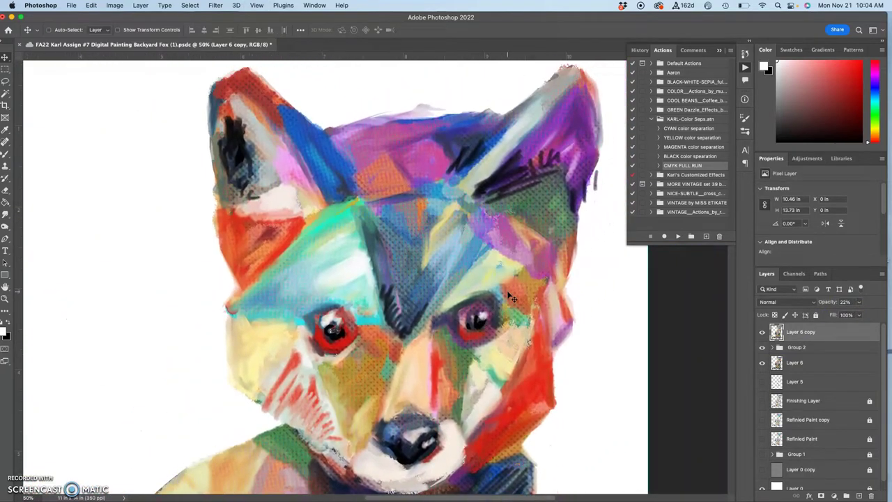
{"action": "scroll", "coordinate": [512, 298], "scroll_direction": "right", "scroll_amount": 3}
{"action": "scroll", "coordinate": [511, 298], "scroll_direction": "up", "scroll_amount": 6}
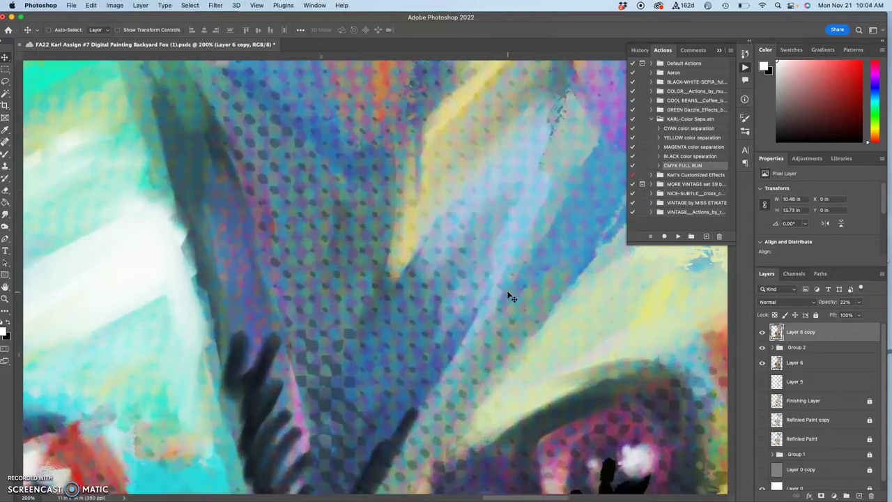
{"action": "scroll", "coordinate": [511, 297], "scroll_direction": "left", "scroll_amount": 3}
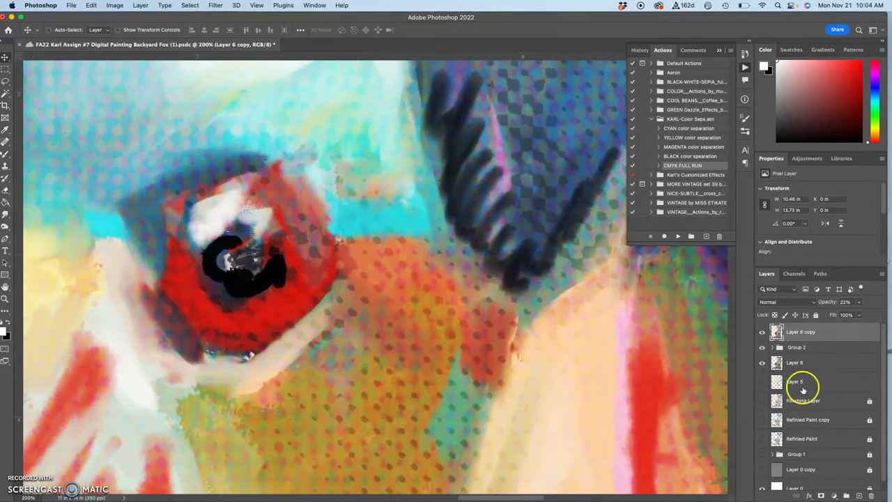
{"action": "left_click_drag", "start_coordinate": [762, 364], "coordinate": [764, 402]}
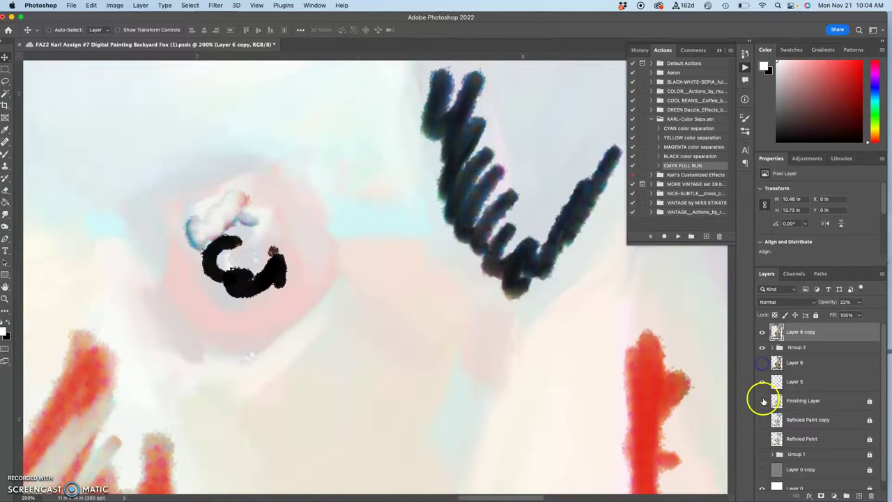
{"action": "left_click", "coordinate": [763, 402]}
{"action": "scroll", "coordinate": [524, 338], "scroll_direction": "down", "scroll_amount": 6}
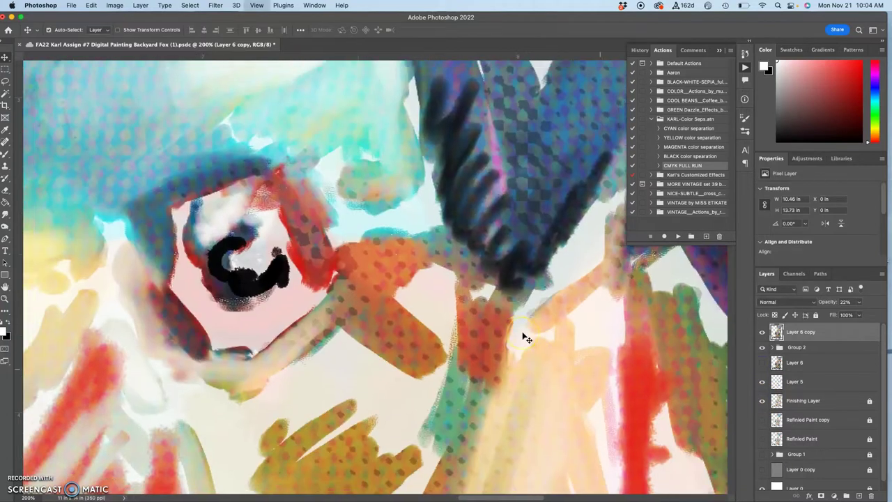
{"action": "scroll", "coordinate": [524, 337], "scroll_direction": "down", "scroll_amount": 10}
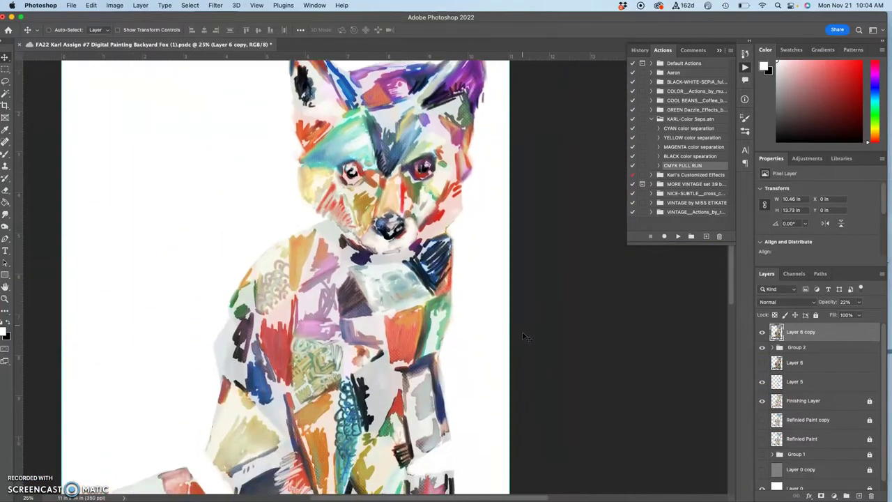
{"action": "scroll", "coordinate": [524, 338], "scroll_direction": "down", "scroll_amount": 1}
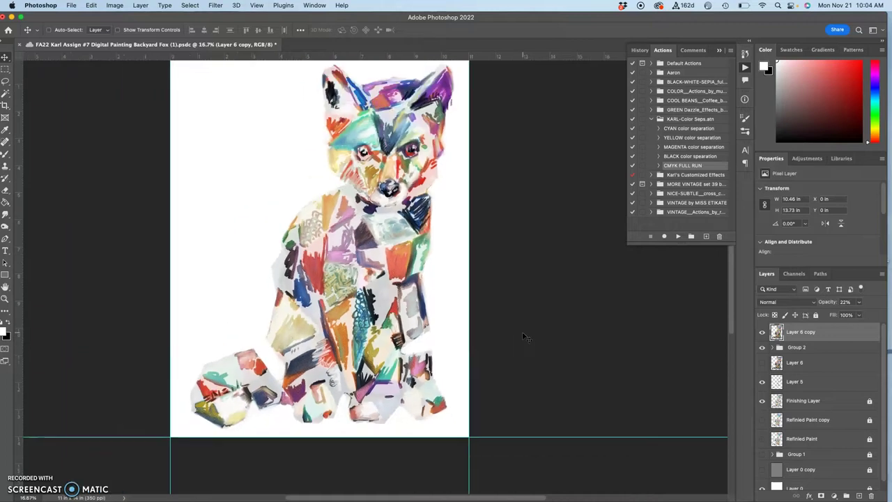
{"action": "scroll", "coordinate": [525, 338], "scroll_direction": "up", "scroll_amount": 1}
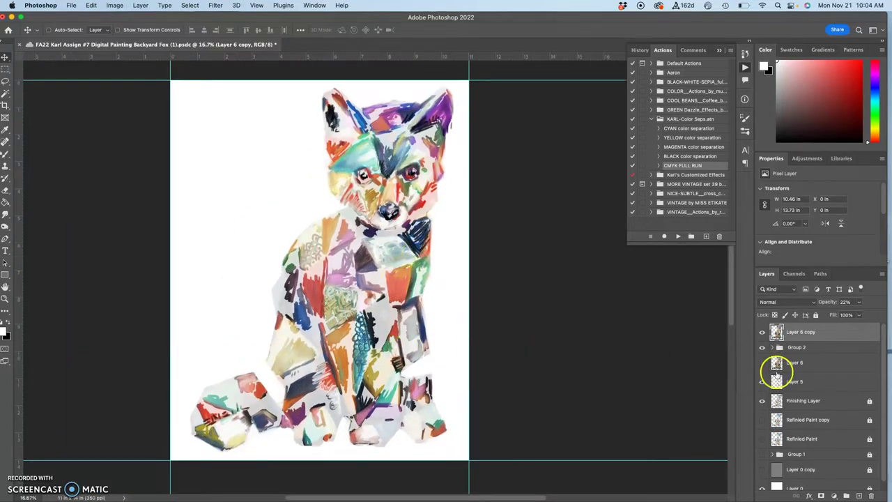
Toggle the Refined Paint copy and Refined Paint layers to compare, leaving Refined Paint visible
{"action": "left_click", "coordinate": [762, 420]}
{"action": "left_click", "coordinate": [763, 420]}
{"action": "left_click", "coordinate": [763, 439]}
{"action": "left_click", "coordinate": [763, 439]}
{"action": "left_click", "coordinate": [763, 439]}
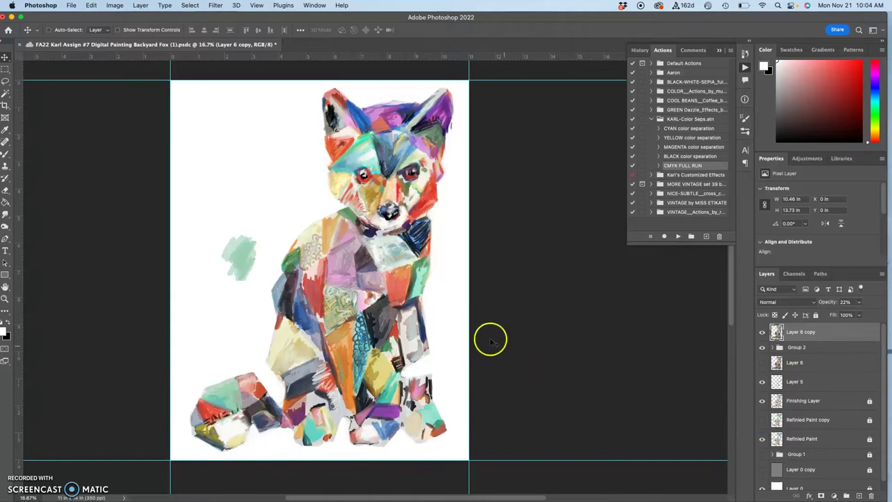
Zoom in and pan across the fox's face and chest
{"action": "key", "text": "super+plus"}
{"action": "key", "text": "super+plus"}
{"action": "key", "text": "super+plus"}
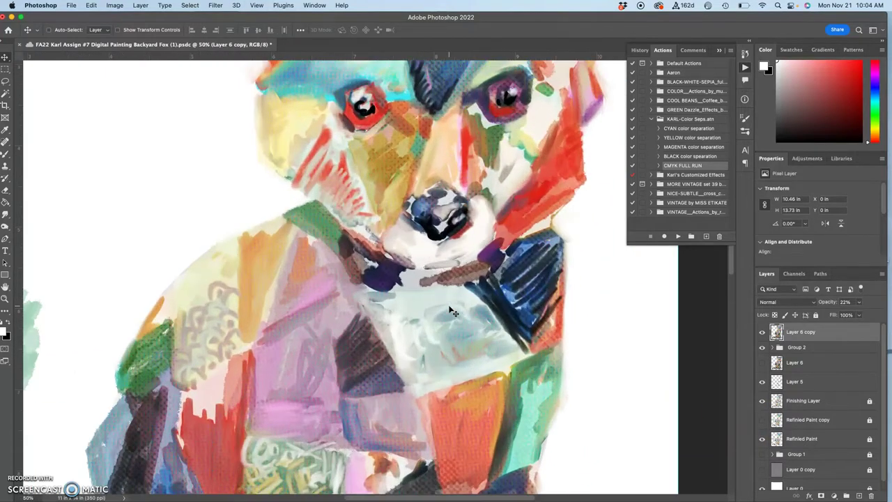
{"action": "scroll", "coordinate": [452, 311], "scroll_direction": "up", "scroll_amount": 10}
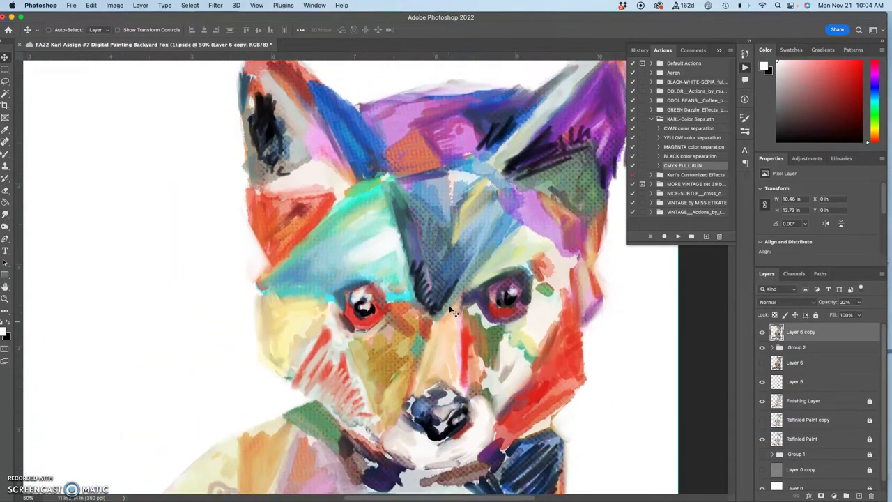
{"action": "scroll", "coordinate": [451, 312], "scroll_direction": "down", "scroll_amount": 15}
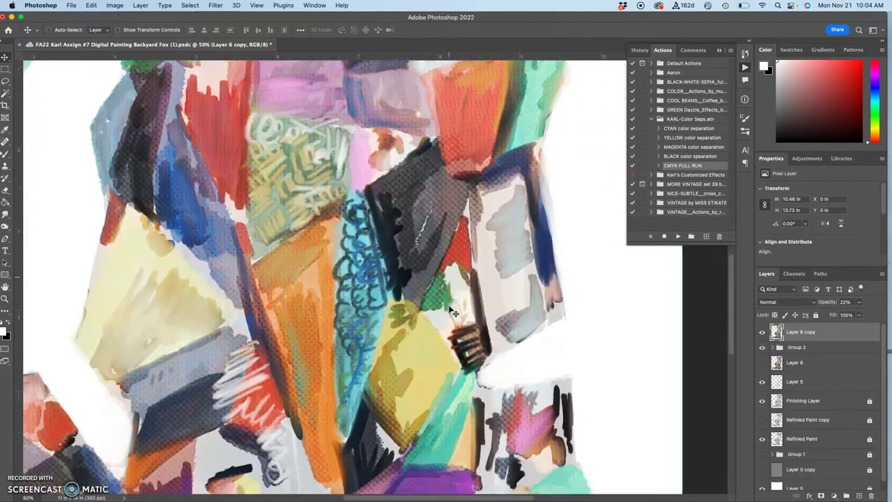
{"action": "scroll", "coordinate": [451, 312], "scroll_direction": "left", "scroll_amount": 3}
{"action": "scroll", "coordinate": [429, 315], "scroll_direction": "down", "scroll_amount": 5}
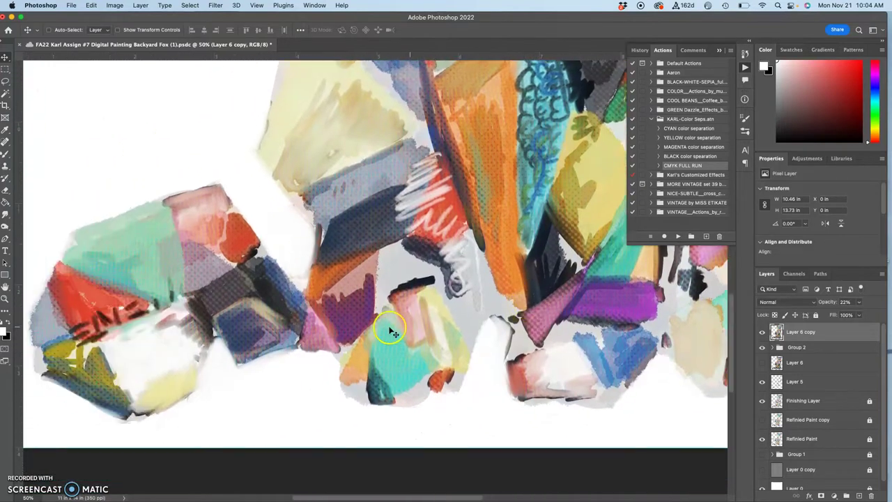
{"action": "scroll", "coordinate": [321, 332], "scroll_direction": "left", "scroll_amount": 2}
{"action": "scroll", "coordinate": [388, 284], "scroll_direction": "up", "scroll_amount": 15}
{"action": "scroll", "coordinate": [388, 285], "scroll_direction": "up", "scroll_amount": 10}
{"action": "scroll", "coordinate": [388, 284], "scroll_direction": "right", "scroll_amount": 3}
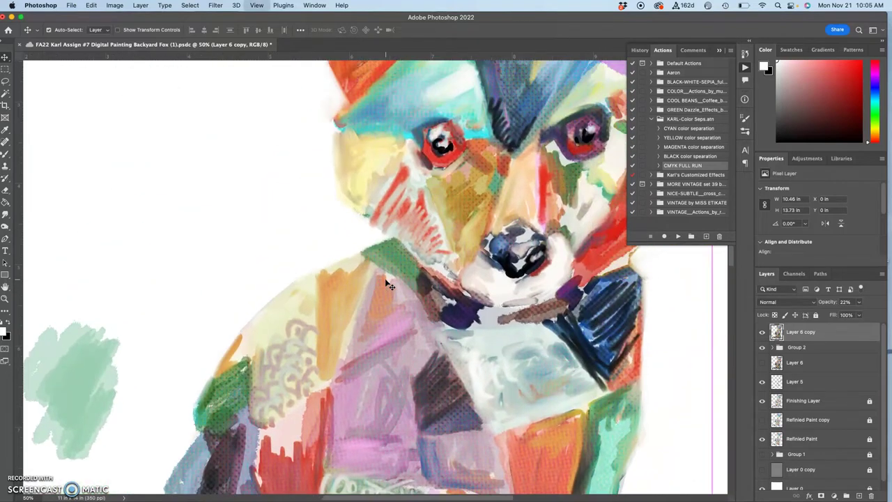
{"action": "scroll", "coordinate": [388, 284], "scroll_direction": "down", "scroll_amount": 3}
{"action": "scroll", "coordinate": [389, 285], "scroll_direction": "down", "scroll_amount": 1}
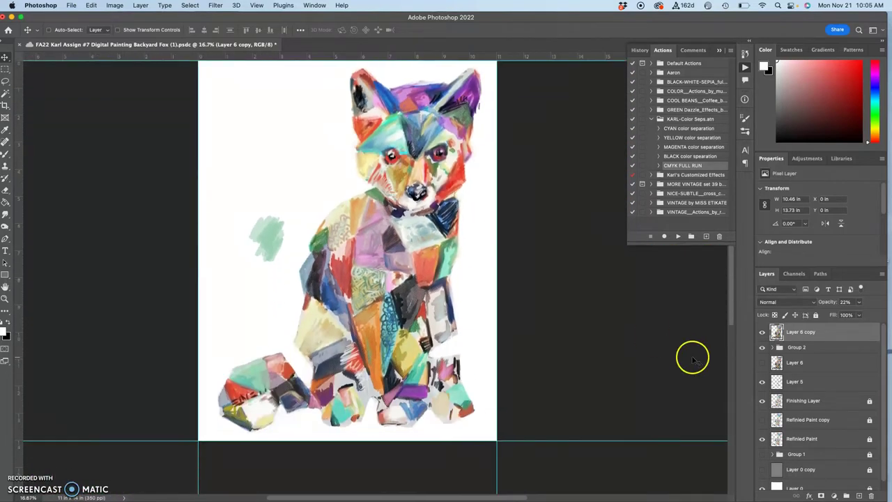
Toggle Layer 6 and Layer 6 copy to compare, ending with Layer 6 turned on
{"action": "left_click", "coordinate": [762, 363]}
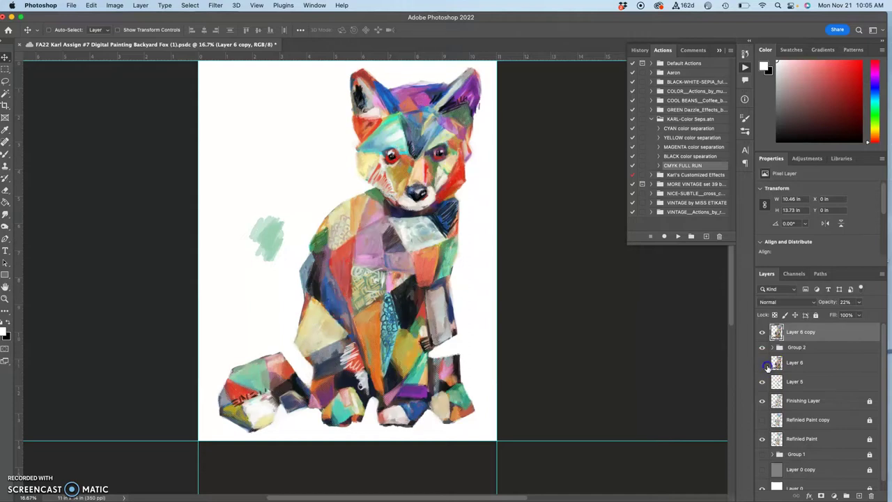
{"action": "left_click", "coordinate": [766, 365]}
{"action": "left_click", "coordinate": [766, 365]}
{"action": "left_click", "coordinate": [766, 365]}
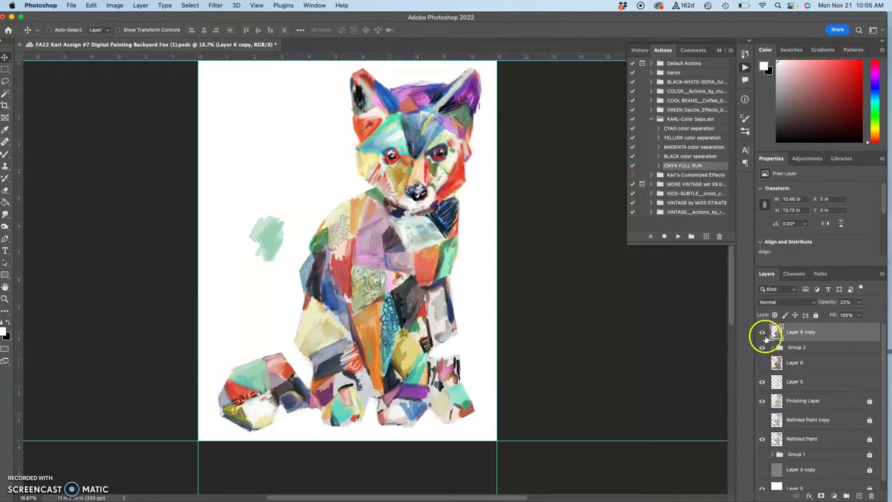
{"action": "left_click", "coordinate": [763, 333]}
{"action": "left_click", "coordinate": [763, 333]}
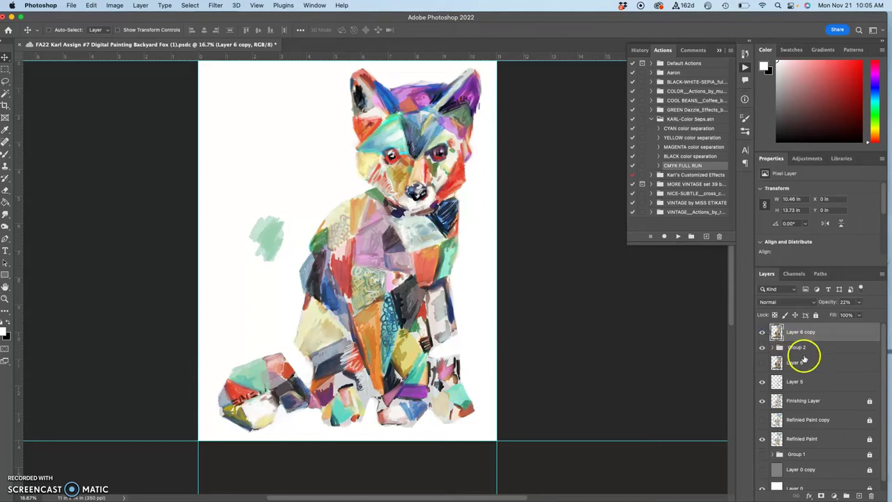
{"action": "left_click", "coordinate": [764, 363]}
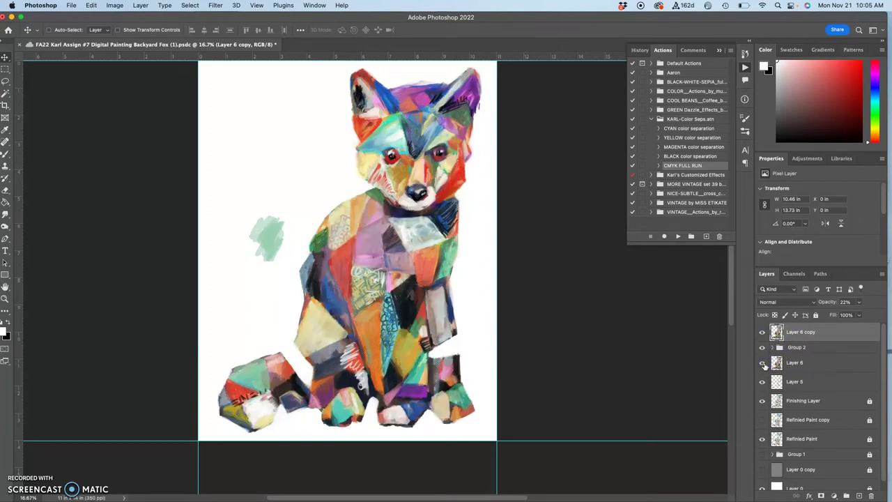
Set Layer 6 to Dissolve at 39% opacity and show the Refined Paint copy layer
{"action": "left_click", "coordinate": [791, 368]}
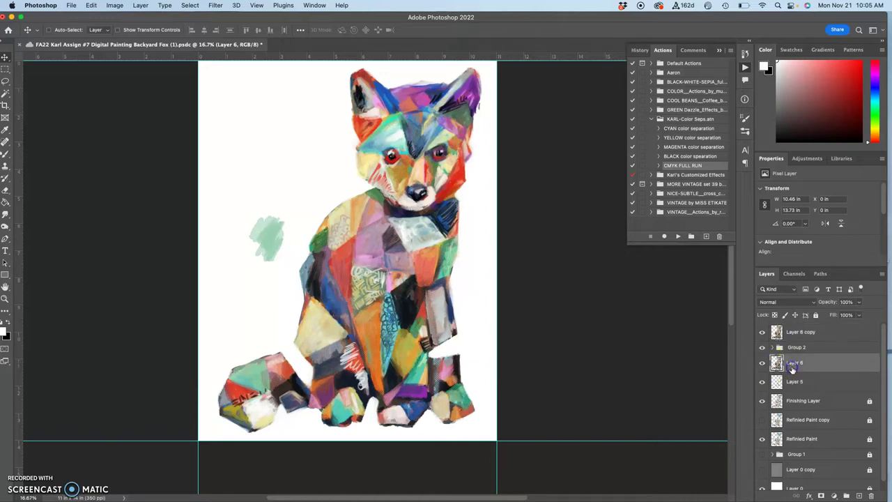
{"action": "left_click", "coordinate": [785, 302]}
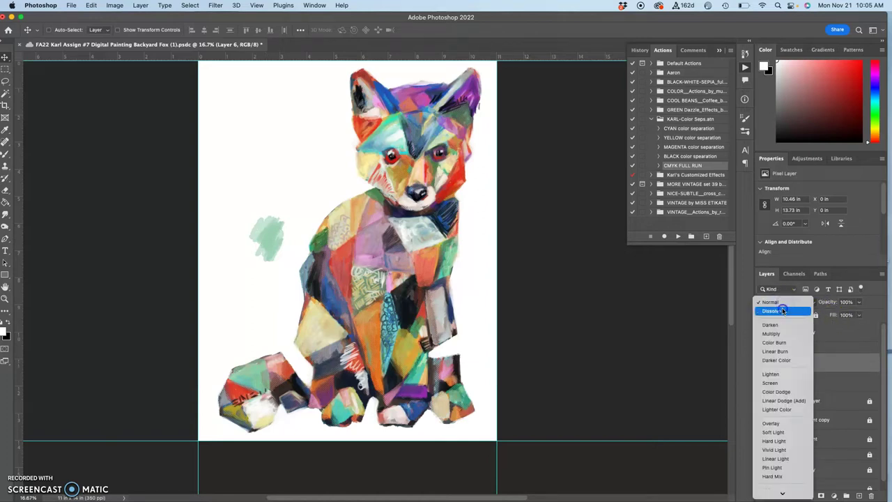
{"action": "left_click", "coordinate": [784, 310]}
{"action": "left_click", "coordinate": [859, 302]}
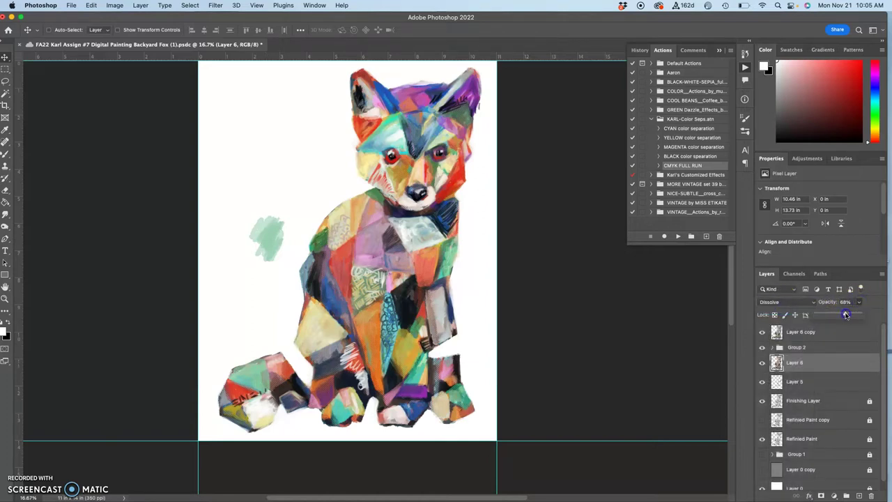
{"action": "left_click_drag", "start_coordinate": [846, 315], "coordinate": [833, 315]}
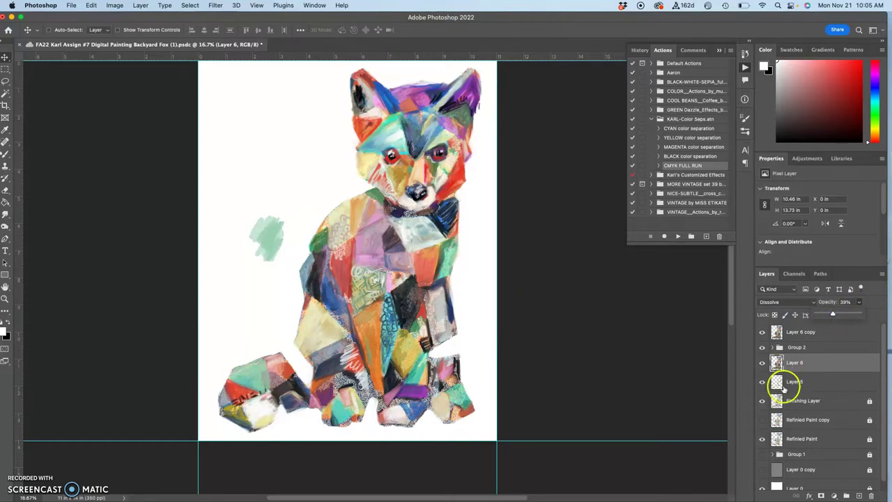
{"action": "left_click", "coordinate": [764, 418]}
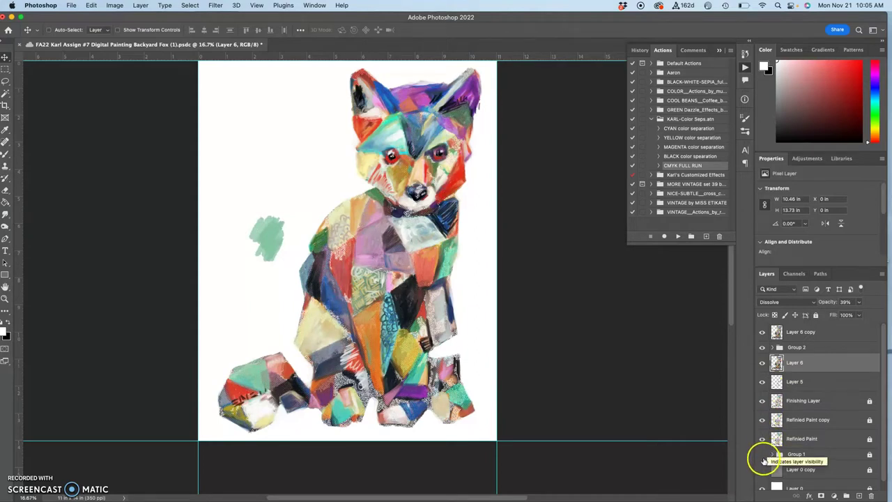
Show Group 1's swatch palette, lock it and fade it to 43% opacity
{"action": "left_click", "coordinate": [763, 454]}
{"action": "left_click", "coordinate": [762, 455]}
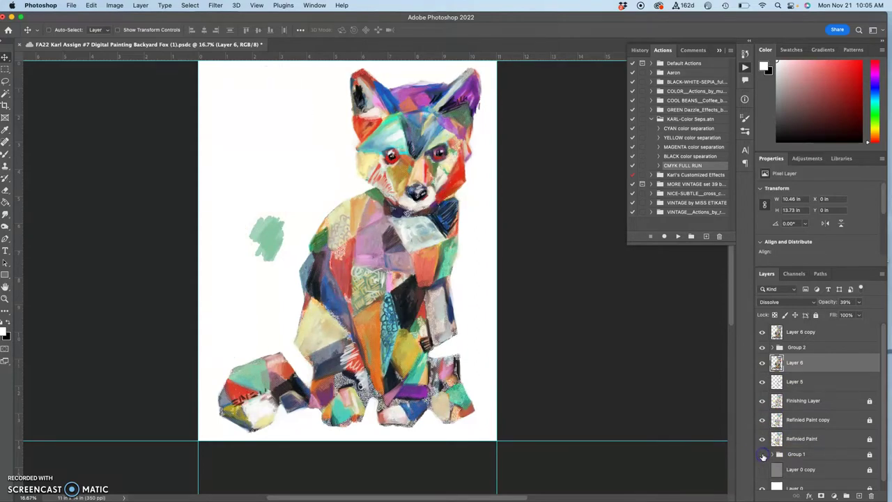
{"action": "left_click", "coordinate": [762, 454]}
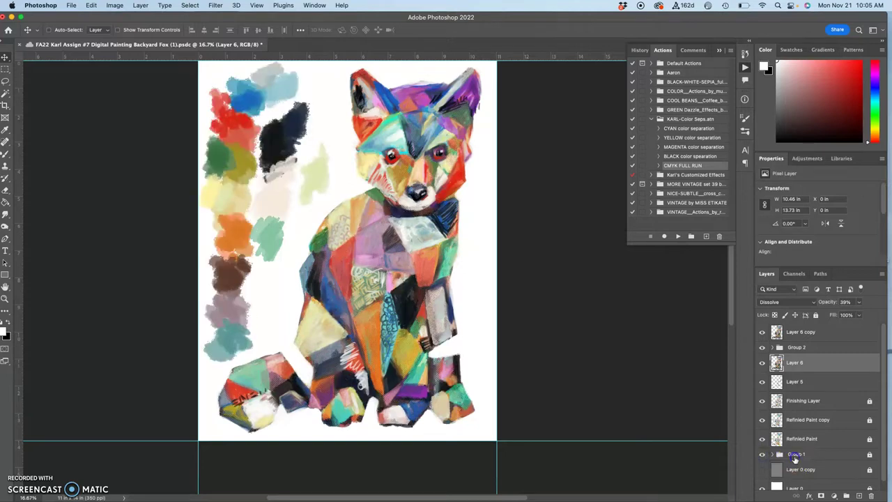
{"action": "left_click", "coordinate": [795, 456]}
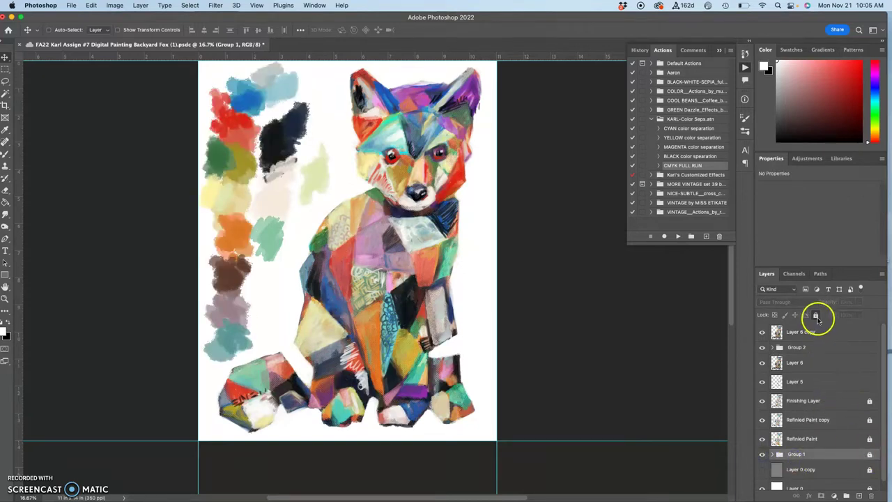
{"action": "left_click", "coordinate": [817, 316]}
{"action": "left_click", "coordinate": [859, 302]}
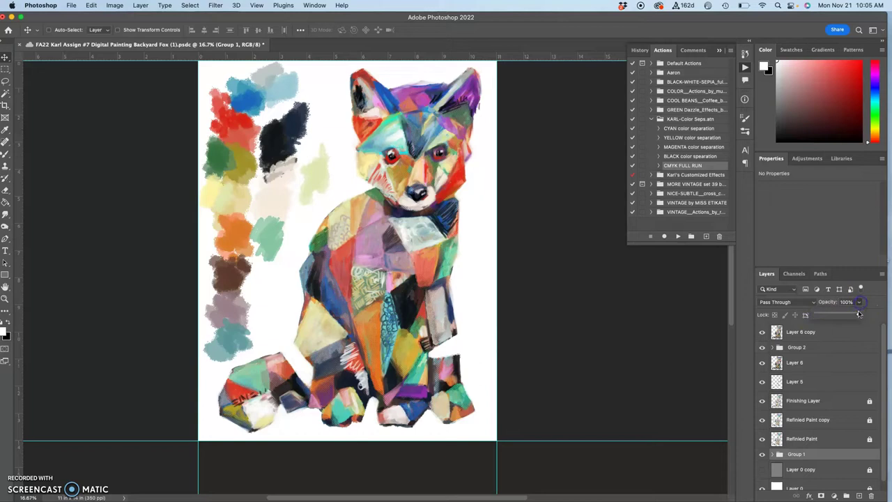
{"action": "left_click_drag", "start_coordinate": [857, 315], "coordinate": [836, 314]}
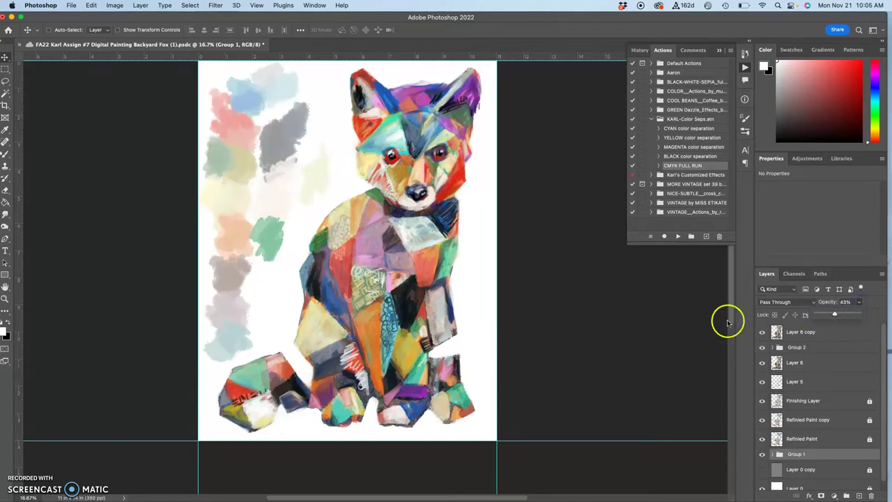
Zoom to 100% and compare the Refined Paint copy layer, leaving it hidden
{"action": "key", "text": "super+equal"}
{"action": "key", "text": "super+equal"}
{"action": "key", "text": "super+equal"}
{"action": "key", "text": "super+equal"}
{"action": "key", "text": "super+equal"}
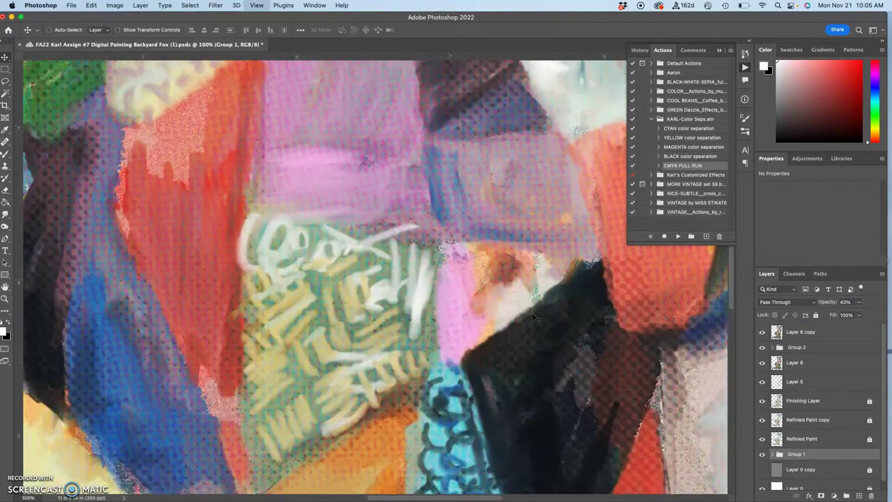
{"action": "scroll", "coordinate": [532, 317], "scroll_direction": "up", "scroll_amount": 15}
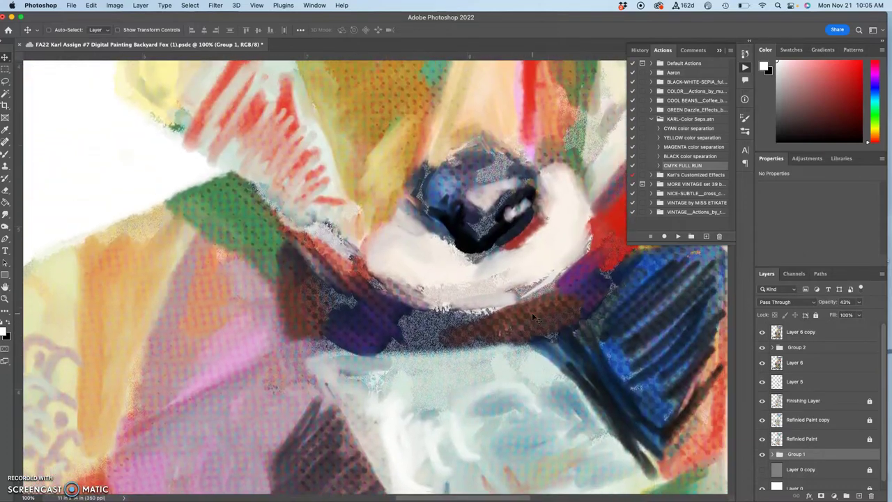
{"action": "scroll", "coordinate": [532, 317], "scroll_direction": "up", "scroll_amount": 15}
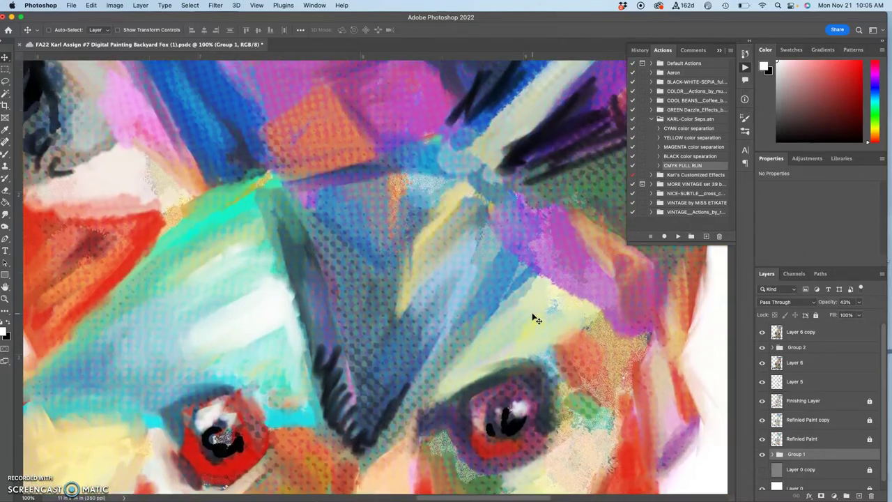
{"action": "scroll", "coordinate": [536, 319], "scroll_direction": "up", "scroll_amount": 15}
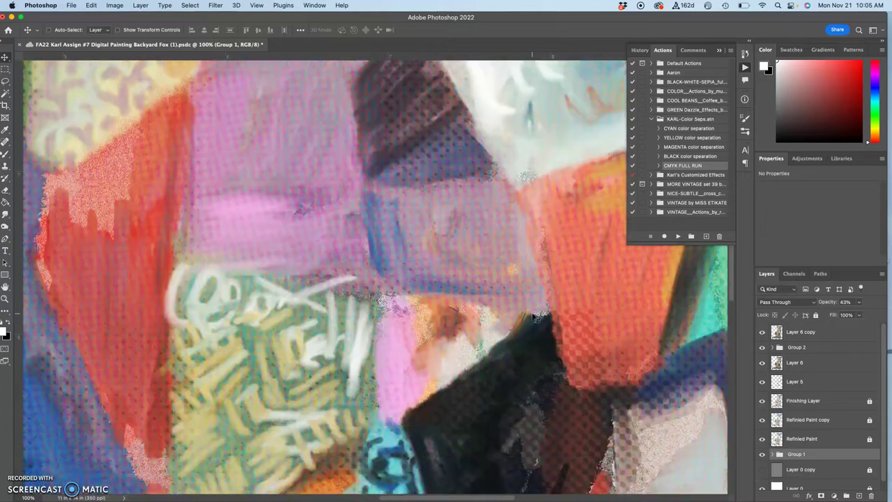
{"action": "scroll", "coordinate": [532, 313], "scroll_direction": "up", "scroll_amount": 10}
{"action": "left_click", "coordinate": [762, 421]}
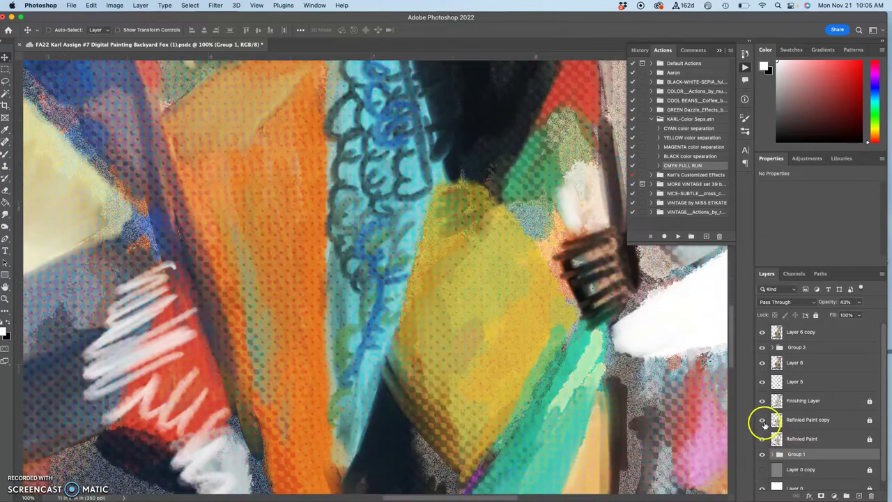
{"action": "left_click", "coordinate": [763, 421]}
{"action": "left_click", "coordinate": [764, 421]}
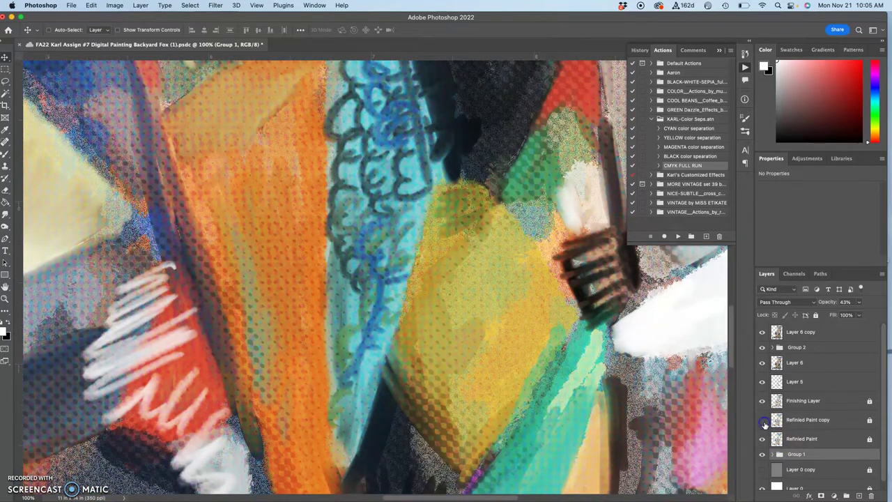
{"action": "scroll", "coordinate": [471, 346], "scroll_direction": "up", "scroll_amount": 15}
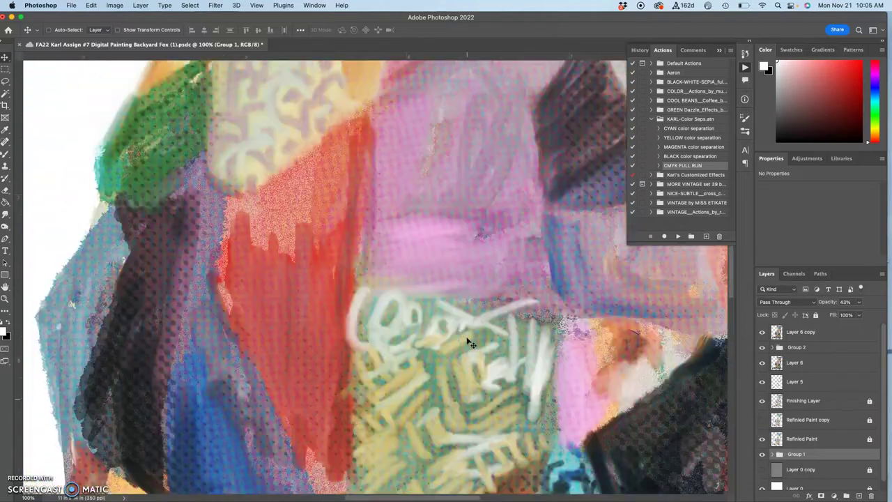
{"action": "scroll", "coordinate": [470, 343], "scroll_direction": "up", "scroll_amount": 15}
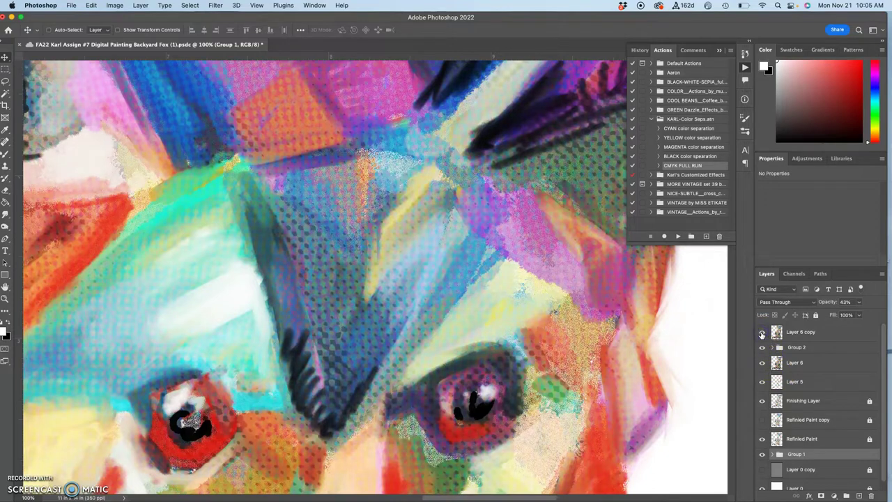
Set Layer 6 copy's blend mode to Overlay
{"action": "left_click", "coordinate": [814, 337]}
{"action": "left_click_drag", "start_coordinate": [830, 303], "coordinate": [799, 306]}
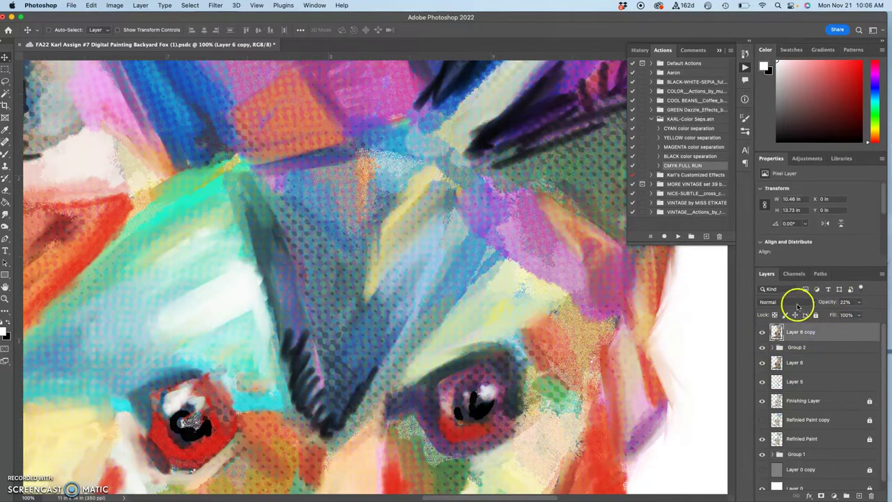
{"action": "left_click", "coordinate": [799, 307]}
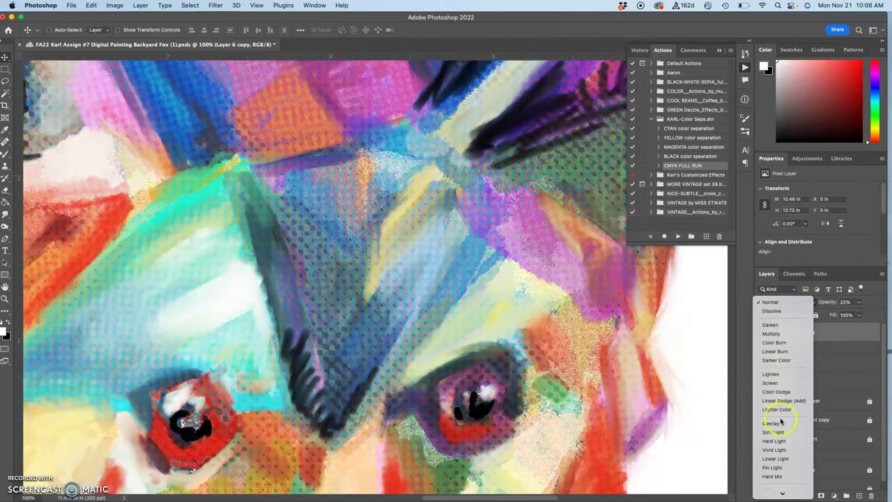
{"action": "left_click", "coordinate": [774, 422]}
Pan across the canvas to inspect the halftone dot texture up close
{"action": "scroll", "coordinate": [575, 359], "scroll_direction": "left", "scroll_amount": 2}
{"action": "scroll", "coordinate": [575, 359], "scroll_direction": "down", "scroll_amount": 1}
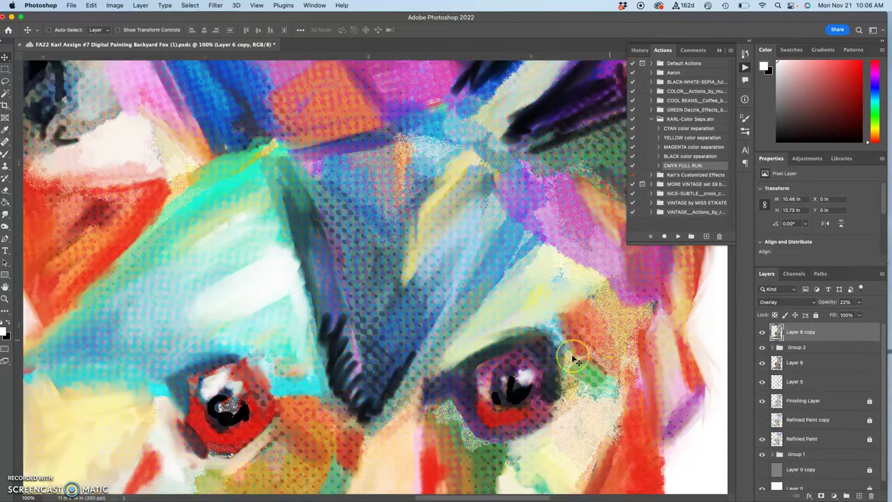
{"action": "scroll", "coordinate": [575, 359], "scroll_direction": "down", "scroll_amount": 6}
{"action": "scroll", "coordinate": [576, 359], "scroll_direction": "left", "scroll_amount": 3}
{"action": "scroll", "coordinate": [575, 359], "scroll_direction": "down", "scroll_amount": 10}
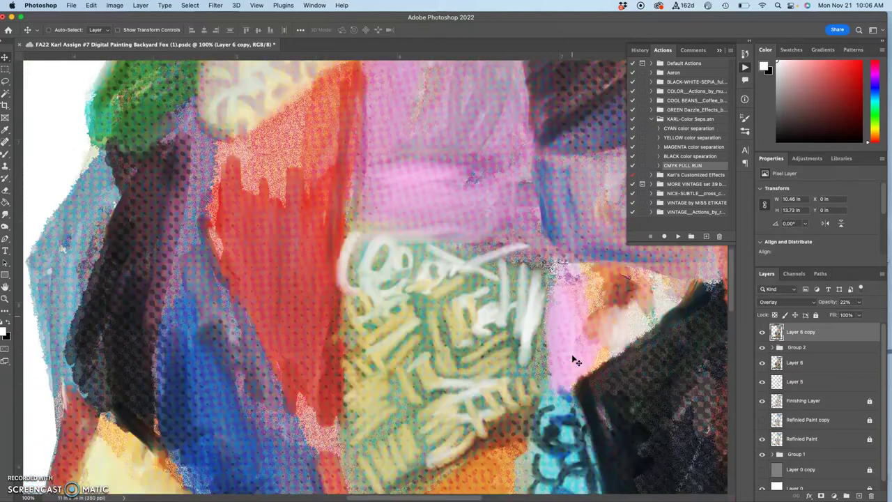
{"action": "scroll", "coordinate": [575, 359], "scroll_direction": "left", "scroll_amount": 2}
{"action": "scroll", "coordinate": [573, 357], "scroll_direction": "down", "scroll_amount": 8}
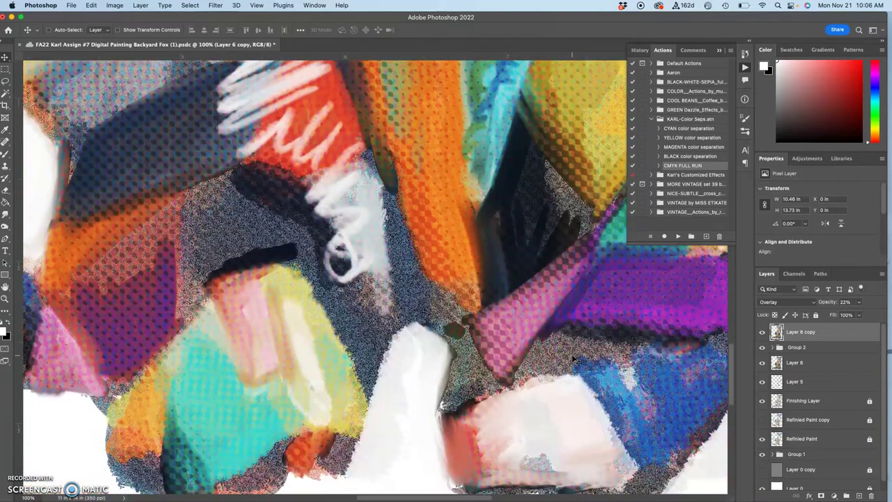
{"action": "scroll", "coordinate": [573, 358], "scroll_direction": "down", "scroll_amount": 4}
{"action": "scroll", "coordinate": [573, 358], "scroll_direction": "right", "scroll_amount": 15}
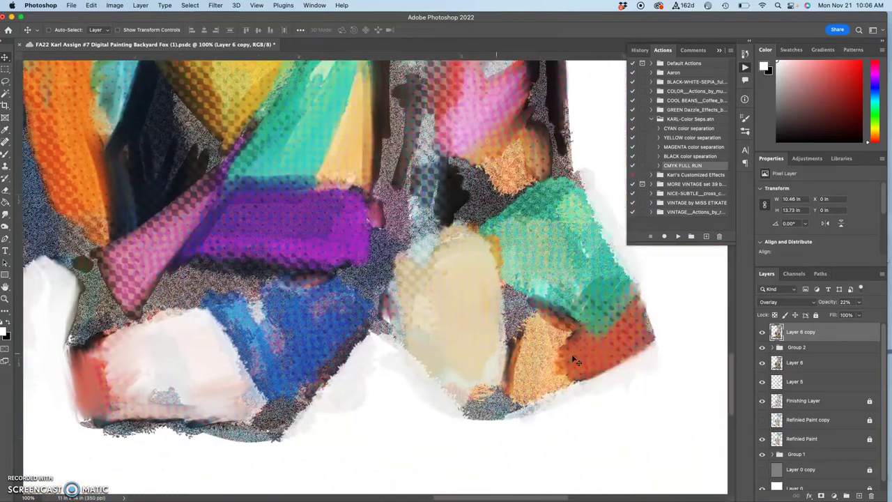
{"action": "scroll", "coordinate": [573, 359], "scroll_direction": "up", "scroll_amount": 10}
{"action": "scroll", "coordinate": [573, 359], "scroll_direction": "right", "scroll_amount": 2}
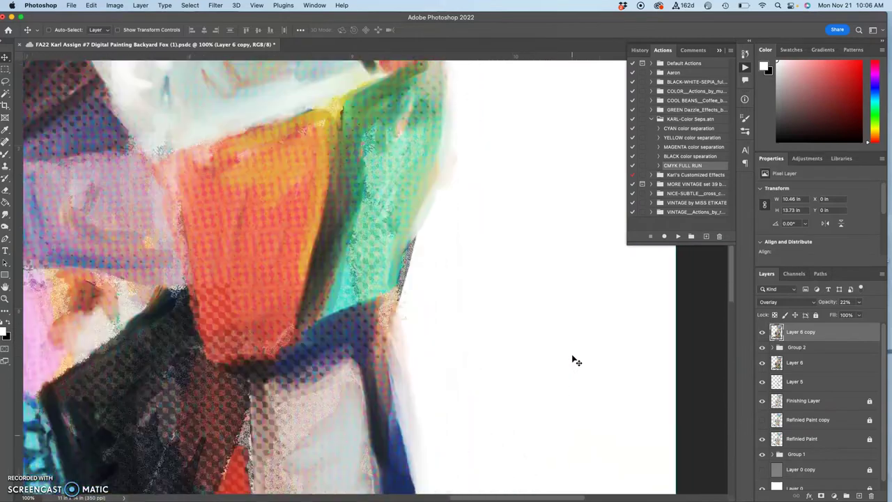
{"action": "scroll", "coordinate": [573, 359], "scroll_direction": "up", "scroll_amount": 12}
{"action": "scroll", "coordinate": [574, 359], "scroll_direction": "right", "scroll_amount": 2}
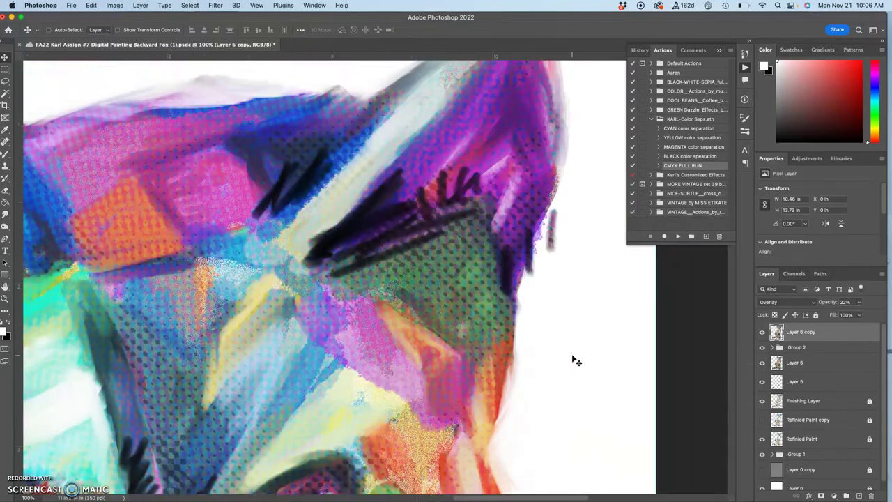
{"action": "scroll", "coordinate": [574, 359], "scroll_direction": "up", "scroll_amount": 5}
{"action": "scroll", "coordinate": [574, 359], "scroll_direction": "left", "scroll_amount": 15}
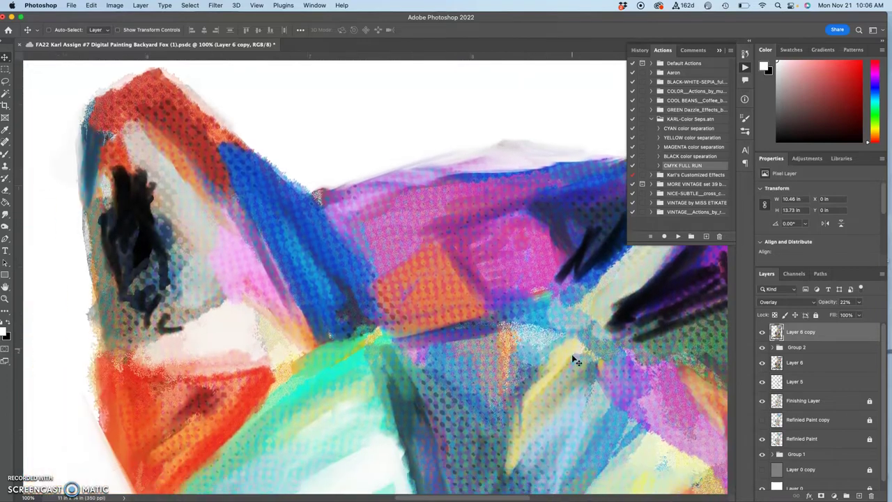
{"action": "scroll", "coordinate": [573, 359], "scroll_direction": "down", "scroll_amount": 4}
{"action": "scroll", "coordinate": [574, 359], "scroll_direction": "up", "scroll_amount": 5}
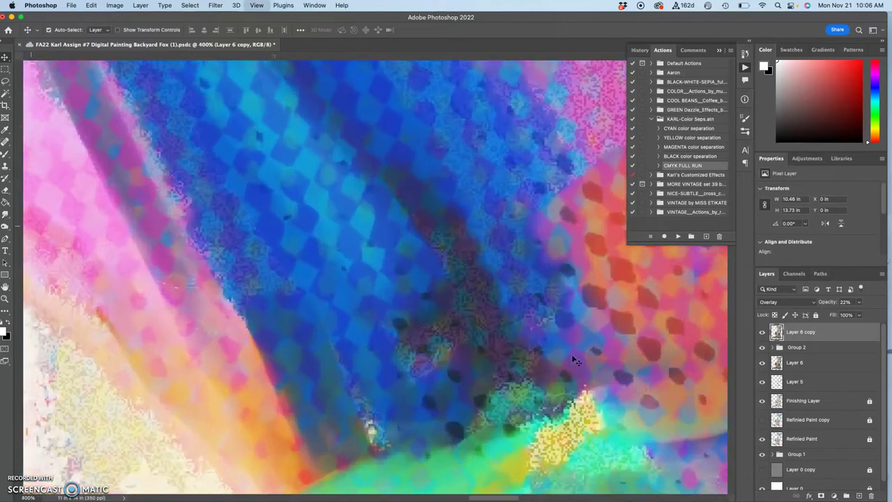
{"action": "scroll", "coordinate": [573, 359], "scroll_direction": "down", "scroll_amount": 8}
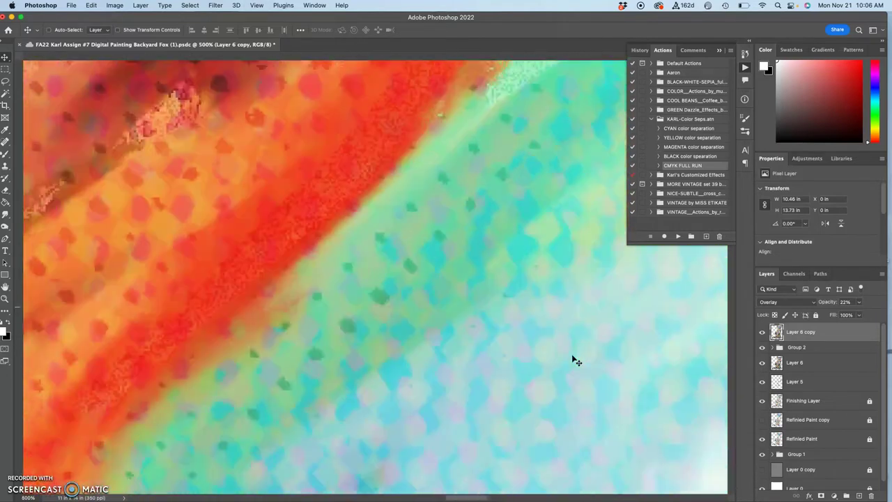
{"action": "scroll", "coordinate": [573, 359], "scroll_direction": "down", "scroll_amount": 10}
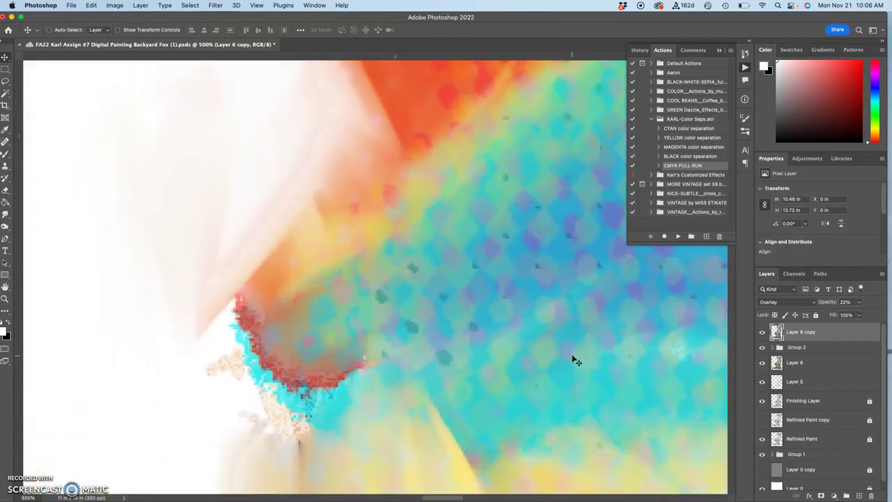
{"action": "scroll", "coordinate": [573, 359], "scroll_direction": "down", "scroll_amount": 10}
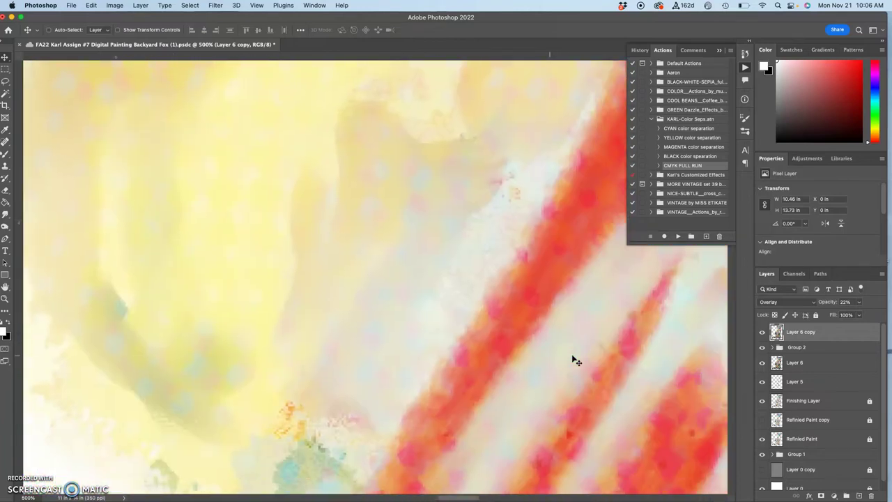
{"action": "scroll", "coordinate": [573, 361], "scroll_direction": "down", "scroll_amount": 5}
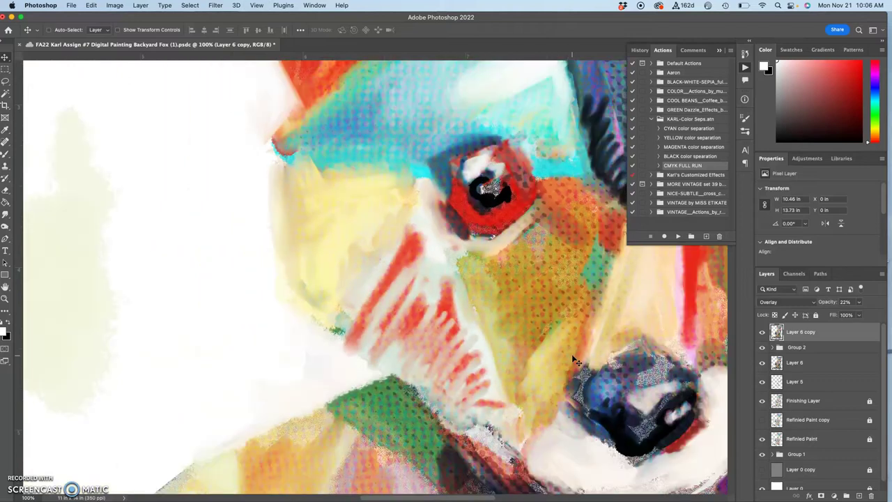
{"action": "scroll", "coordinate": [574, 359], "scroll_direction": "down", "scroll_amount": 5}
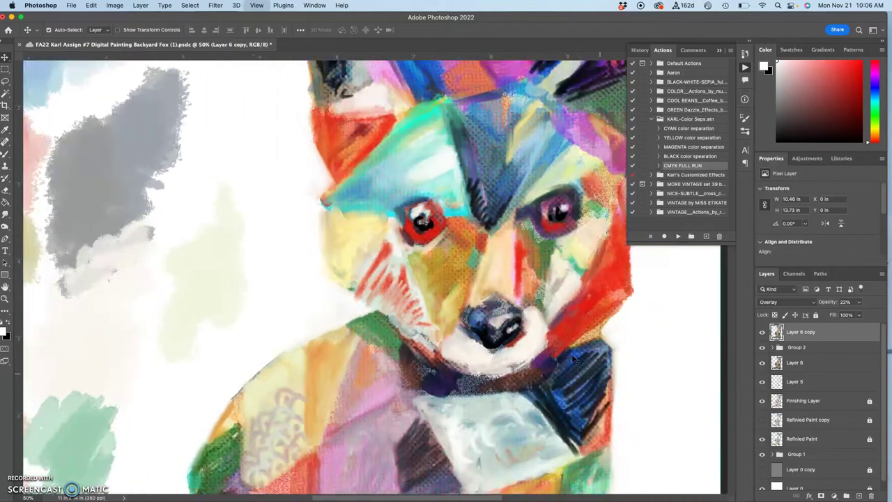
{"action": "scroll", "coordinate": [573, 359], "scroll_direction": "down", "scroll_amount": 3}
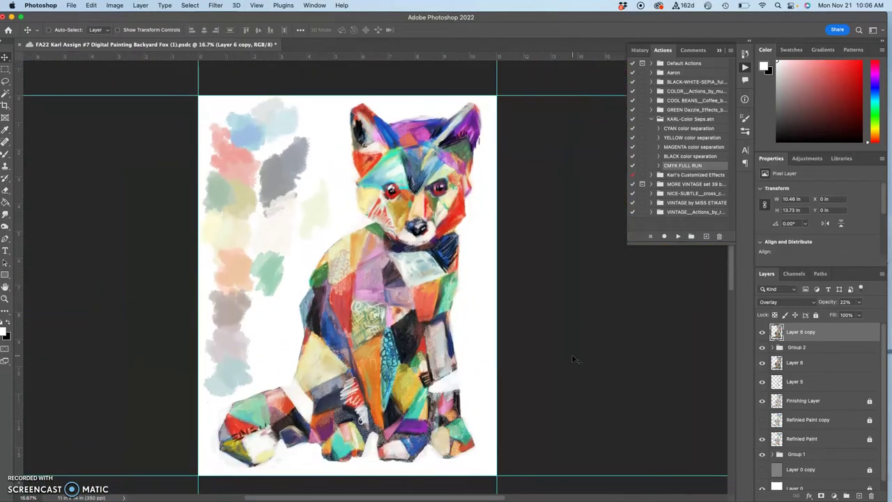
Expand Groups 1 and 2, show Group 2 and Layer 6 copy, and leave Layer 6 hidden
{"action": "left_click_drag", "start_coordinate": [573, 359], "coordinate": [566, 343]}
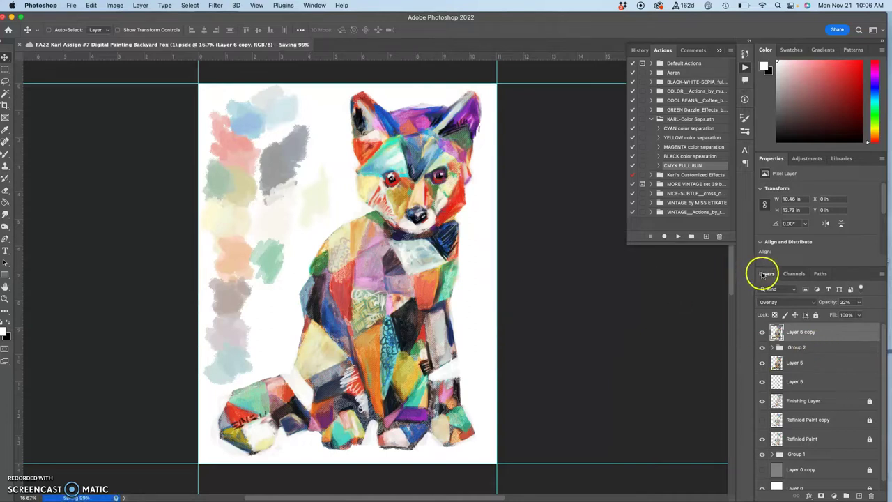
{"action": "left_click", "coordinate": [763, 333]}
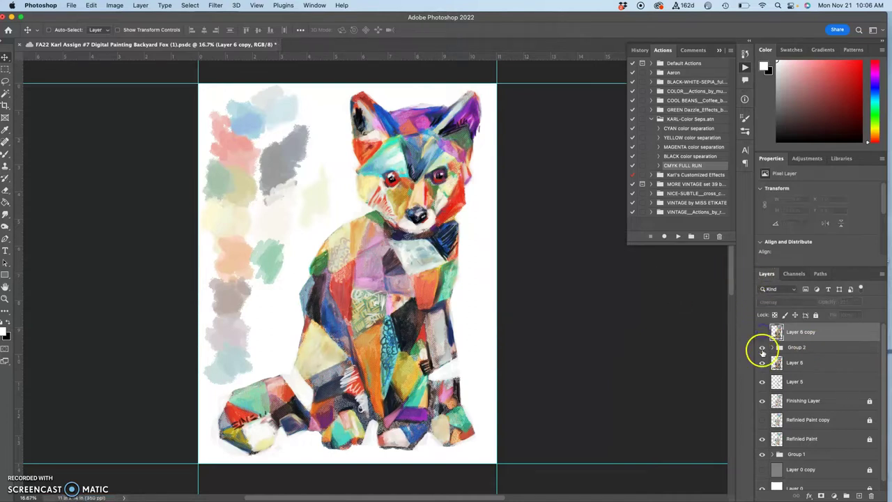
{"action": "left_click", "coordinate": [771, 350]}
{"action": "left_click", "coordinate": [772, 348]}
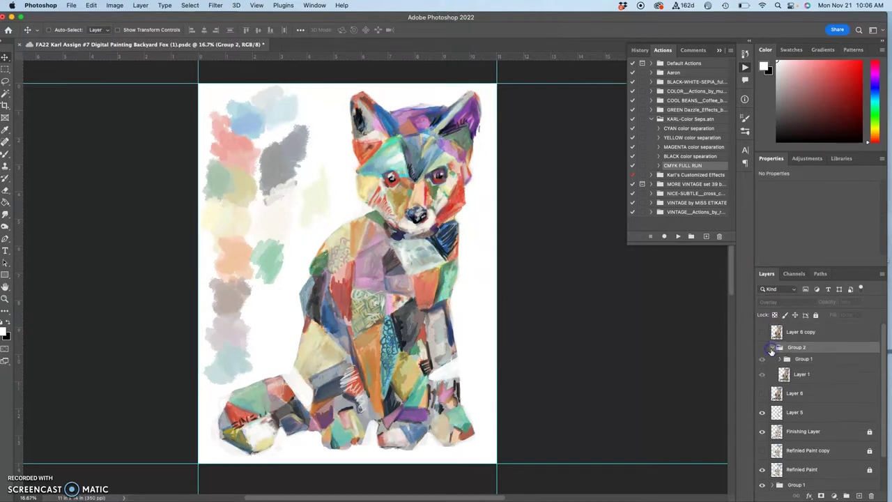
{"action": "left_click", "coordinate": [780, 359]}
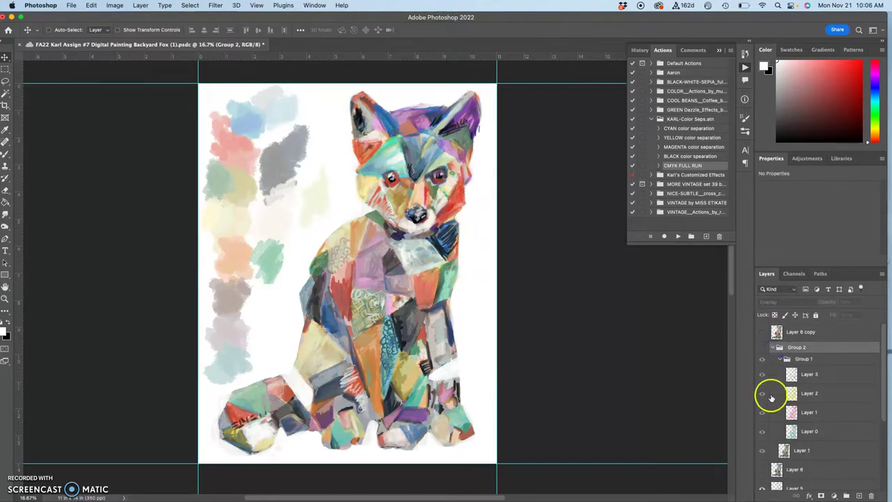
{"action": "left_click", "coordinate": [763, 333]}
{"action": "left_click", "coordinate": [762, 347]}
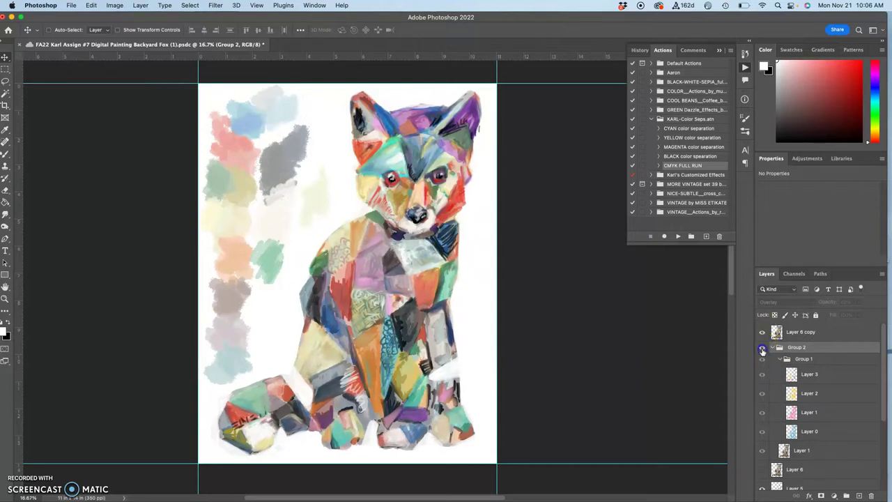
{"action": "scroll", "coordinate": [762, 382], "scroll_direction": "down", "scroll_amount": 3}
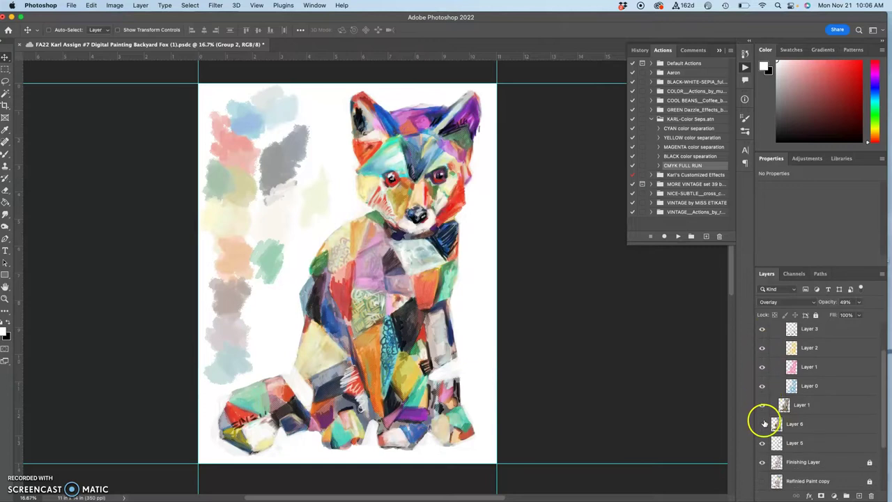
{"action": "left_click", "coordinate": [762, 425]}
{"action": "left_click", "coordinate": [764, 426]}
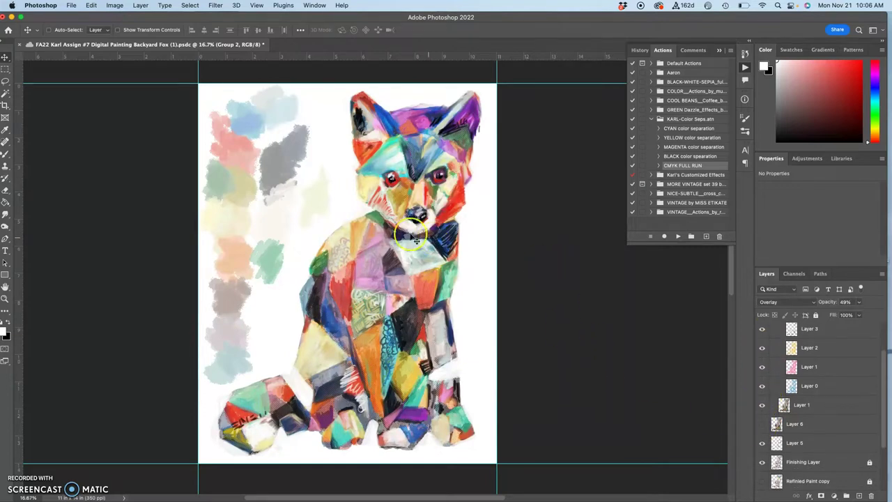
Save the painting as a local Photoshop file, Backyard Fox (1).psd, in Downloads
{"action": "left_click", "coordinate": [71, 6]}
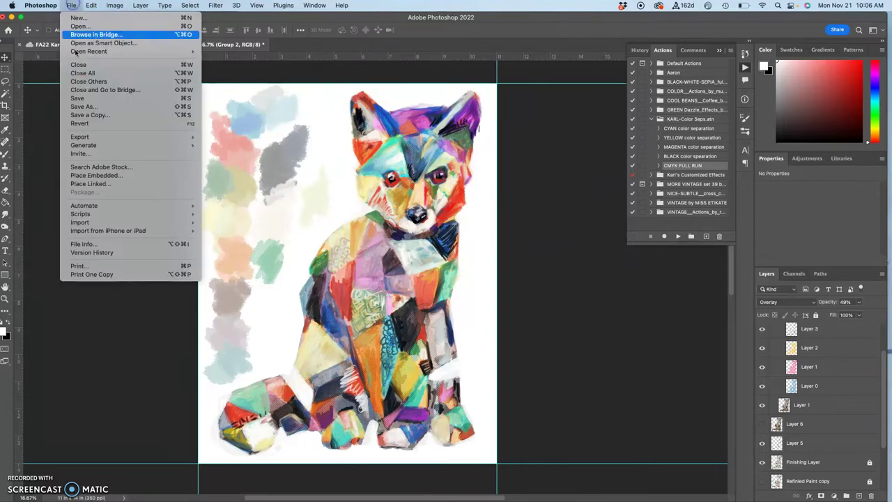
{"action": "left_click", "coordinate": [79, 104]}
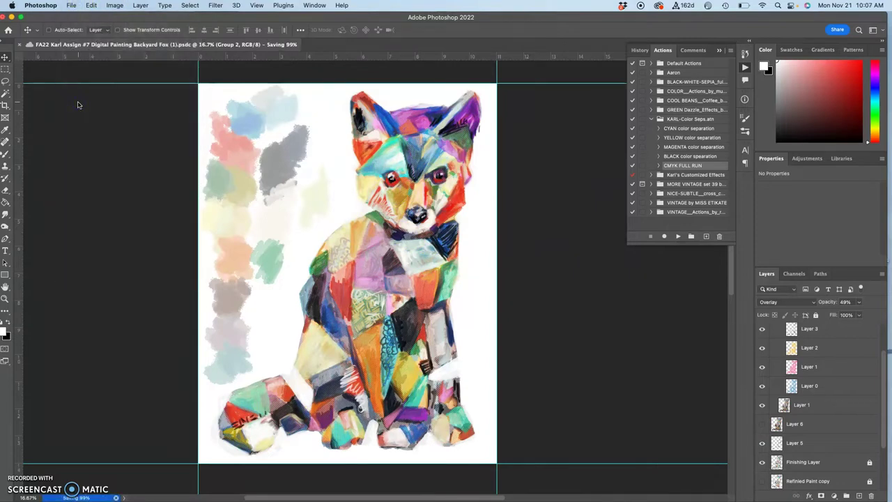
{"action": "left_click", "coordinate": [72, 6]}
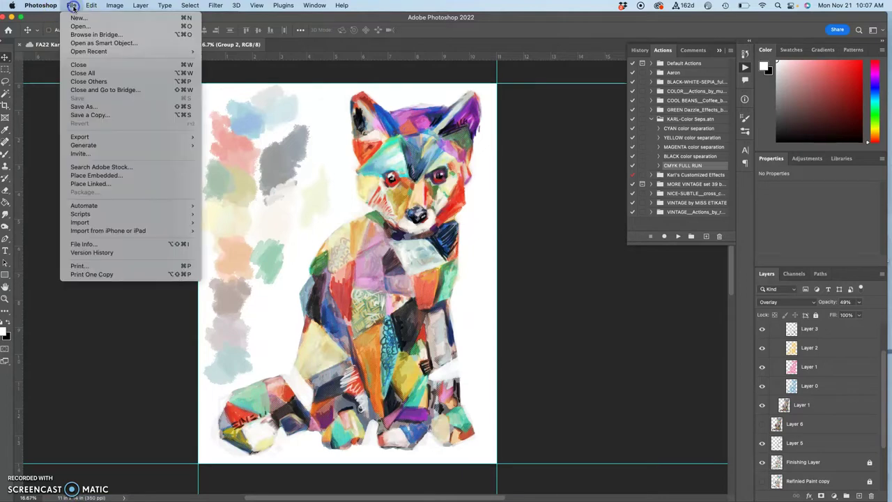
{"action": "left_click", "coordinate": [89, 107]}
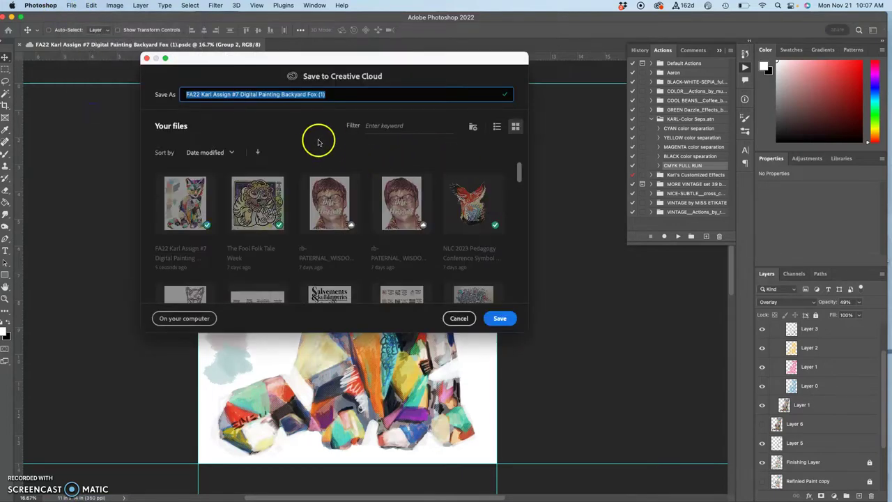
{"action": "left_click", "coordinate": [185, 319]}
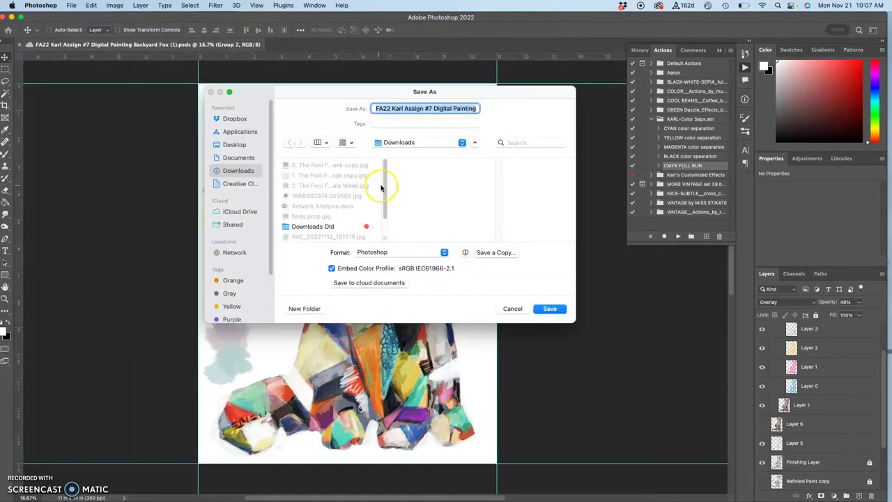
{"action": "left_click", "coordinate": [548, 309]}
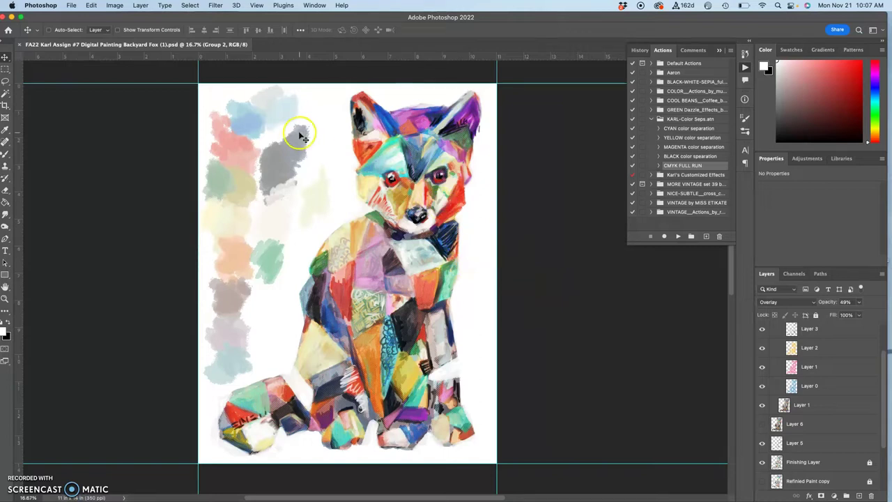
Save a JPEG copy of the painting to the Desktop at Quality 12, Baseline Standard
{"action": "left_click", "coordinate": [72, 5]}
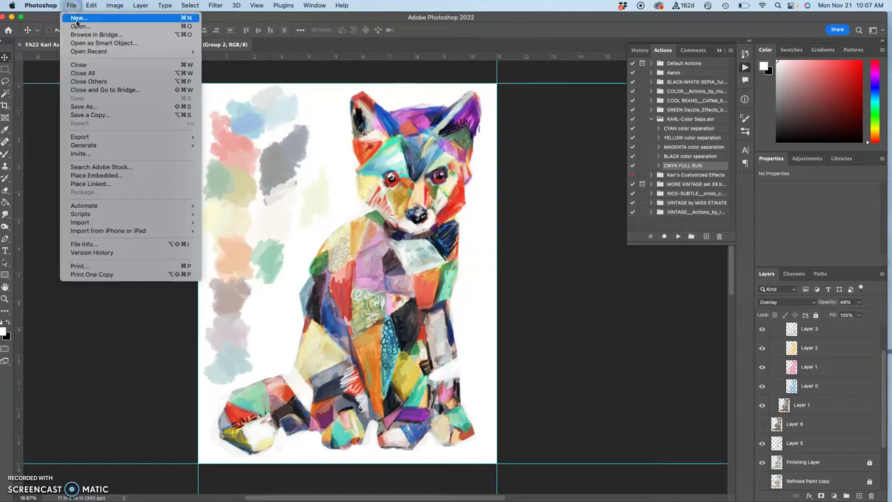
{"action": "left_click", "coordinate": [99, 116]}
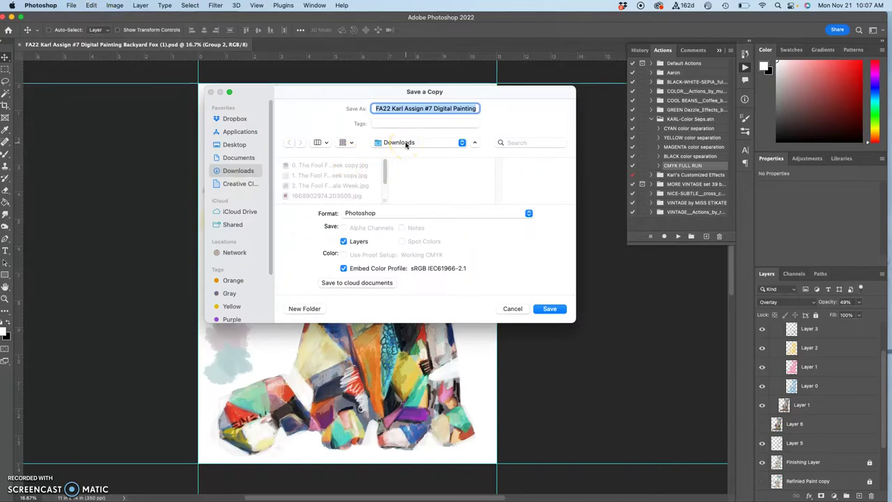
{"action": "left_click", "coordinate": [392, 216]}
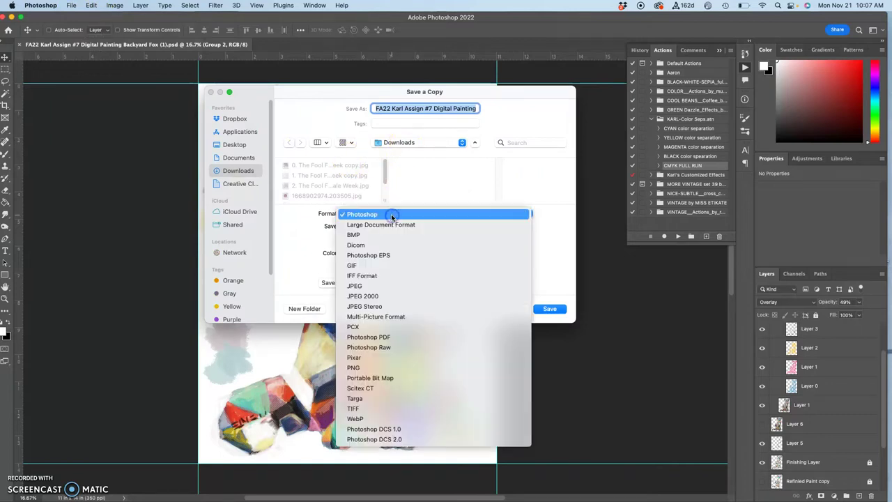
{"action": "left_click", "coordinate": [387, 287]}
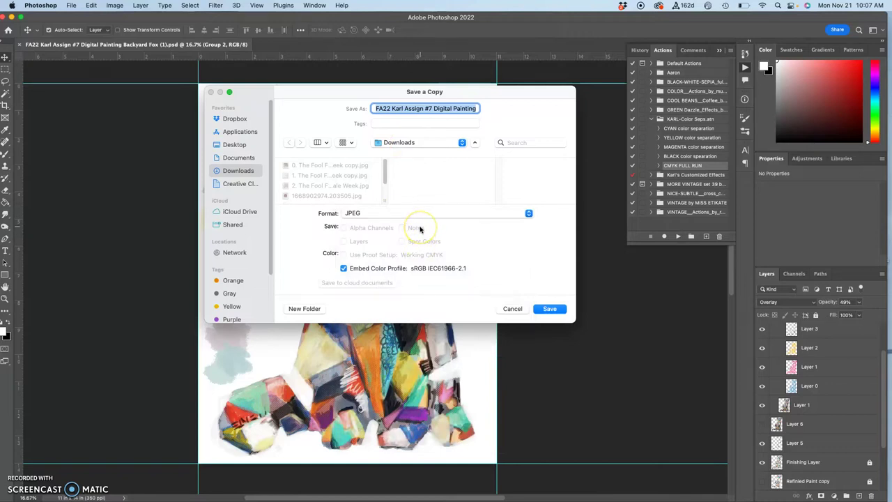
{"action": "key", "text": "super+d"}
{"action": "left_click", "coordinate": [548, 309]}
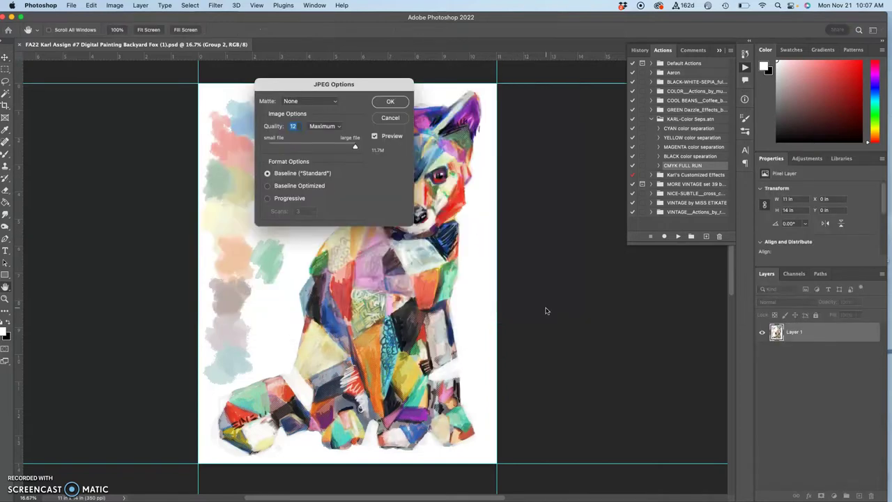
{"action": "left_click", "coordinate": [390, 104]}
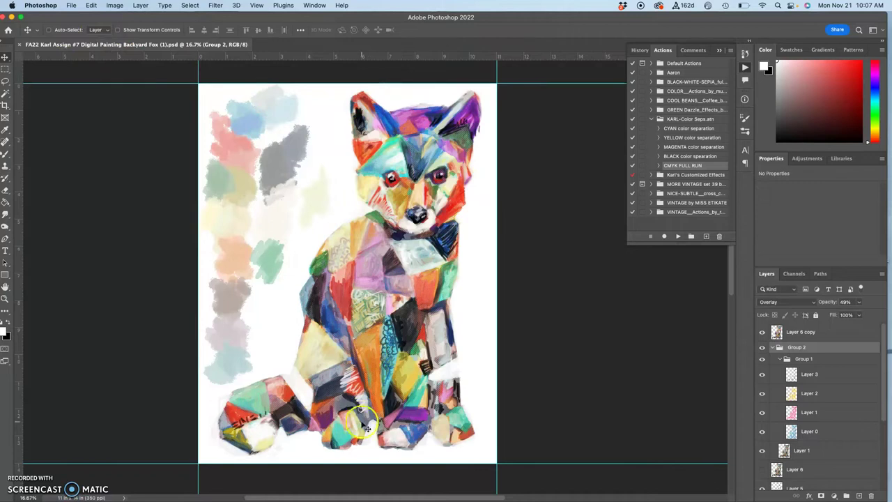
Exit full screen and close Untitled-1 and CMYK combined dot layers without saving
{"action": "left_click", "coordinate": [11, 17]}
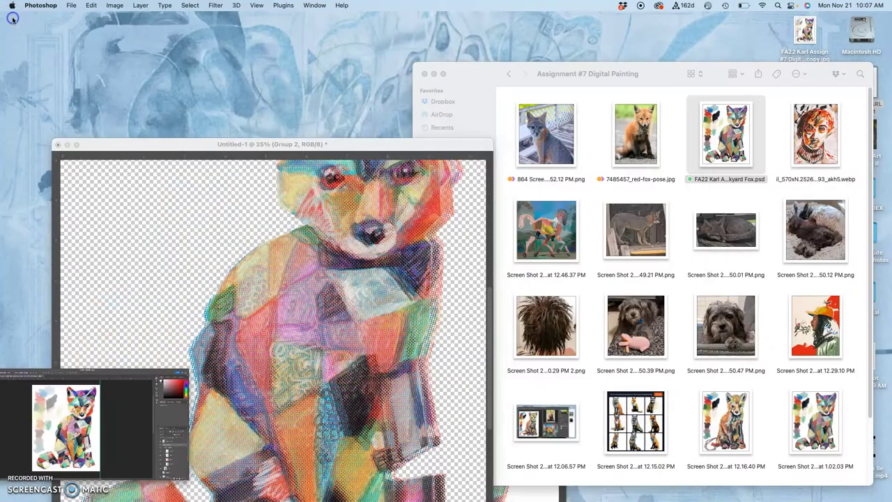
{"action": "left_click", "coordinate": [58, 145]}
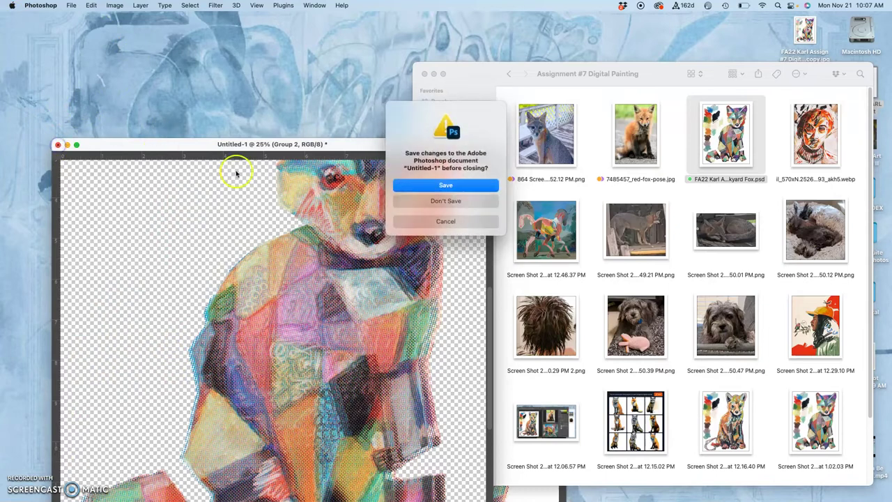
{"action": "left_click", "coordinate": [434, 202]}
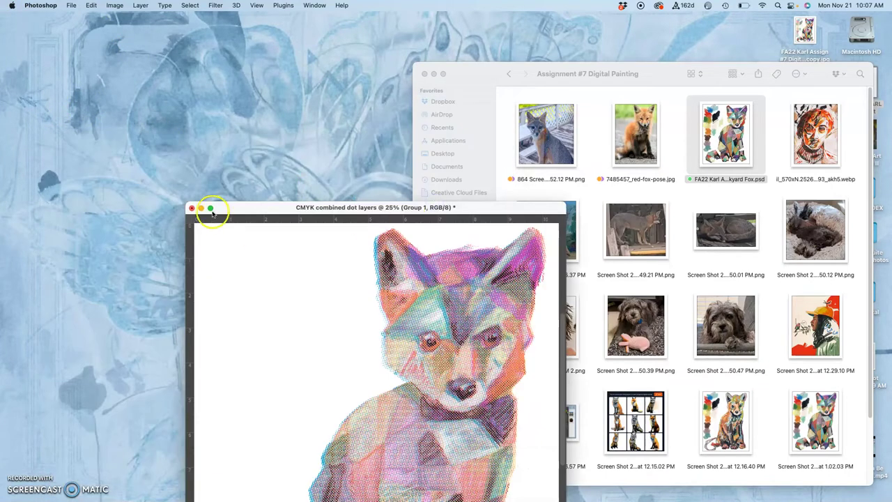
{"action": "left_click", "coordinate": [192, 208]}
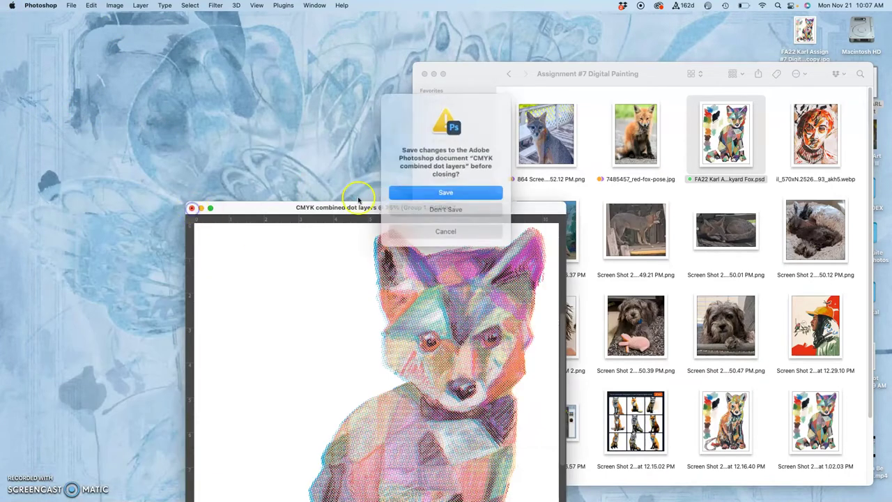
{"action": "left_click", "coordinate": [429, 209]}
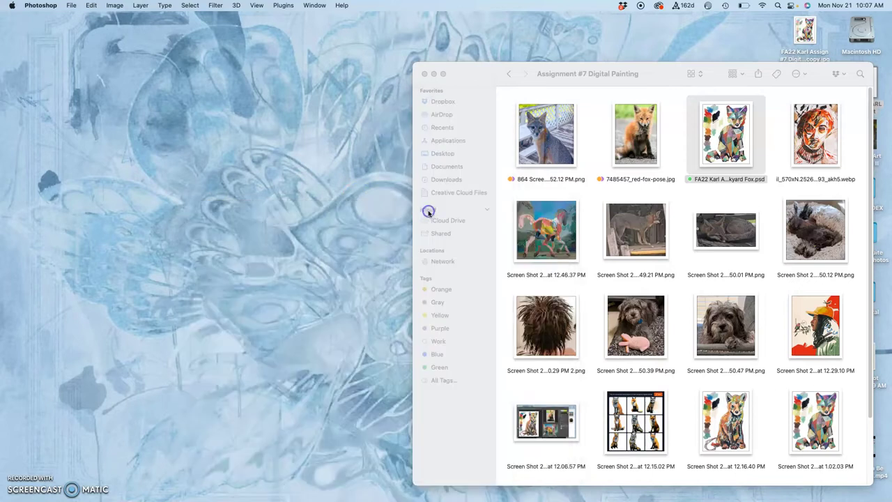
Give the exported fox JPEG on the desktop an orange tag in Finder
{"action": "left_click", "coordinate": [592, 193]}
{"action": "left_click_drag", "start_coordinate": [673, 78], "coordinate": [465, 70]}
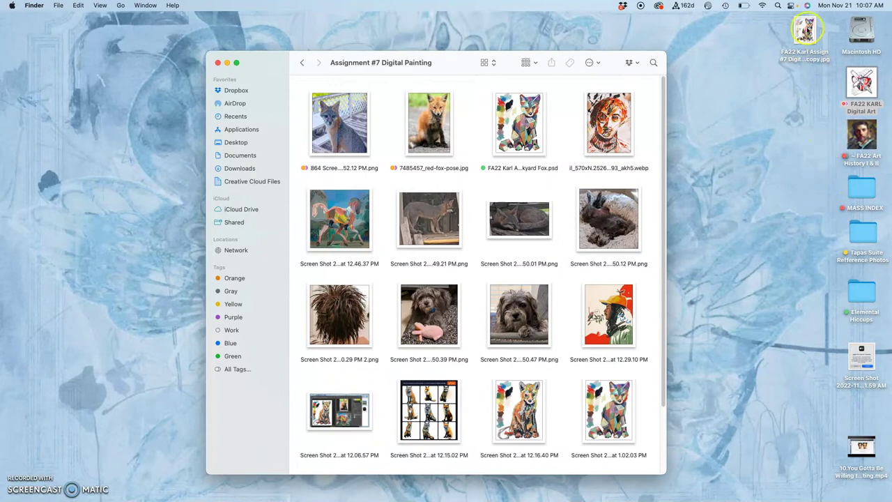
{"action": "left_click_drag", "start_coordinate": [809, 30], "coordinate": [753, 89]}
{"action": "right_click", "coordinate": [753, 89]}
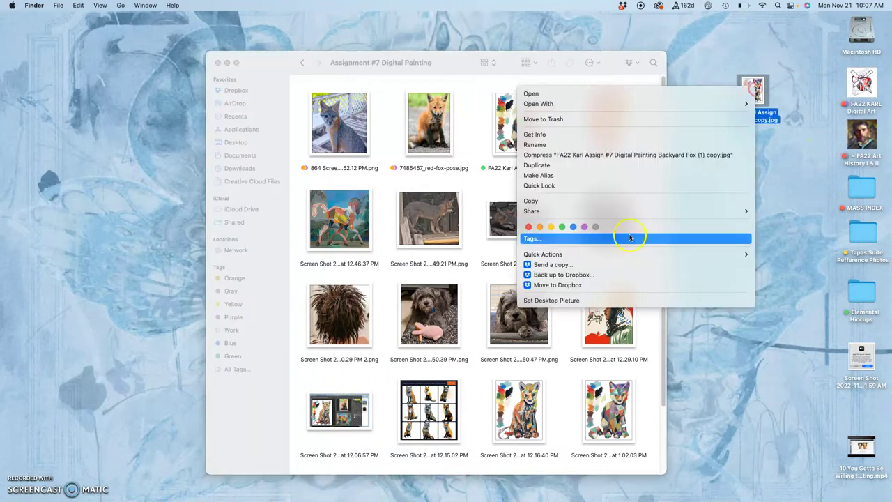
{"action": "left_click", "coordinate": [540, 228]}
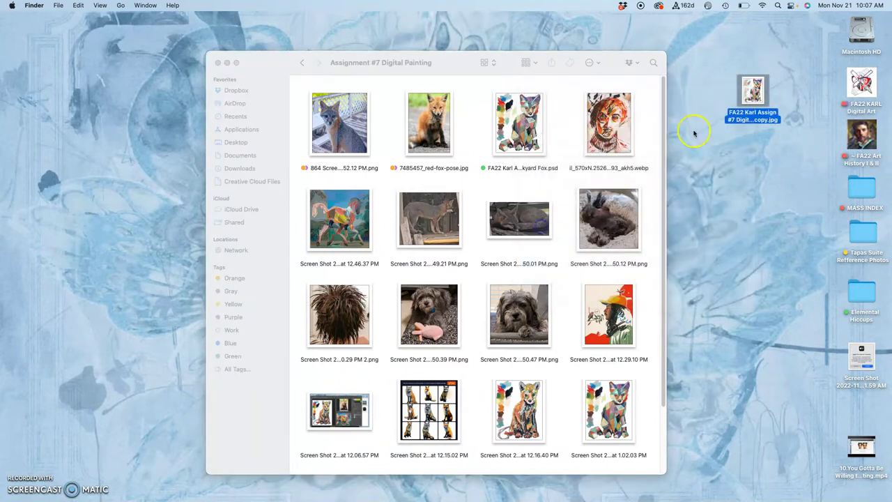
Open the fox JPEG in Preview and bring up the Adjust Color controls
{"action": "double_click", "coordinate": [754, 89]}
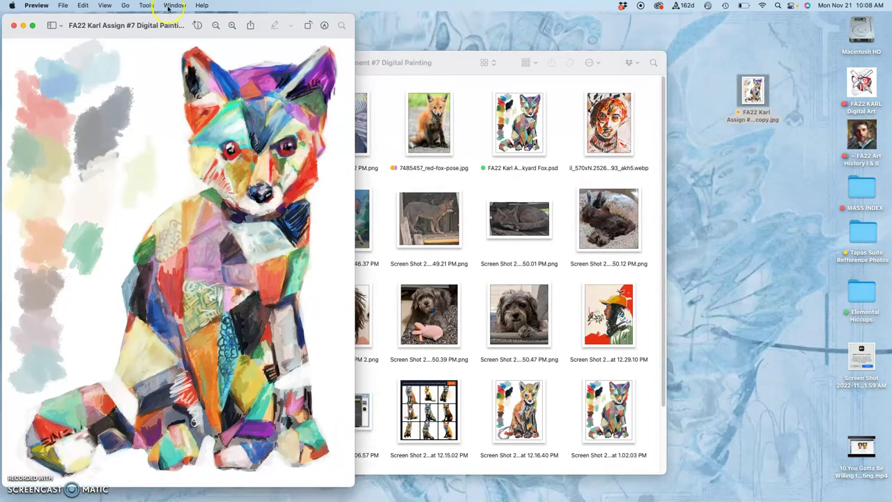
{"action": "left_click", "coordinate": [146, 5]}
{"action": "left_click", "coordinate": [152, 43]}
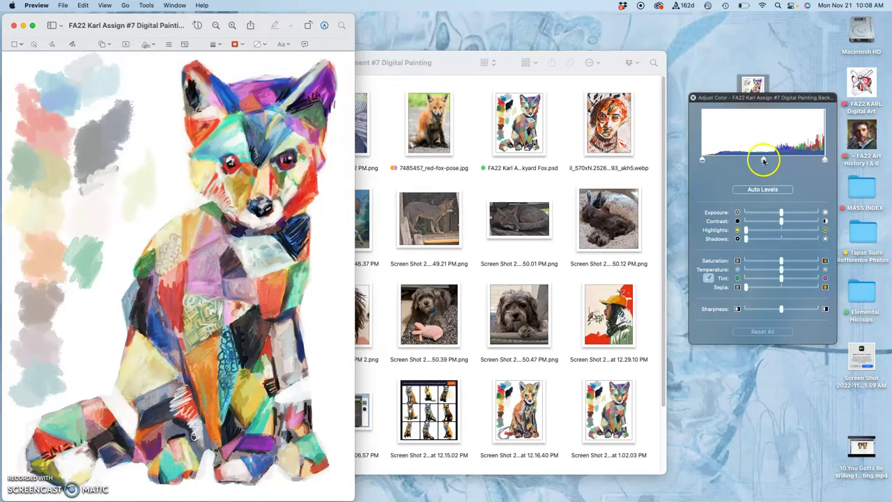
Adjust the midtone levels, white point and shadows, and raise sharpness near maximum
{"action": "mouse_move", "coordinate": [763, 160]}
{"action": "left_mouse_down"}
{"action": "mouse_move", "coordinate": [775, 162]}
{"action": "mouse_move", "coordinate": [752, 163]}
{"action": "left_mouse_up"}
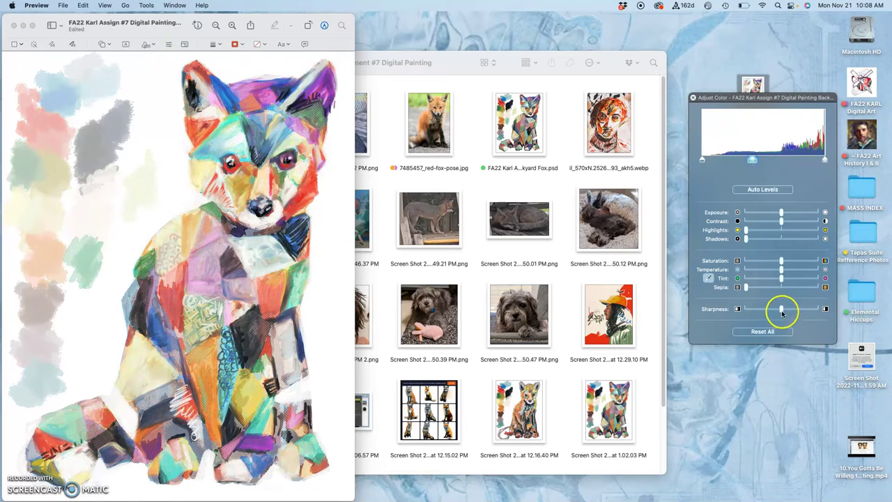
{"action": "left_click_drag", "start_coordinate": [782, 309], "coordinate": [825, 308]}
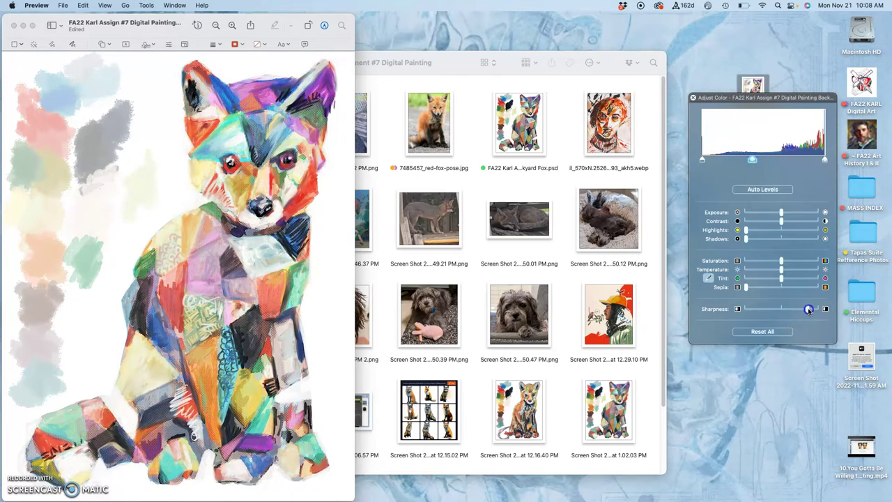
{"action": "scroll", "coordinate": [285, 252], "scroll_direction": "up", "scroll_amount": 10}
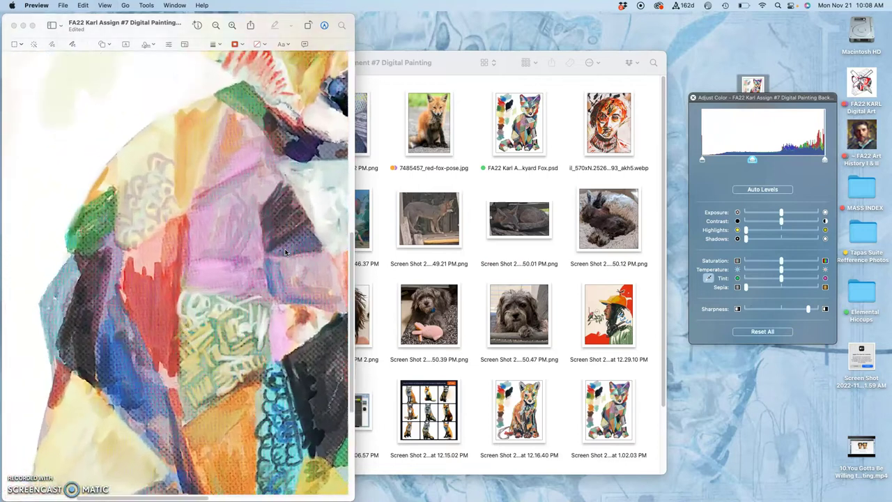
{"action": "scroll", "coordinate": [285, 252], "scroll_direction": "up", "scroll_amount": 8}
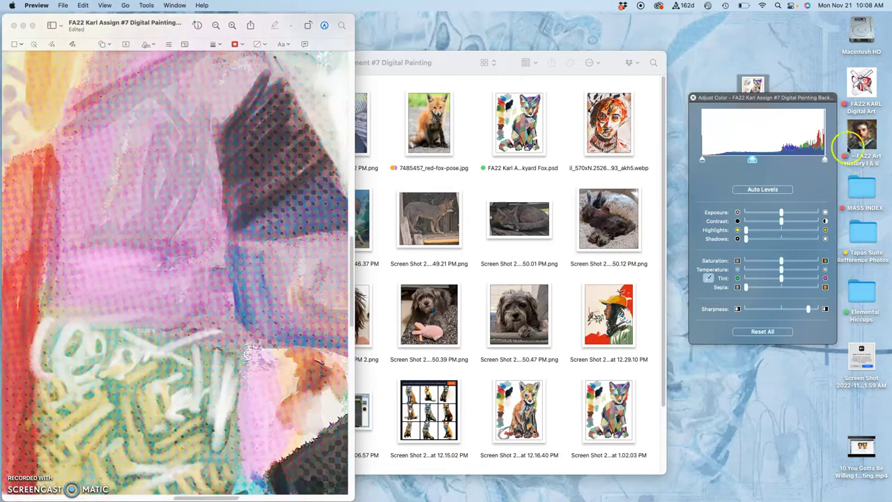
{"action": "left_click_drag", "start_coordinate": [754, 160], "coordinate": [764, 159]}
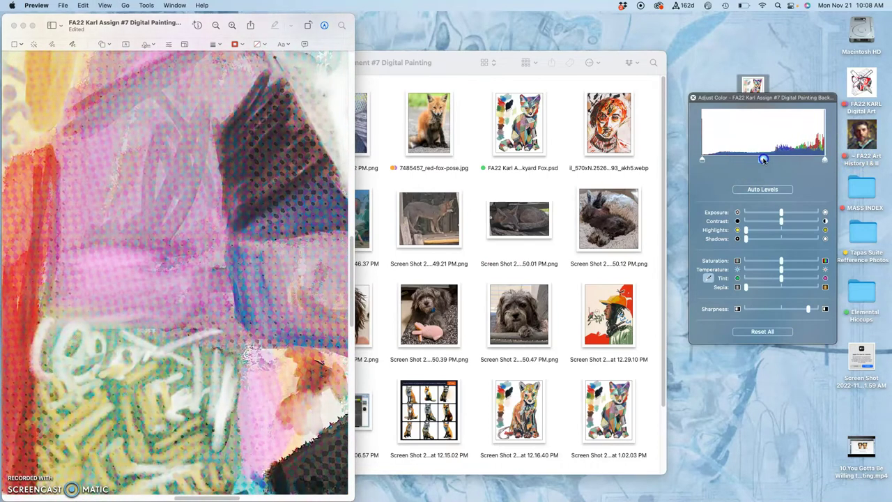
{"action": "left_click_drag", "start_coordinate": [823, 160], "coordinate": [817, 161]}
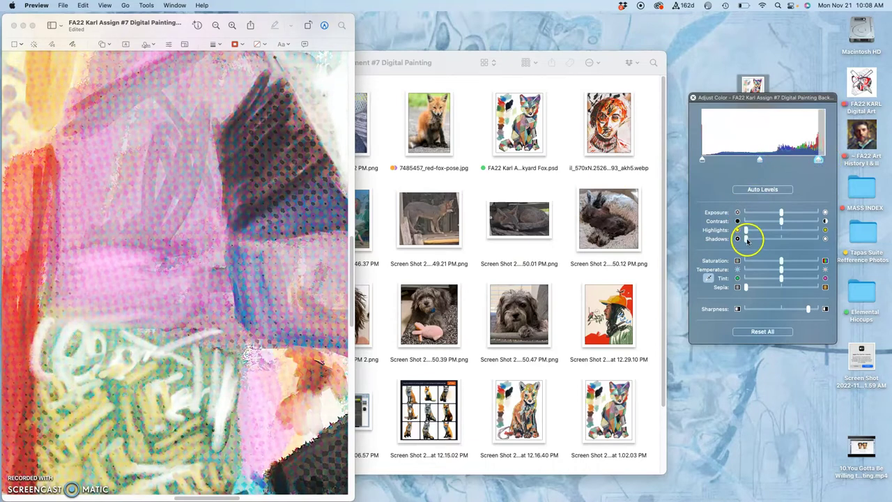
{"action": "mouse_move", "coordinate": [747, 239]}
{"action": "left_mouse_down"}
{"action": "mouse_move", "coordinate": [776, 238]}
{"action": "mouse_move", "coordinate": [763, 240]}
{"action": "left_mouse_up"}
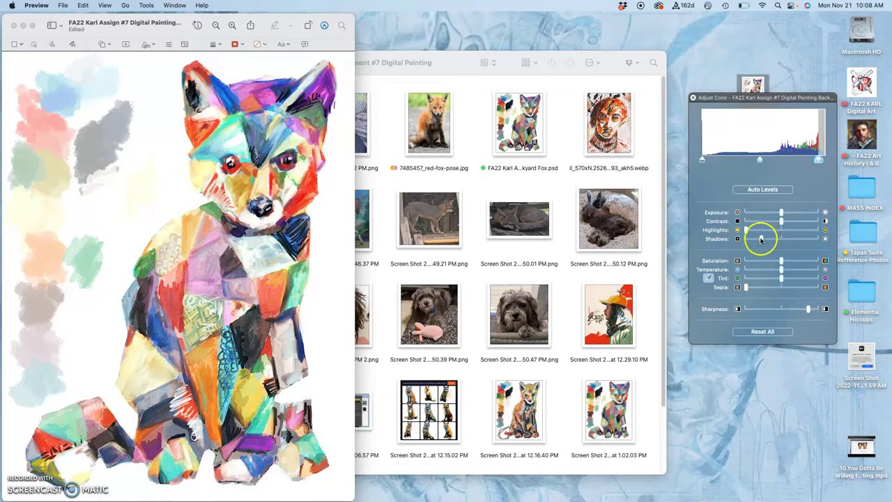
Raise the highlights slightly and lower the saturation and exposure slightly
{"action": "left_click_drag", "start_coordinate": [747, 232], "coordinate": [765, 232]}
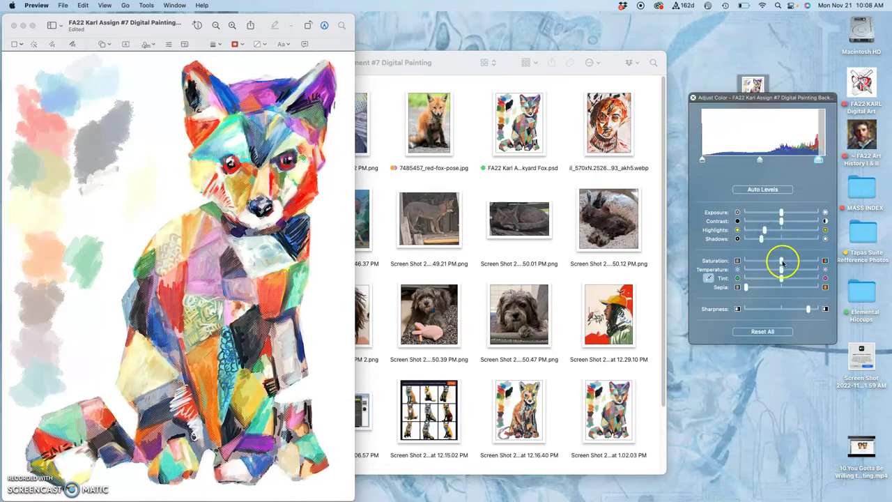
{"action": "left_click_drag", "start_coordinate": [783, 262], "coordinate": [772, 262]}
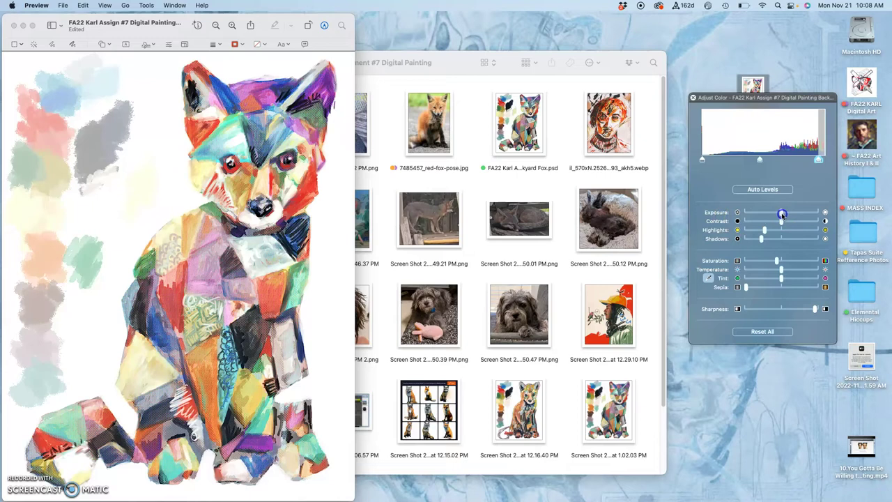
{"action": "left_click_drag", "start_coordinate": [782, 215], "coordinate": [781, 215]}
Raise the black point, restore the white point to full range, and review the painting
{"action": "left_click", "coordinate": [706, 161]}
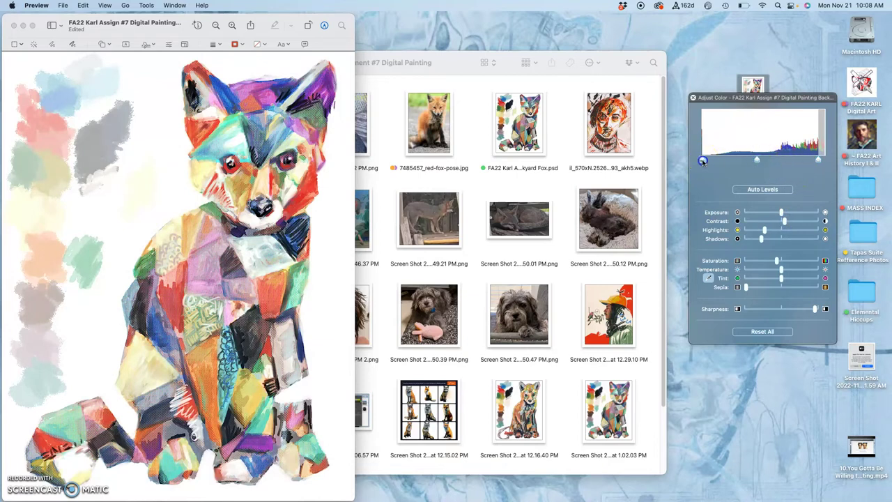
{"action": "left_click_drag", "start_coordinate": [703, 161], "coordinate": [713, 160]}
{"action": "left_click", "coordinate": [817, 159]}
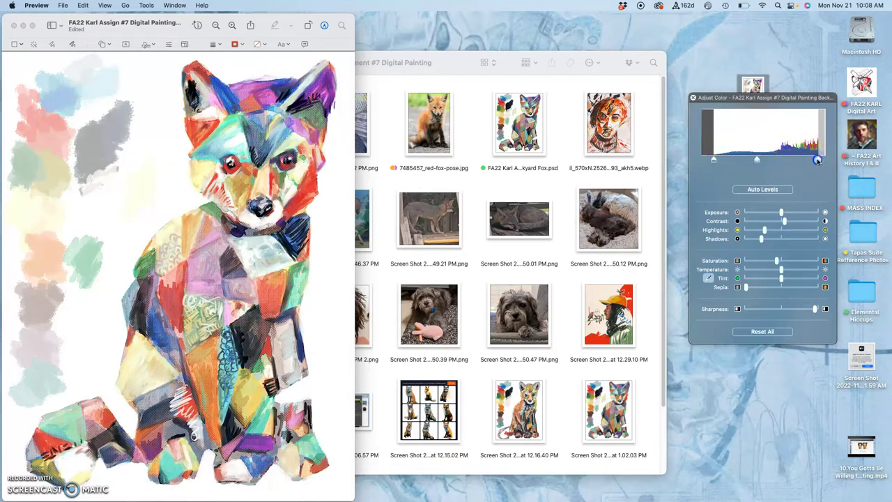
{"action": "left_click_drag", "start_coordinate": [818, 160], "coordinate": [824, 157]}
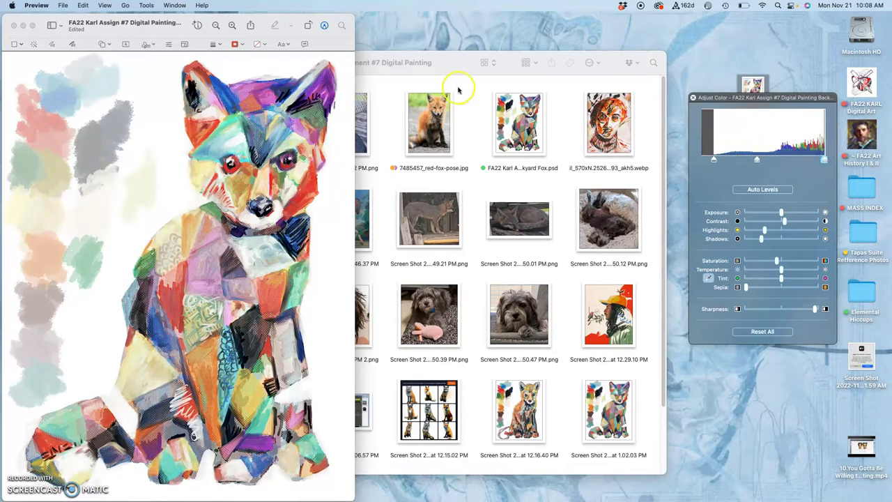
{"action": "scroll", "coordinate": [262, 150], "scroll_direction": "up", "scroll_amount": 10}
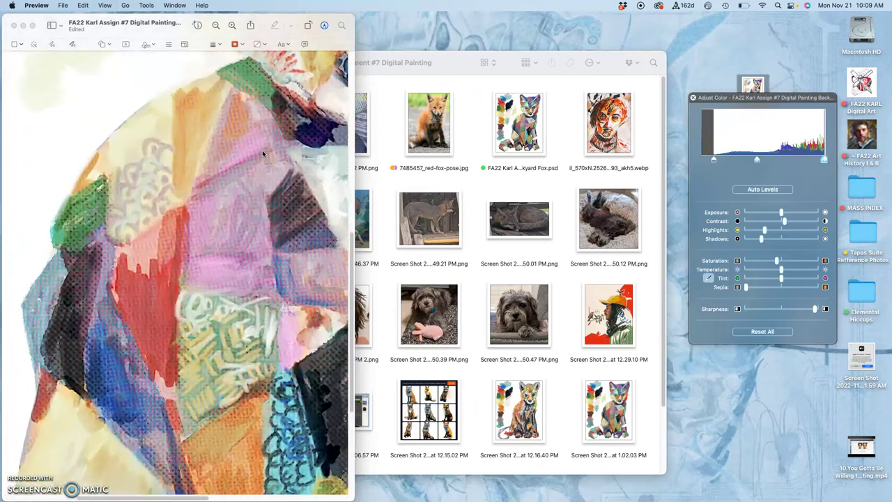
{"action": "scroll", "coordinate": [262, 150], "scroll_direction": "up", "scroll_amount": 5}
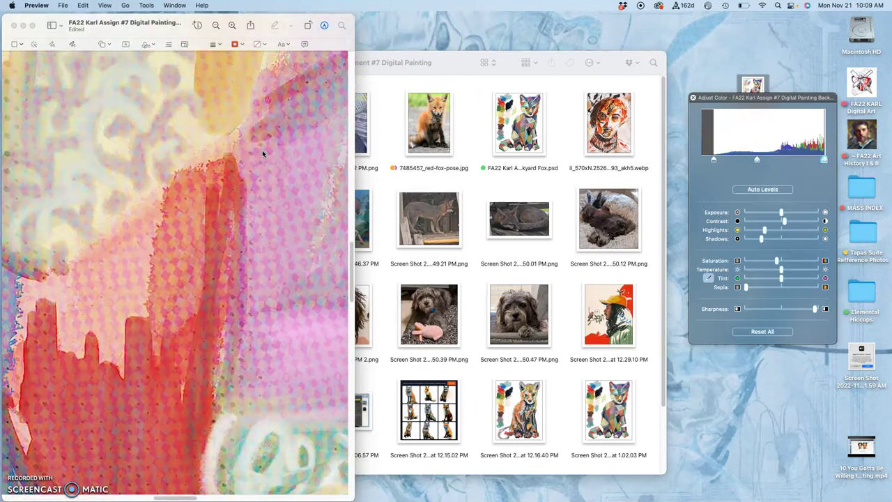
{"action": "scroll", "coordinate": [262, 150], "scroll_direction": "up", "scroll_amount": 5}
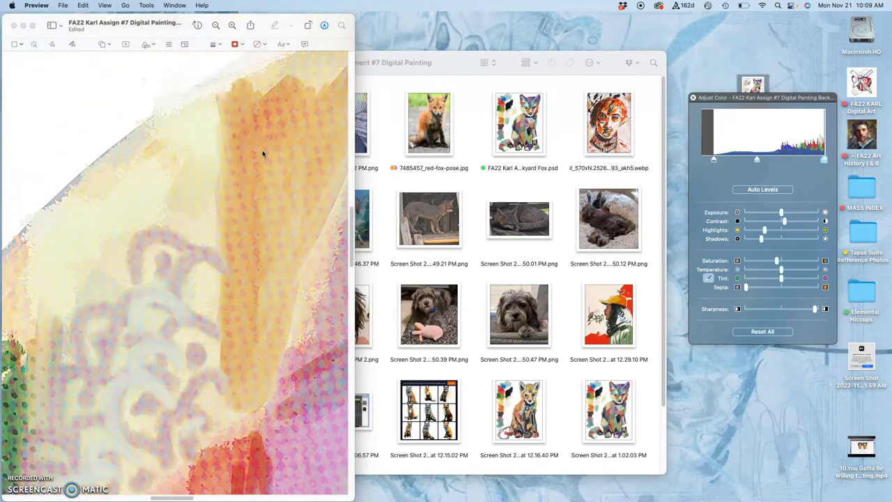
{"action": "scroll", "coordinate": [262, 152], "scroll_direction": "up", "scroll_amount": 5}
{"action": "scroll", "coordinate": [262, 152], "scroll_direction": "right", "scroll_amount": 5}
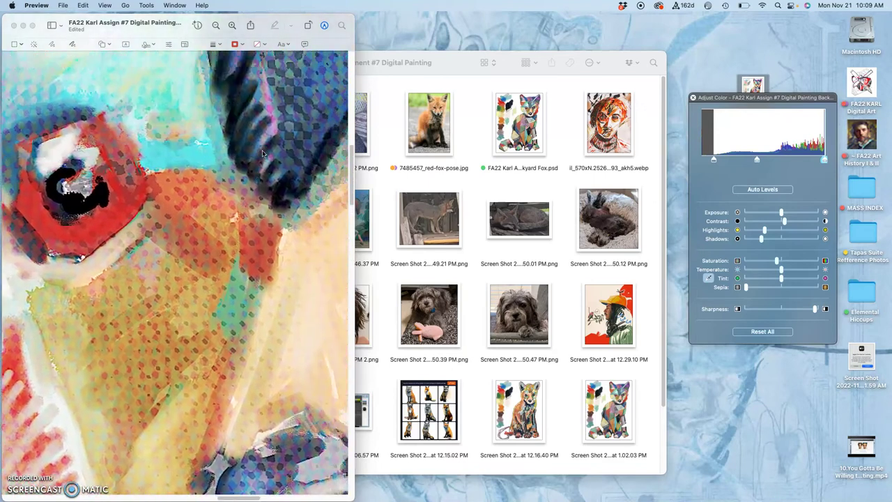
{"action": "scroll", "coordinate": [262, 153], "scroll_direction": "down", "scroll_amount": 5}
{"action": "scroll", "coordinate": [263, 153], "scroll_direction": "right", "scroll_amount": 3}
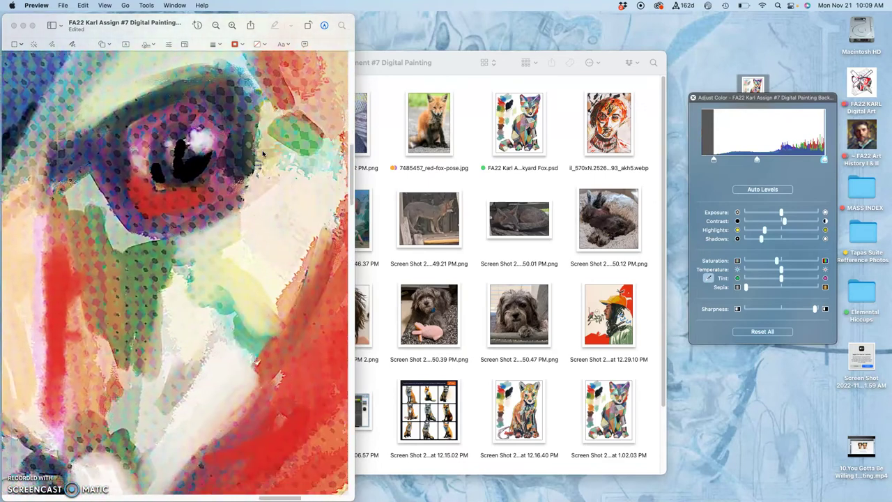
{"action": "scroll", "coordinate": [262, 153], "scroll_direction": "down", "scroll_amount": 10}
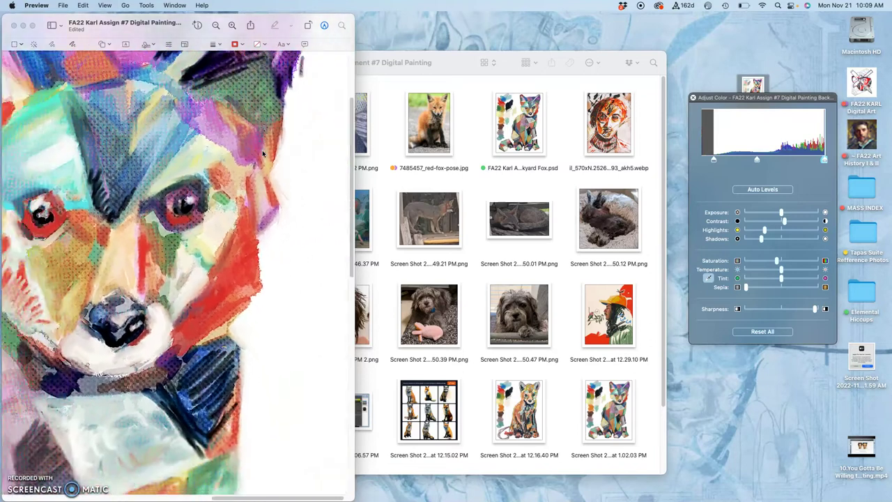
{"action": "scroll", "coordinate": [262, 152], "scroll_direction": "up", "scroll_amount": 1}
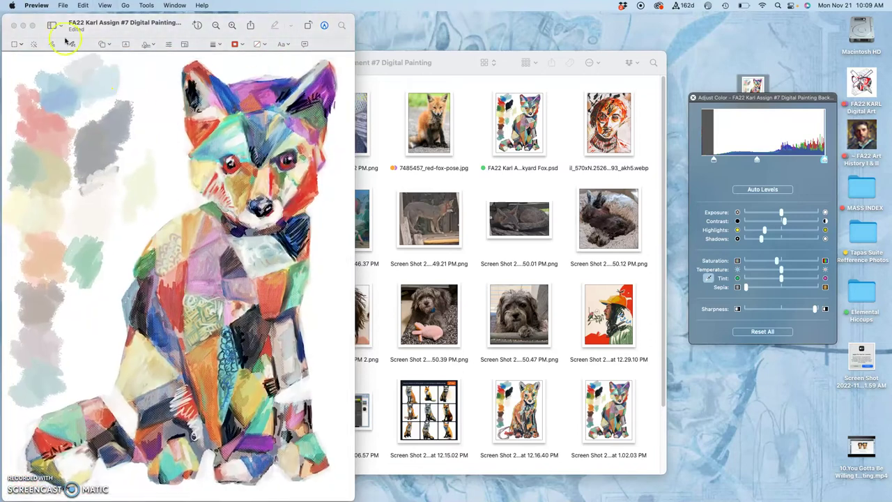
Close the adjusted painting and return to the Canvas discussion in Chrome
{"action": "left_click", "coordinate": [14, 26]}
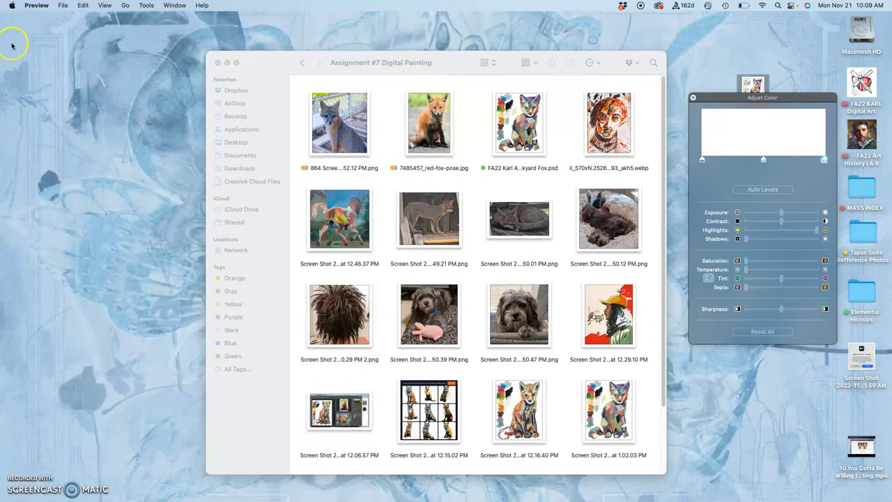
{"action": "mouse_move", "coordinate": [8, 186]}
{"action": "left_click", "coordinate": [12, 105]}
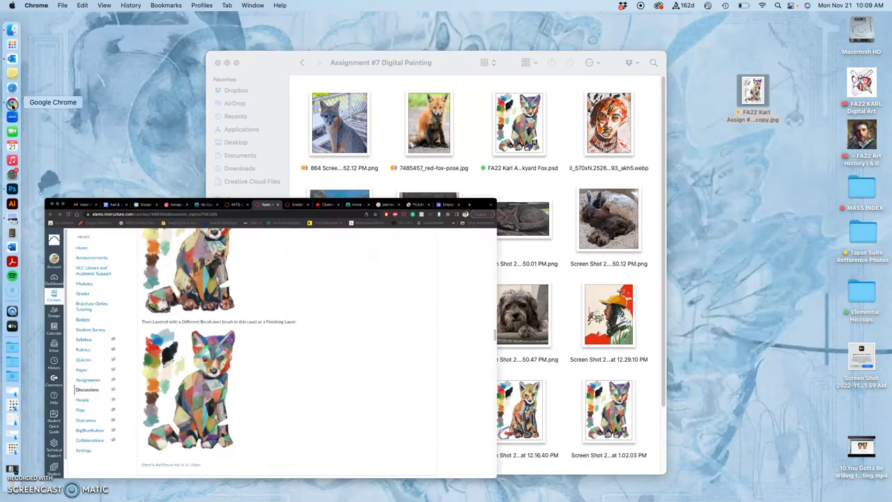
{"action": "scroll", "coordinate": [474, 174], "scroll_direction": "down", "scroll_amount": 2}
{"action": "scroll", "coordinate": [474, 175], "scroll_direction": "up", "scroll_amount": 10}
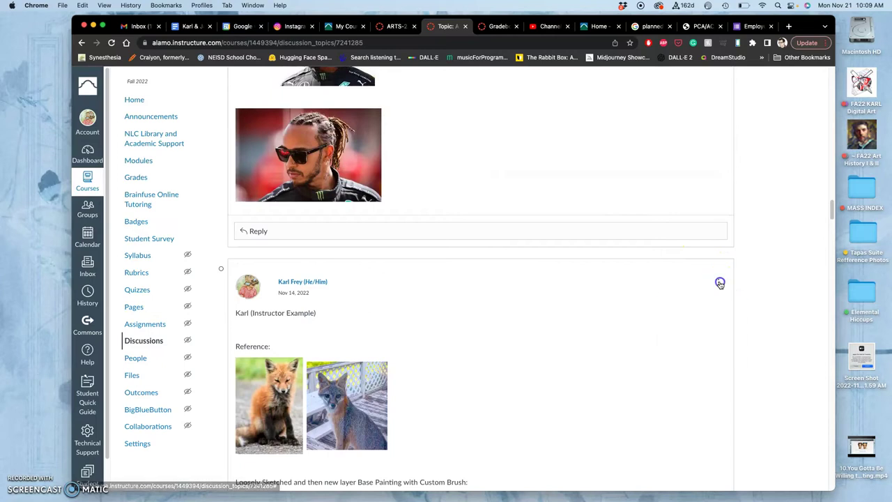
Edit the instructor example post and add a 'Final Experiments:' caption after the last painting
{"action": "left_click", "coordinate": [719, 281]}
{"action": "left_click", "coordinate": [683, 323]}
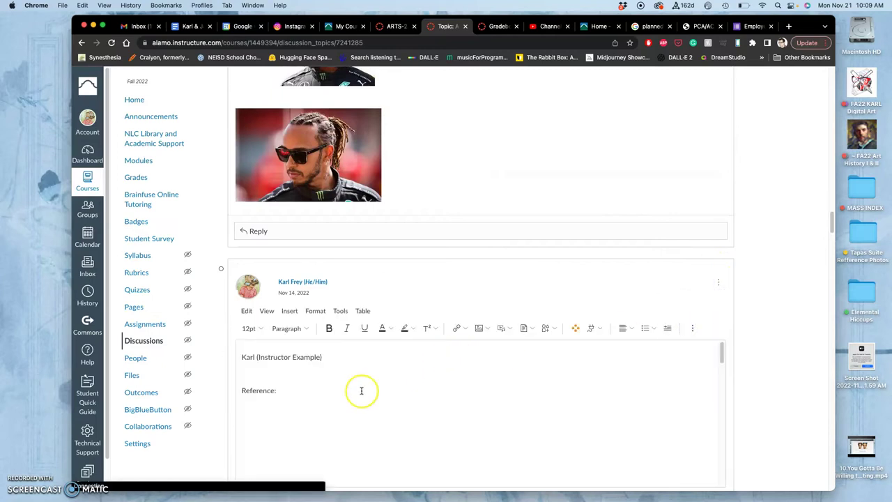
{"action": "scroll", "coordinate": [361, 390], "scroll_direction": "down", "scroll_amount": 10}
{"action": "scroll", "coordinate": [383, 369], "scroll_direction": "down", "scroll_amount": 3}
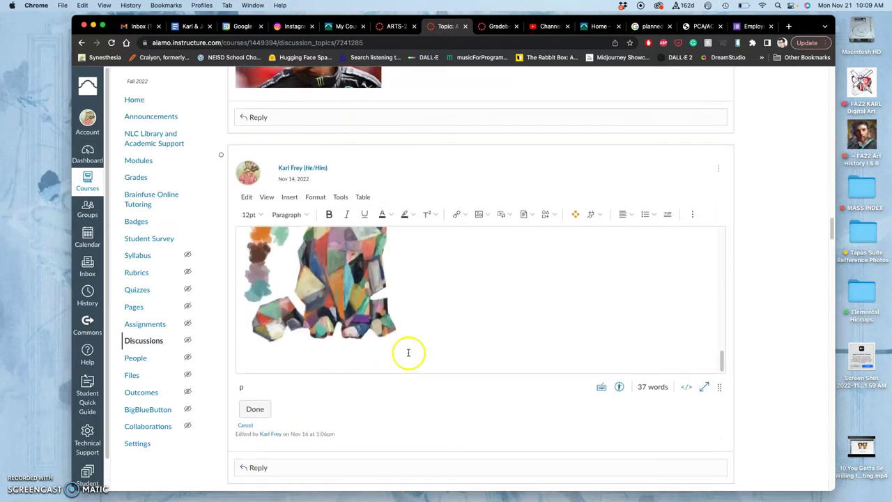
{"action": "left_click", "coordinate": [429, 334]}
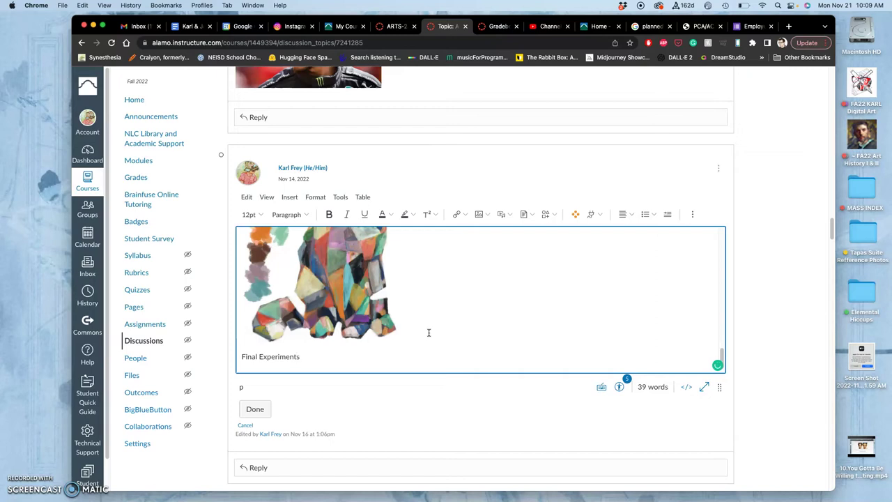
{"action": "key", "text": "Return"}
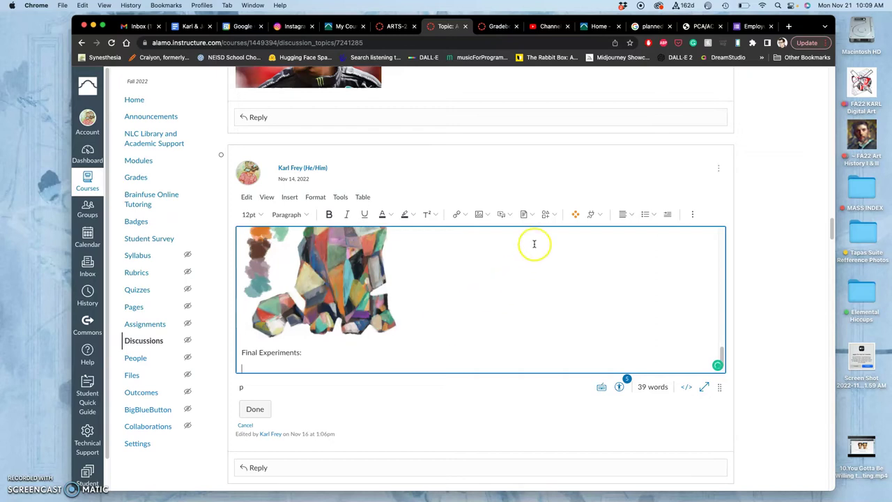
Upload the desktop fox JPEG and insert it under 'Final Experiments:'
{"action": "left_click", "coordinate": [481, 217]}
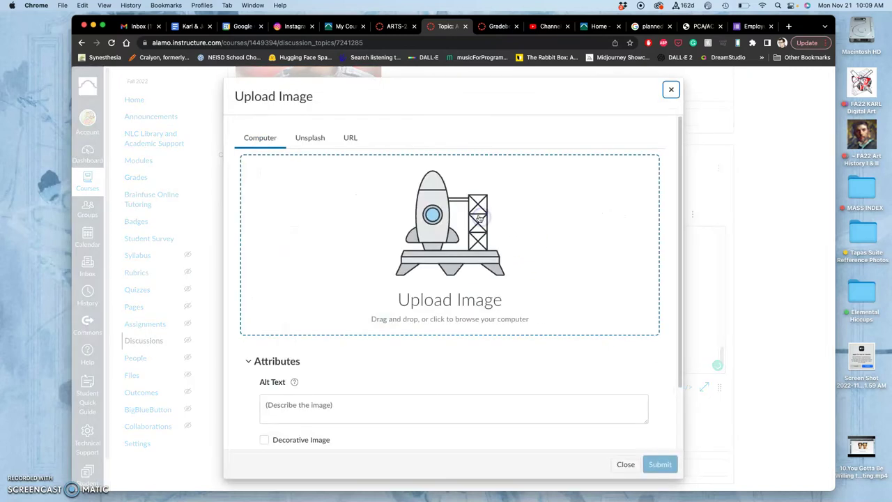
{"action": "left_click_drag", "start_coordinate": [802, 25], "coordinate": [739, 142]}
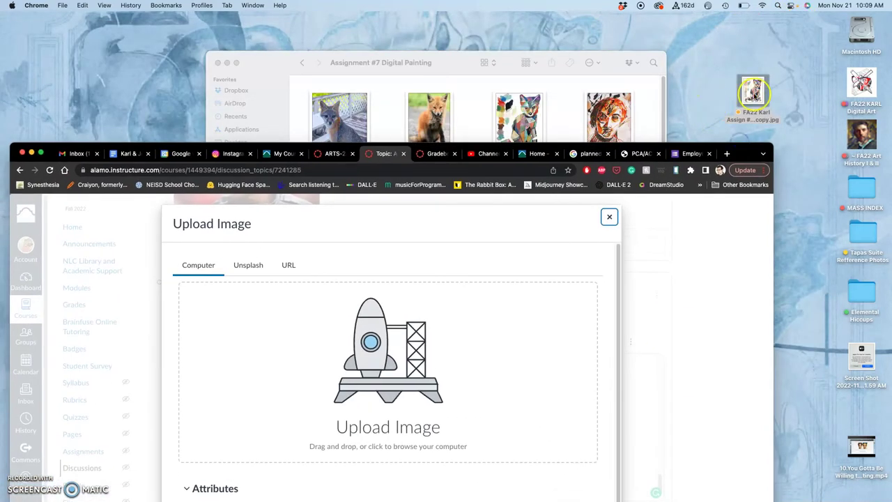
{"action": "left_click_drag", "start_coordinate": [753, 91], "coordinate": [389, 382]}
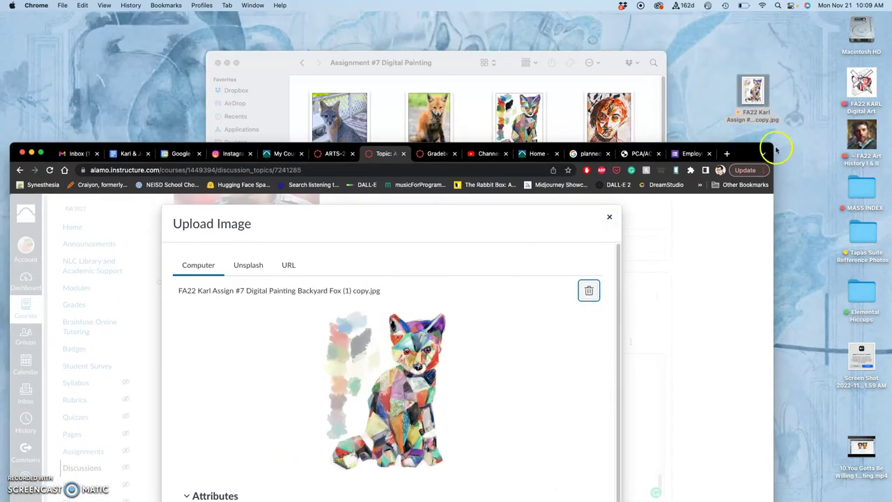
{"action": "double_click", "coordinate": [776, 149]}
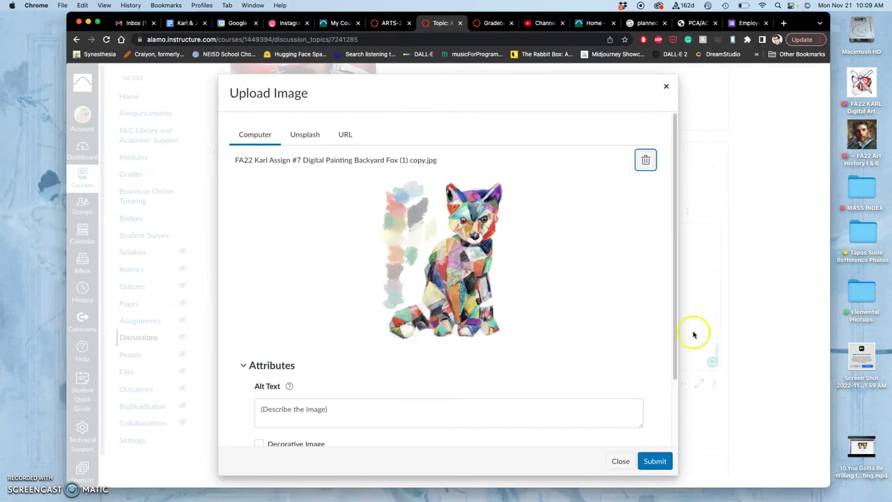
{"action": "left_click", "coordinate": [655, 461]}
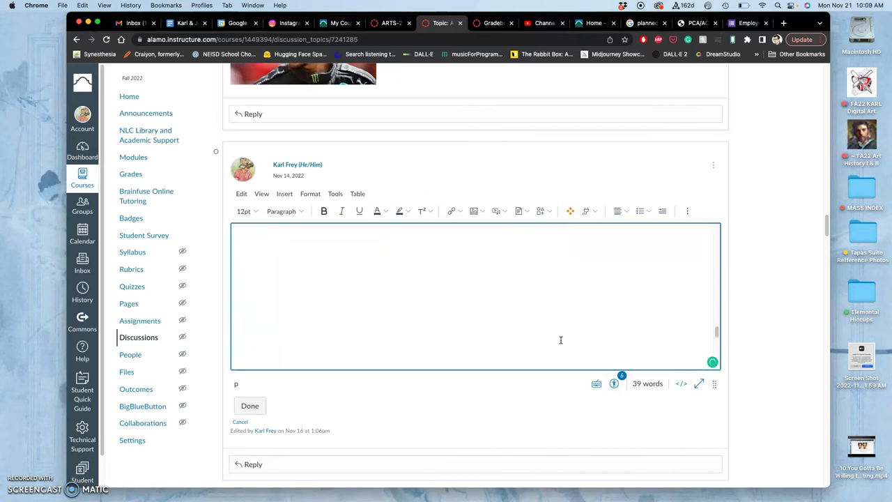
Shrink the inserted fox image to about half width and save the post
{"action": "left_click", "coordinate": [552, 306]}
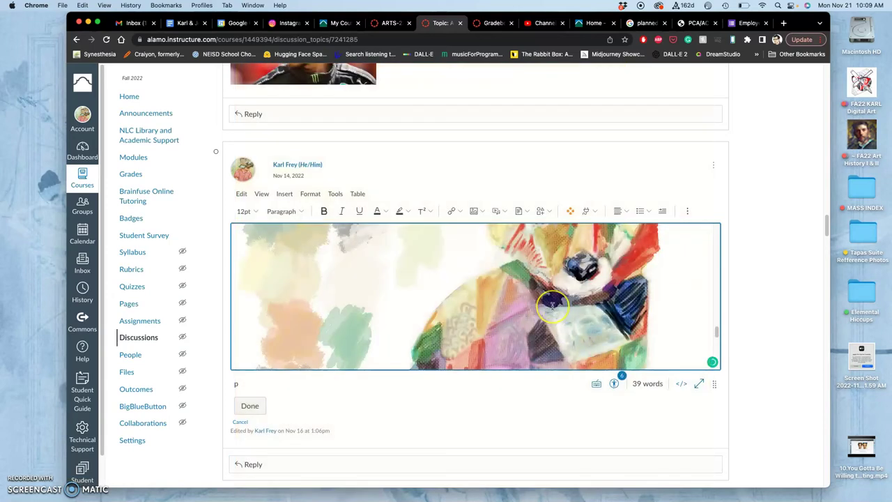
{"action": "scroll", "coordinate": [552, 306], "scroll_direction": "up", "scroll_amount": 10}
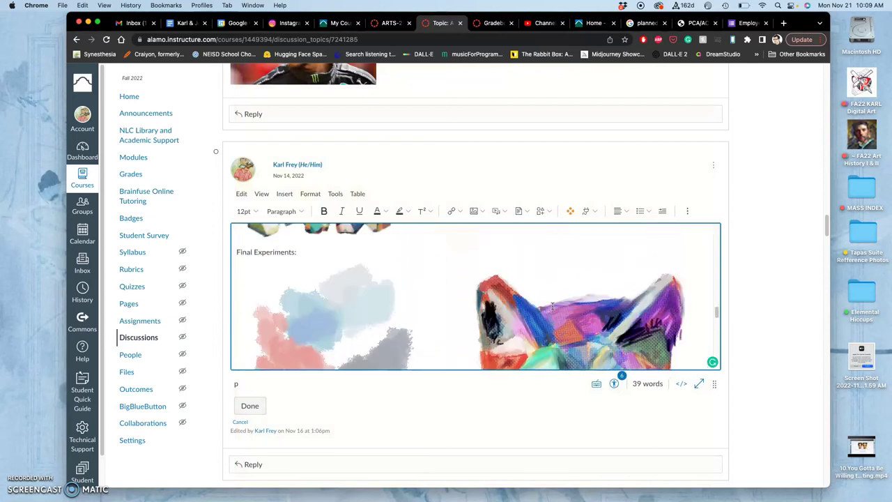
{"action": "left_click", "coordinate": [567, 295]}
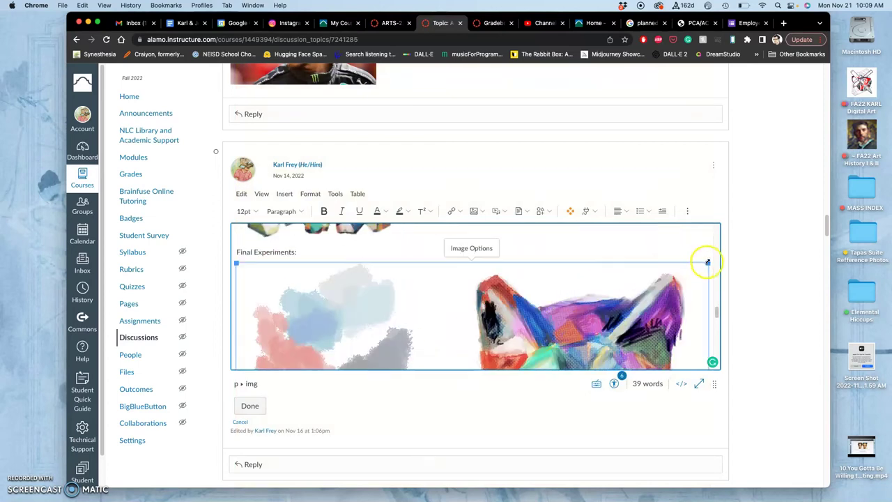
{"action": "left_click_drag", "start_coordinate": [708, 262], "coordinate": [477, 258]}
{"action": "scroll", "coordinate": [498, 295], "scroll_direction": "down", "scroll_amount": 3}
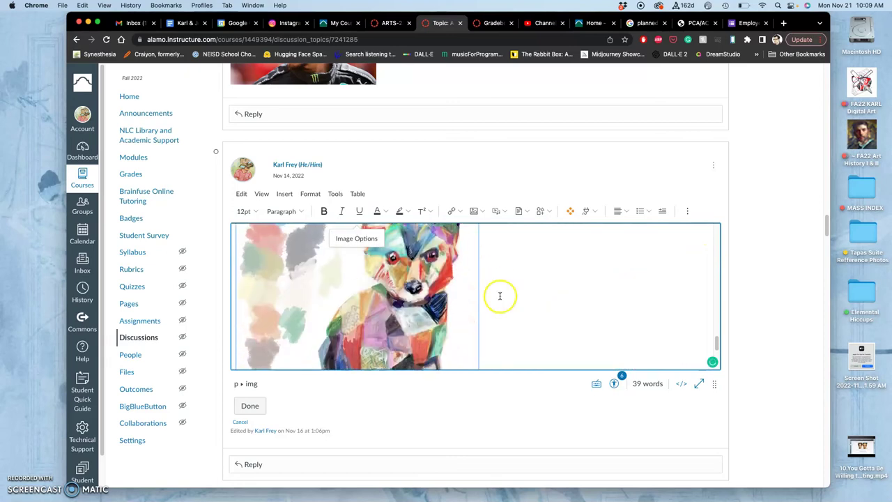
{"action": "left_click", "coordinate": [249, 407]}
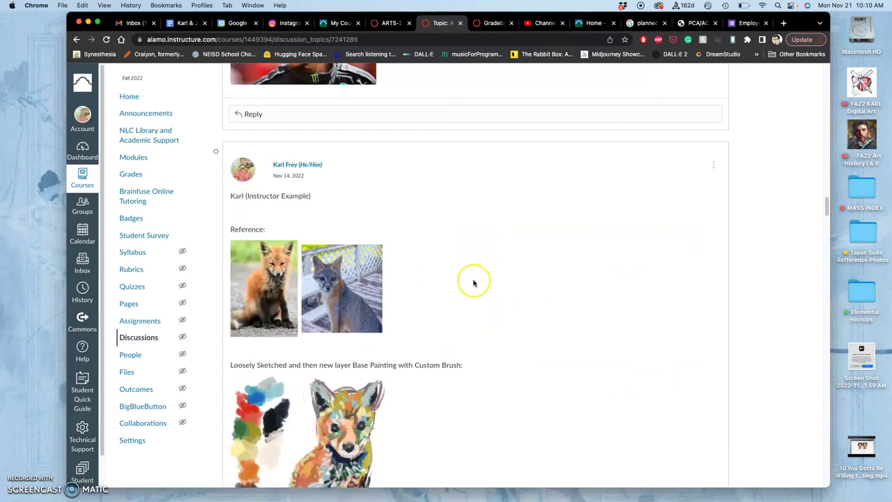
{"action": "scroll", "coordinate": [474, 282], "scroll_direction": "down", "scroll_amount": 5}
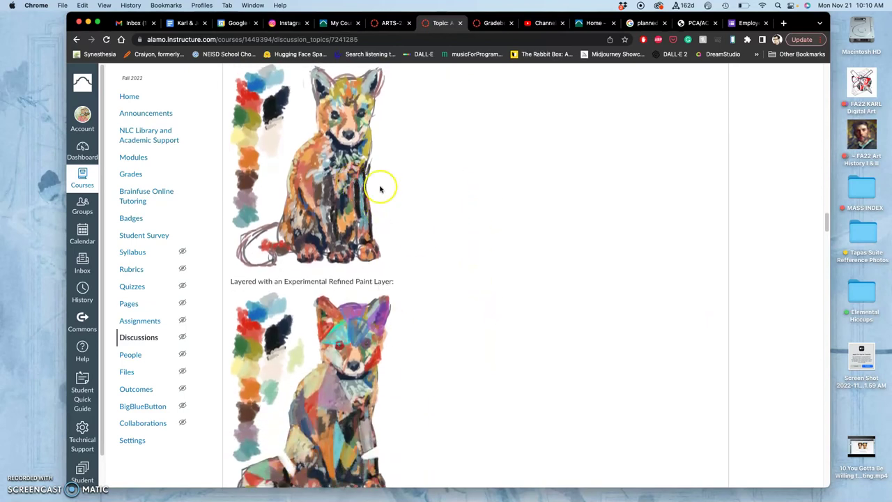
{"action": "scroll", "coordinate": [371, 397], "scroll_direction": "down", "scroll_amount": 3}
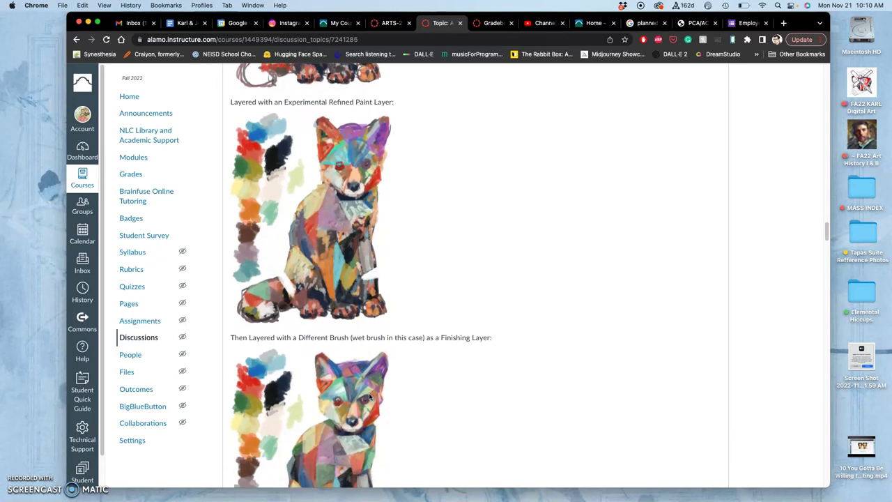
{"action": "scroll", "coordinate": [370, 397], "scroll_direction": "down", "scroll_amount": 1}
{"action": "scroll", "coordinate": [373, 391], "scroll_direction": "down", "scroll_amount": 4}
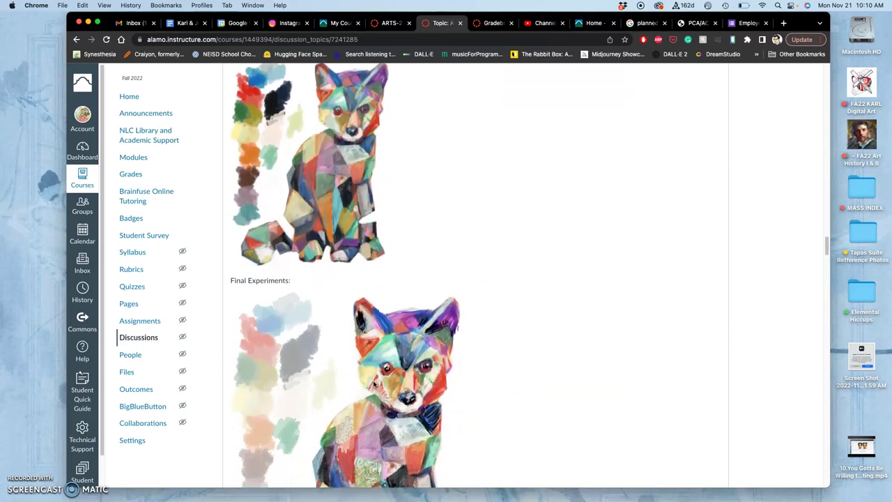
{"action": "scroll", "coordinate": [373, 380], "scroll_direction": "down", "scroll_amount": 2}
{"action": "left_click", "coordinate": [458, 362]}
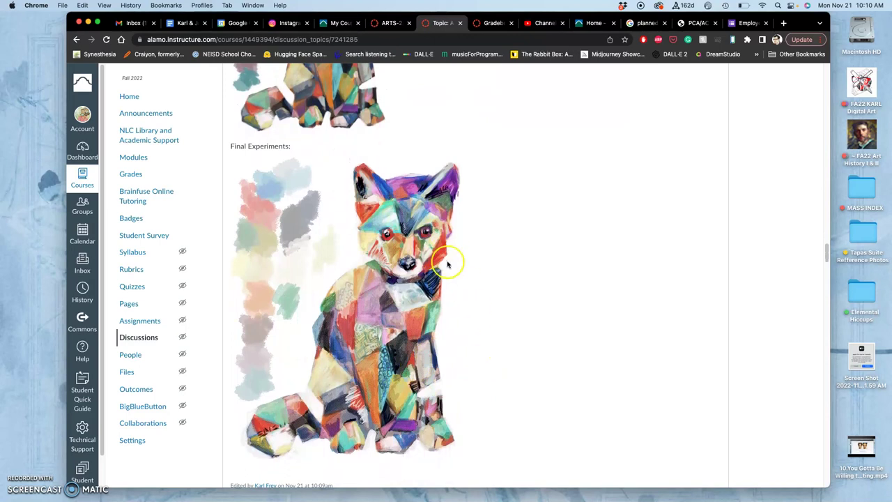
{"action": "scroll", "coordinate": [448, 260], "scroll_direction": "down", "scroll_amount": 1}
{"action": "scroll", "coordinate": [445, 279], "scroll_direction": "down", "scroll_amount": 2}
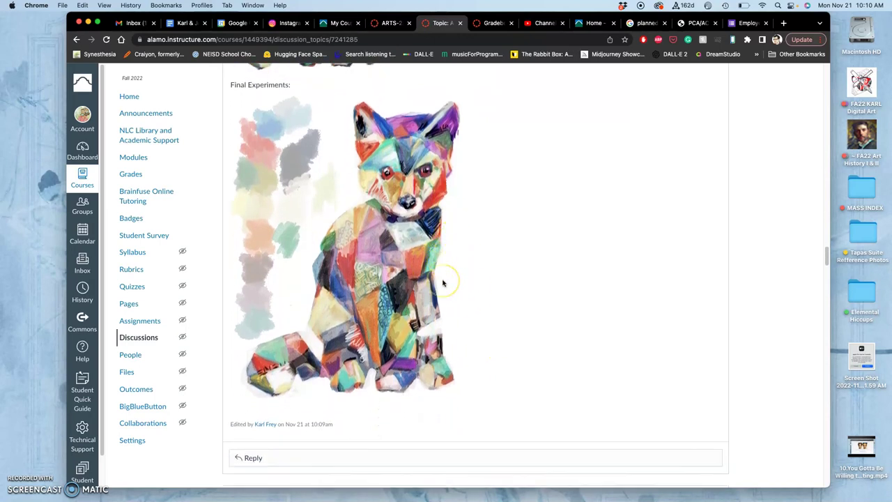
{"action": "scroll", "coordinate": [443, 283], "scroll_direction": "up", "scroll_amount": 3}
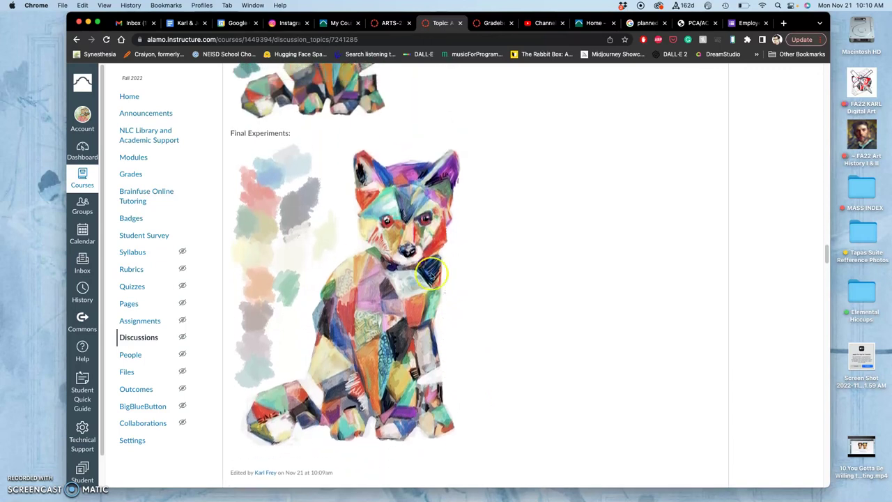